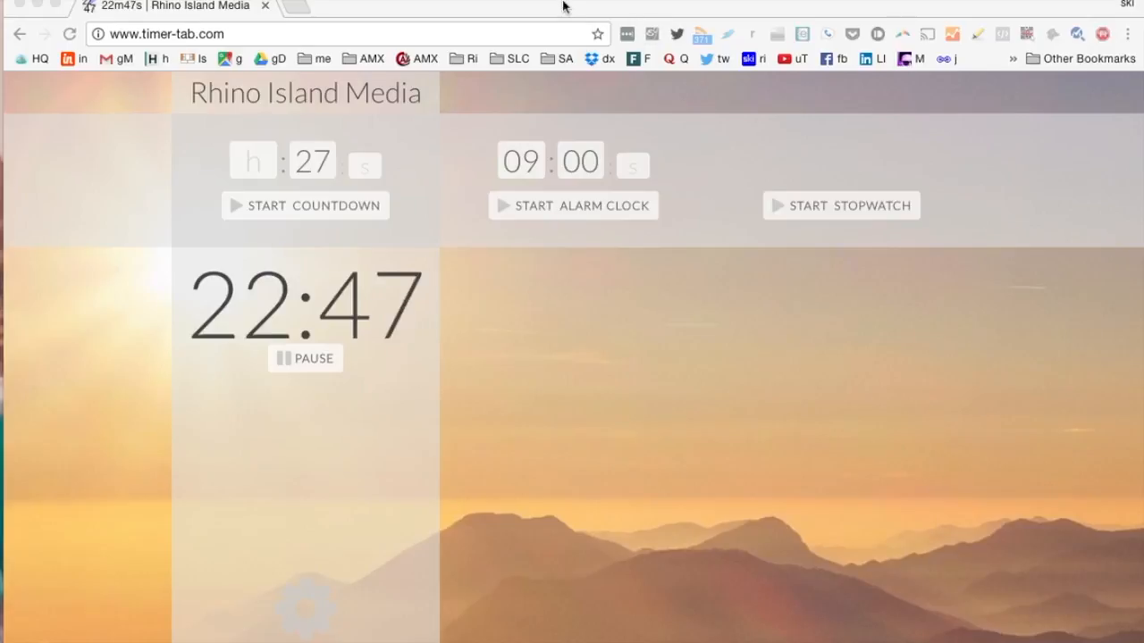
Step: Open the HowTo Gimp video from the YouTube channel page, skip the advert and pause playback near the start
left_click(296, 8)
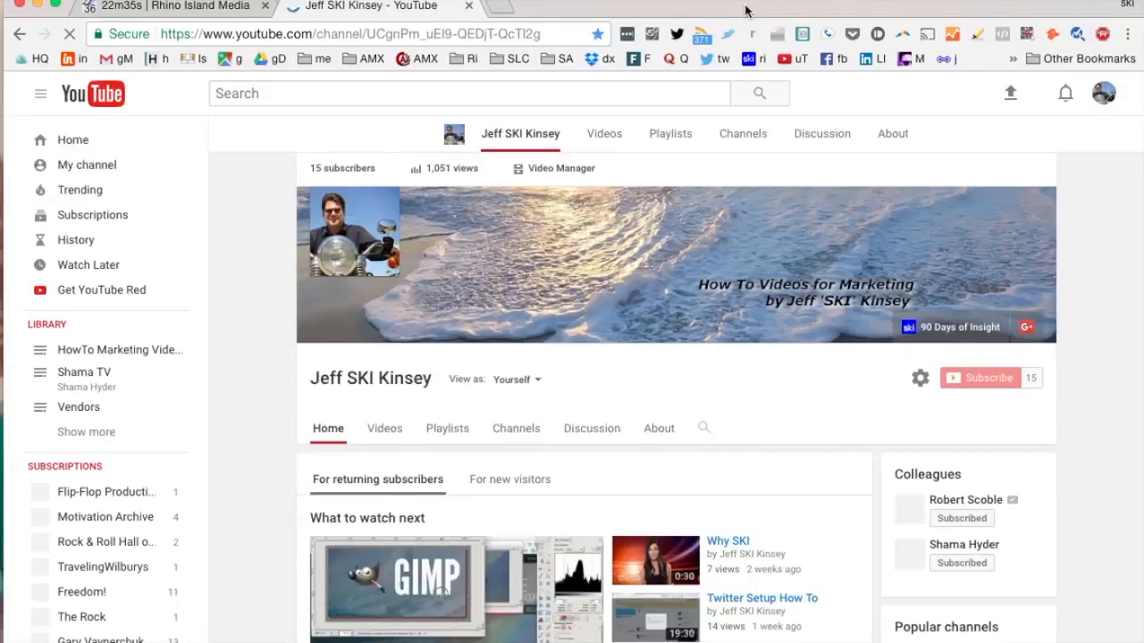
scroll(664, 158, "down", 4)
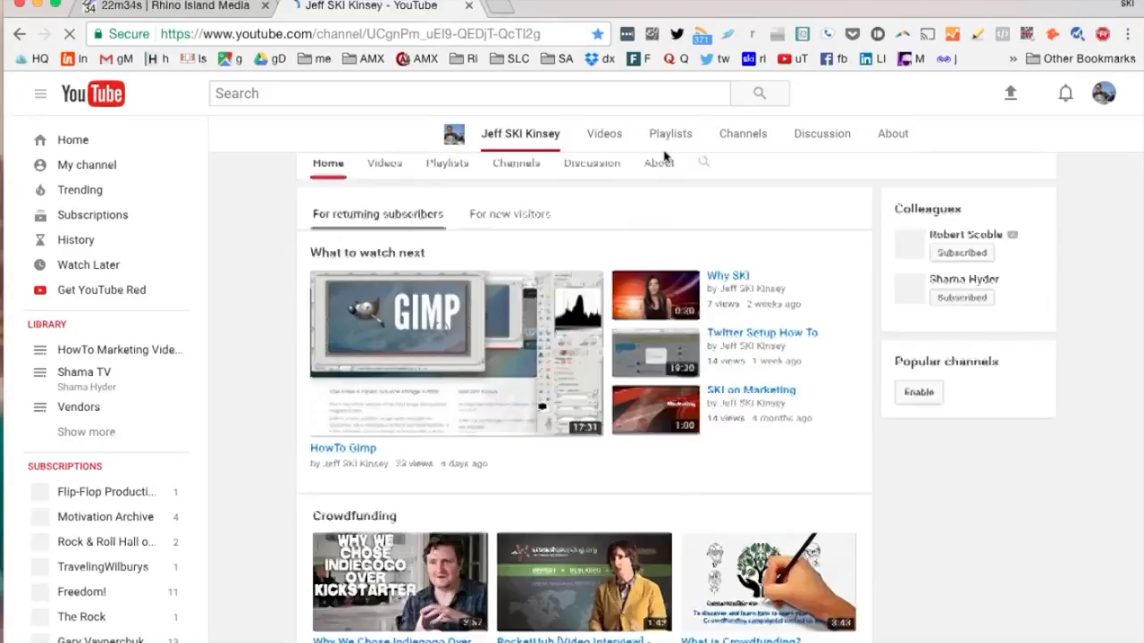
left_click(440, 236)
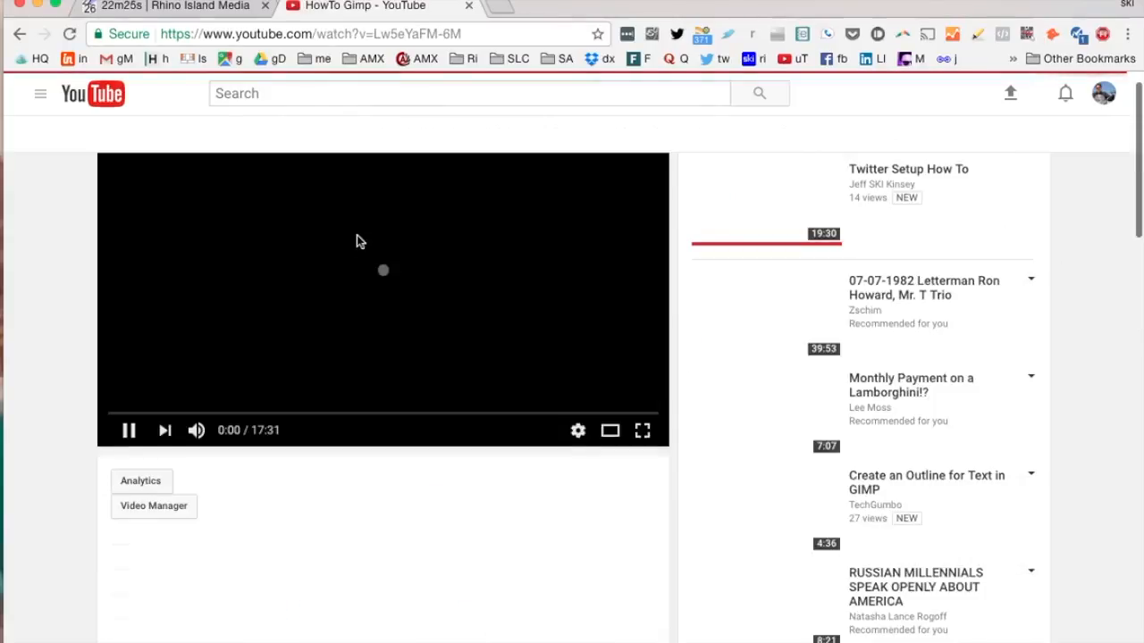
left_click(129, 431)
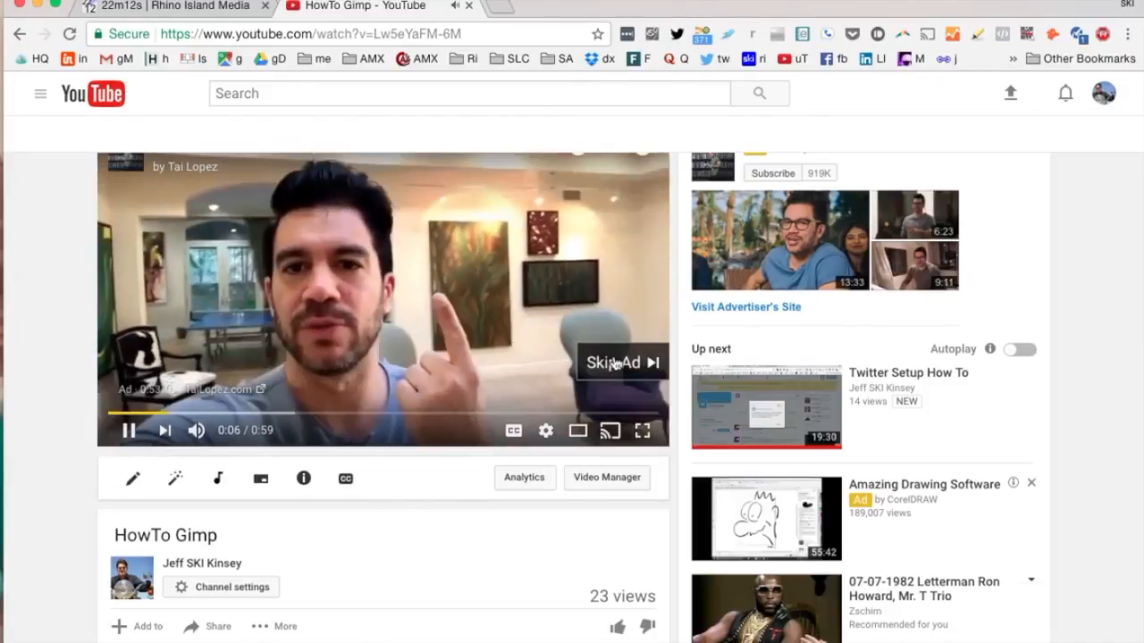
left_click(615, 363)
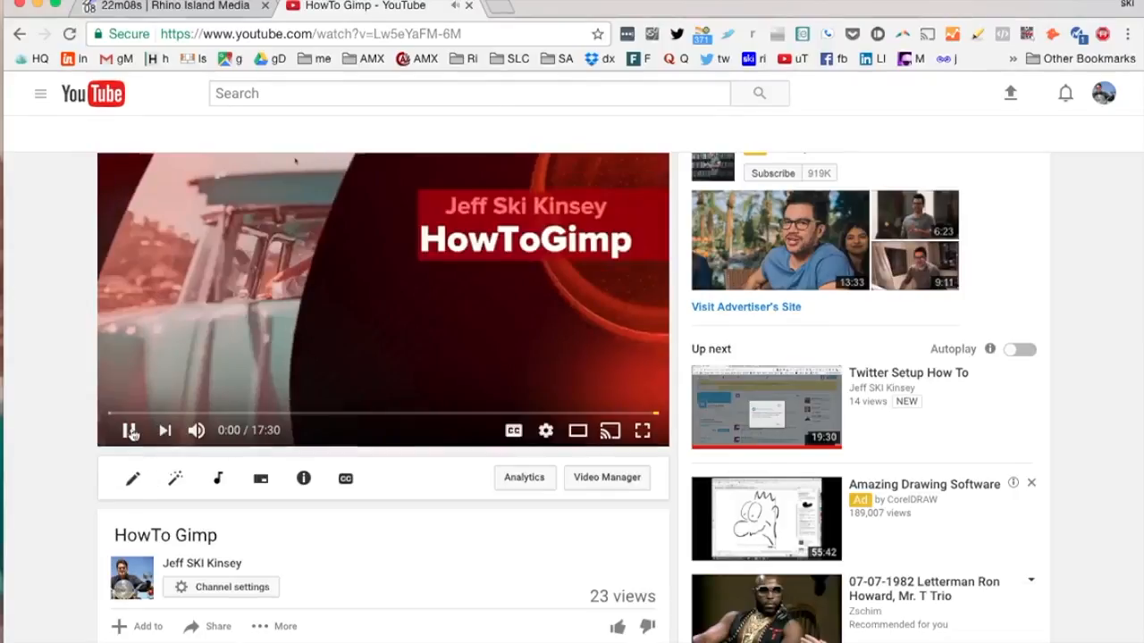
left_click(127, 433)
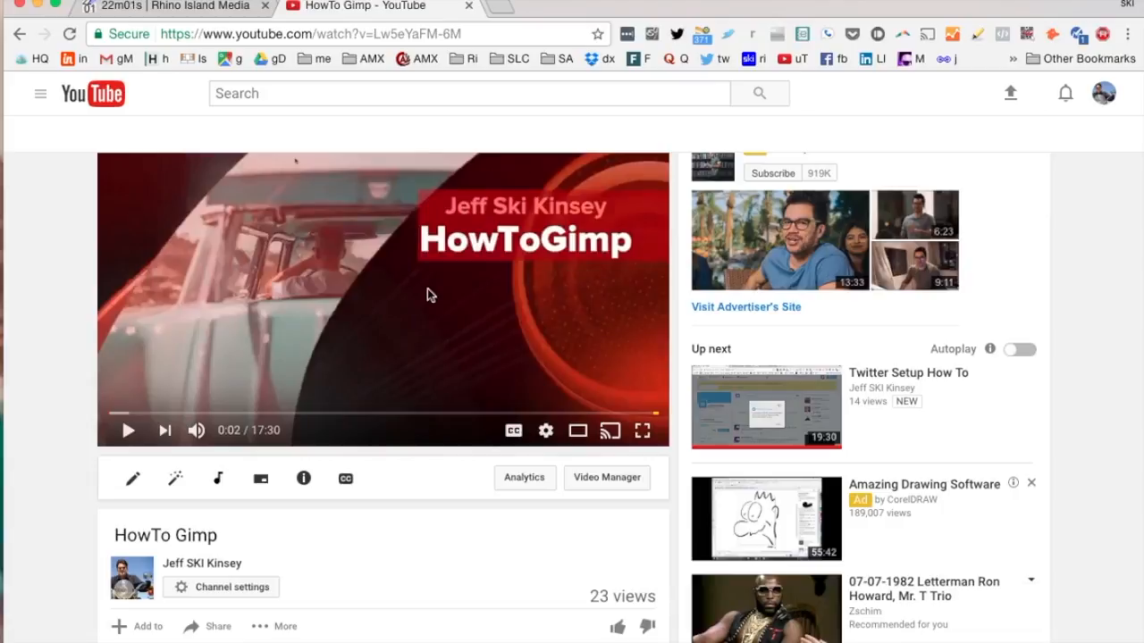
scroll(427, 289, "up", 1)
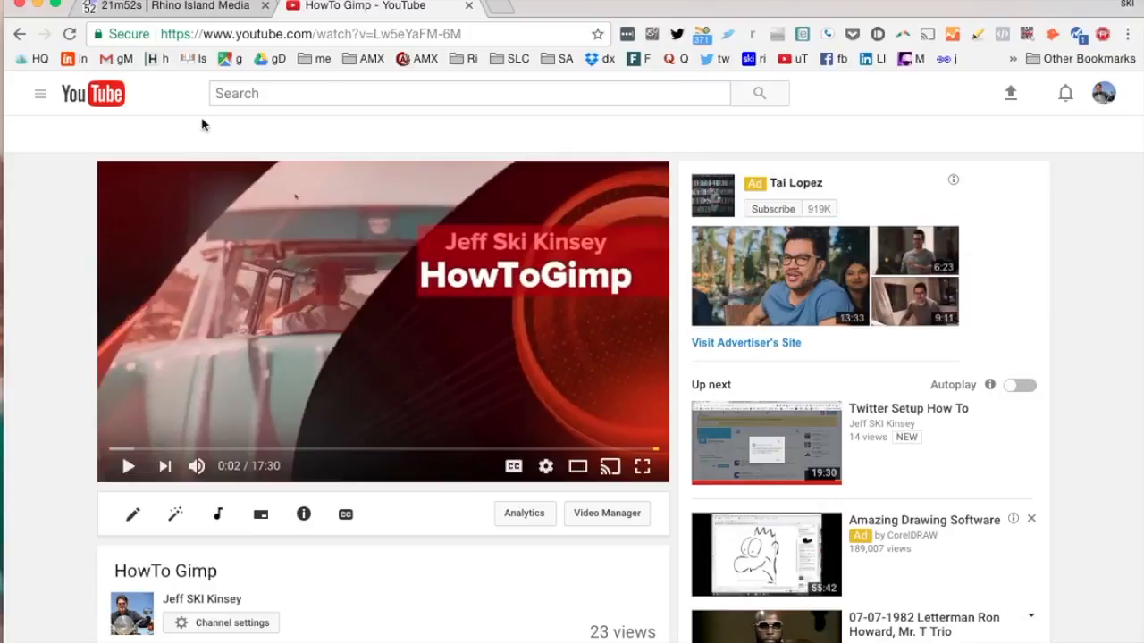
Step: Open unsplash.com in a new browser tab
left_click(498, 9)
type("u")
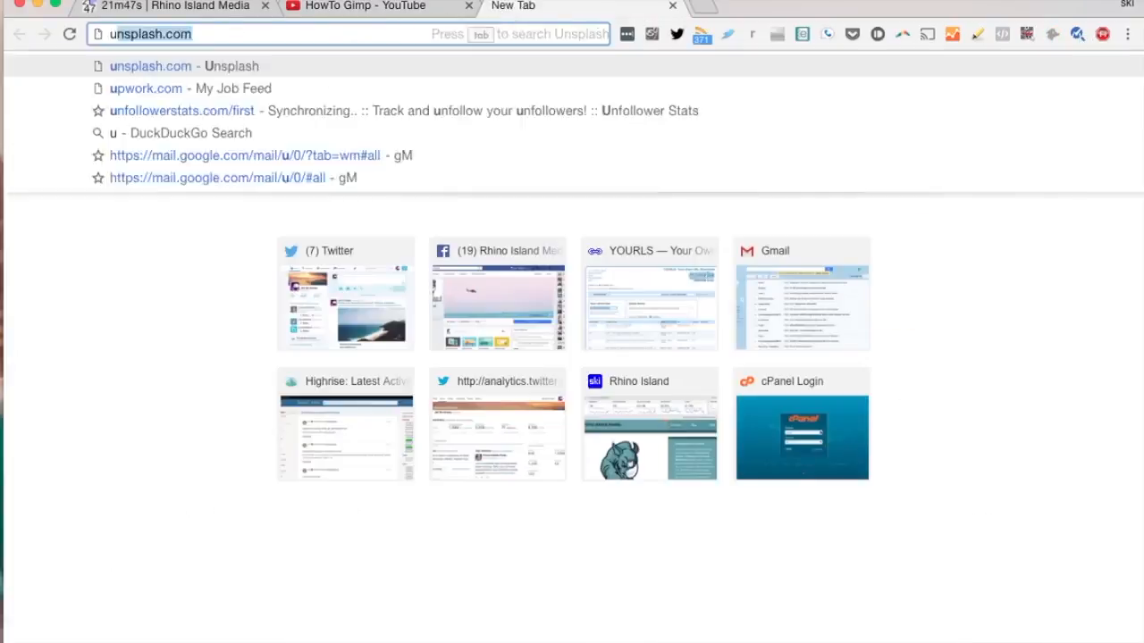
type("n")
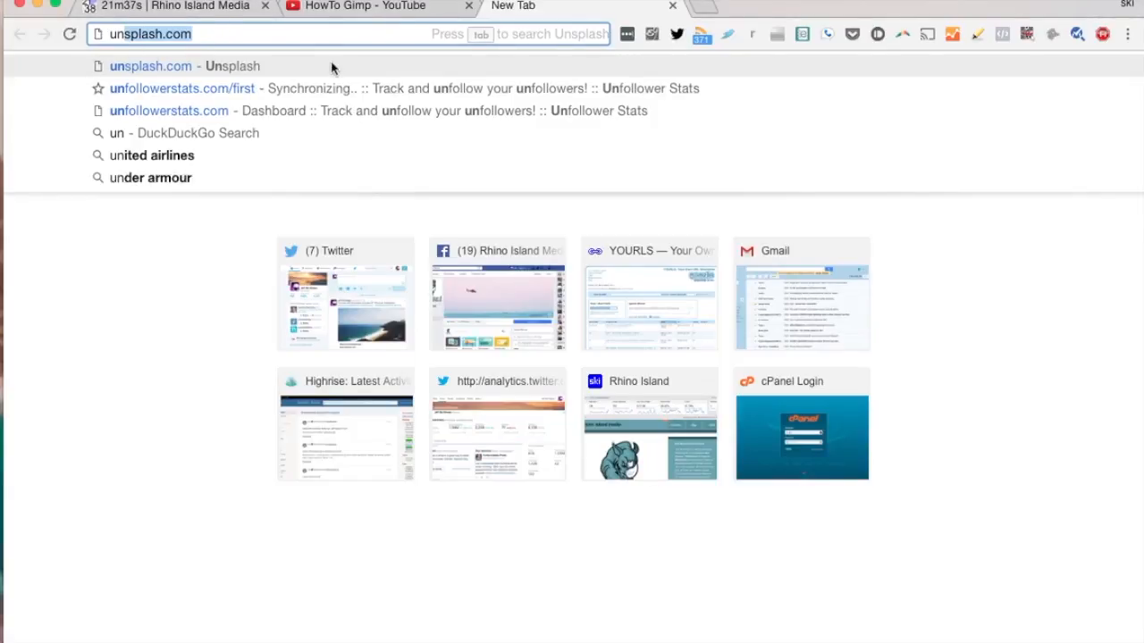
key("Return")
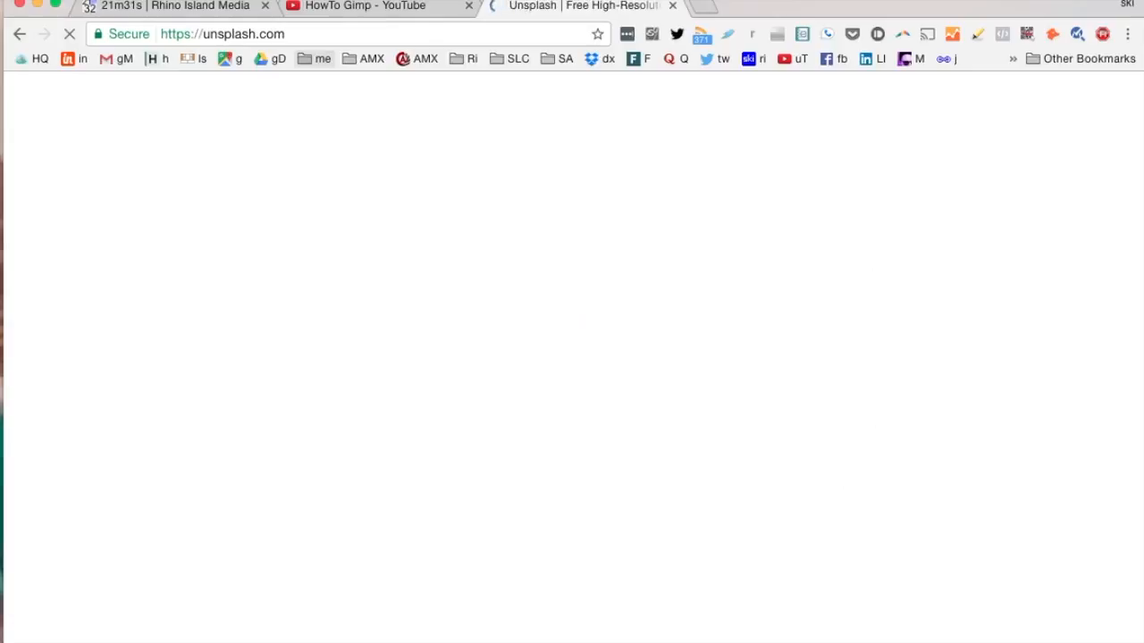
left_click(180, 7)
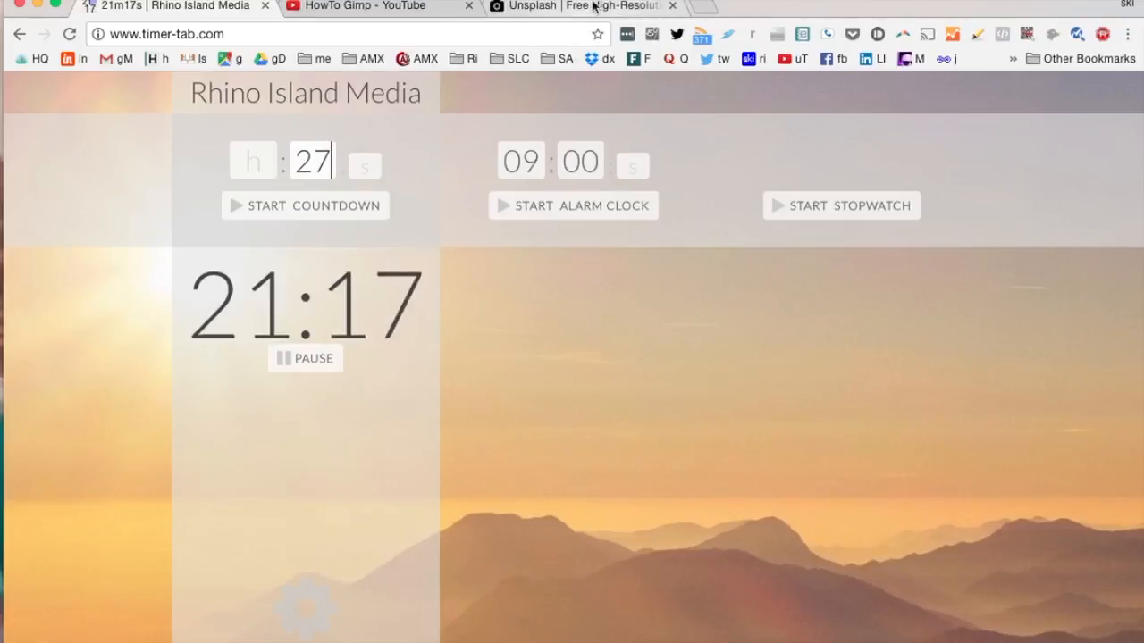
left_click(591, 8)
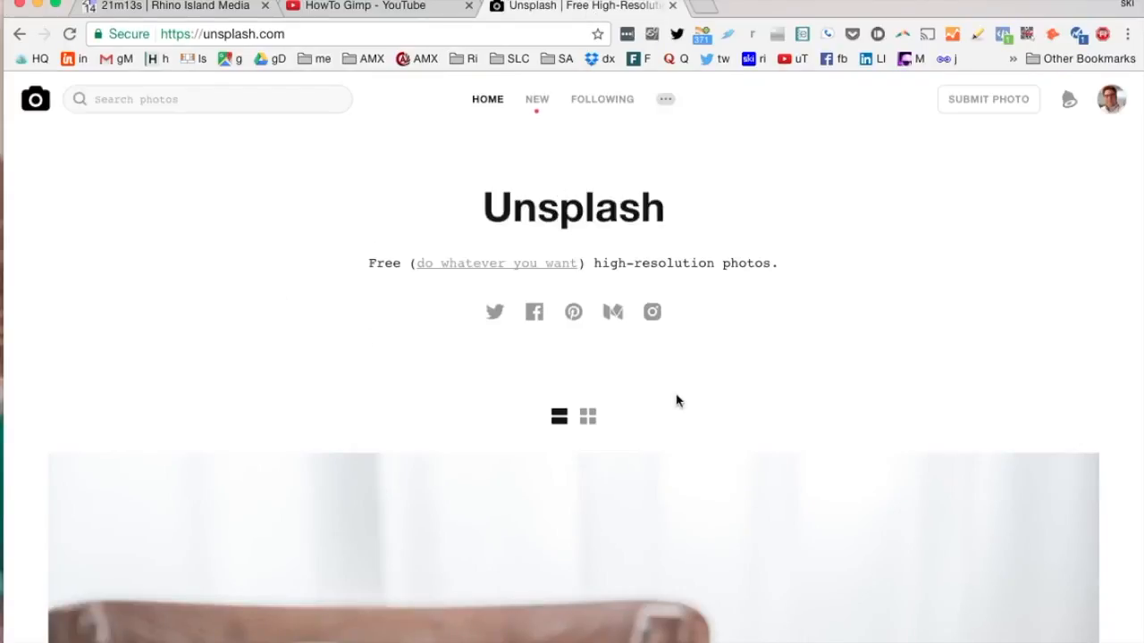
Step: Switch the Unsplash home photos to the multi-column grid layout and browse the pictures
scroll(670, 407, "down", 3)
scroll(668, 403, "up", 5)
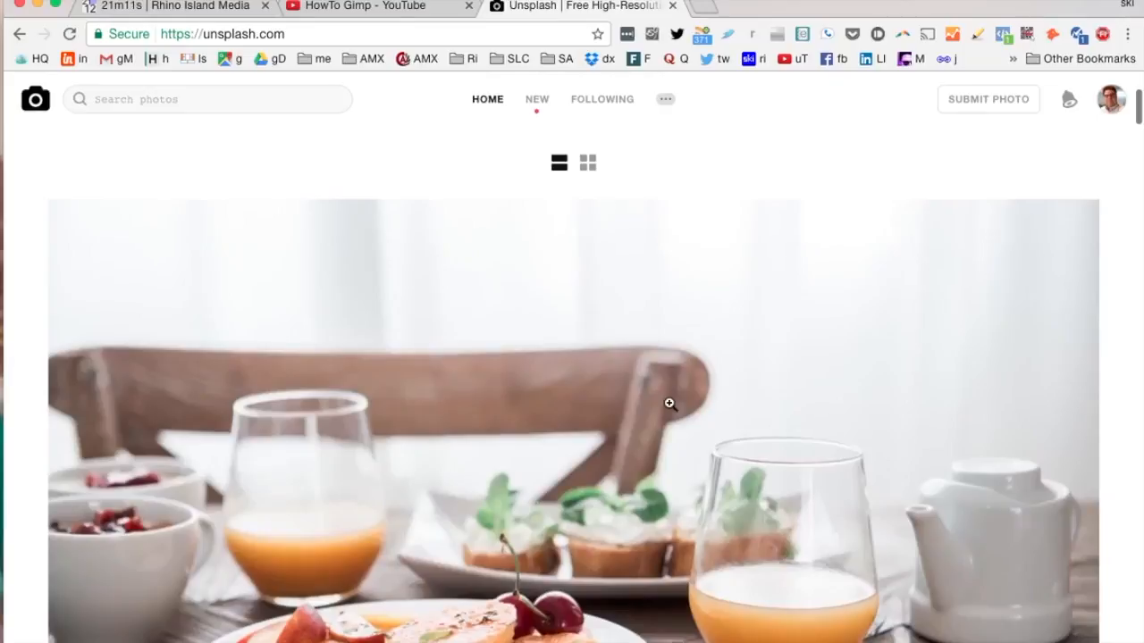
left_click(589, 321)
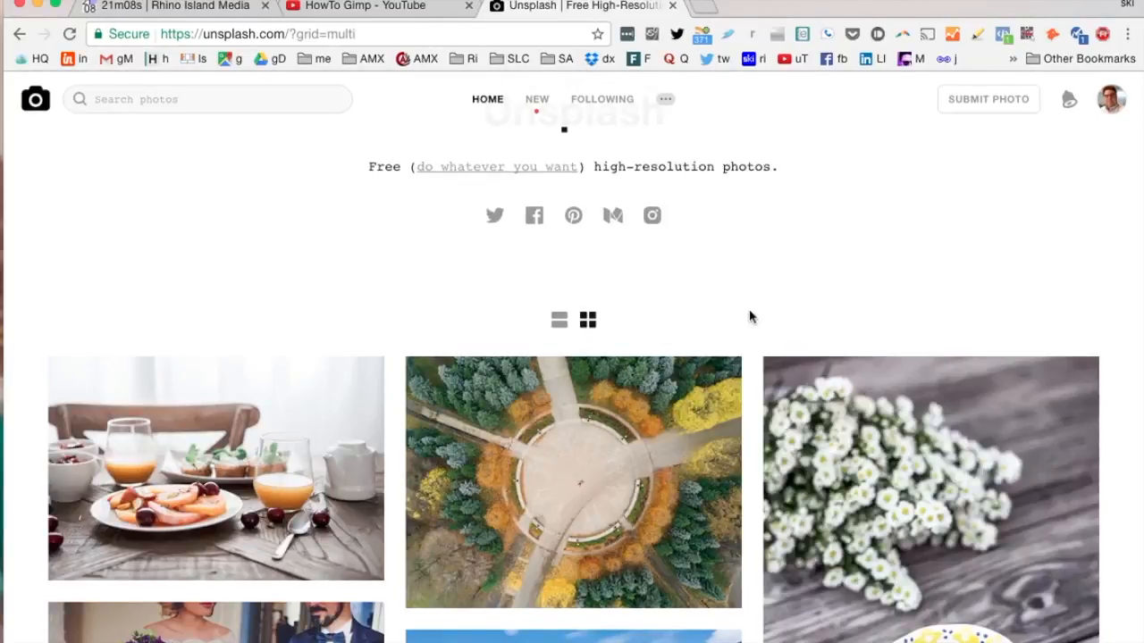
scroll(749, 316, "down", 5)
scroll(748, 315, "down", 2)
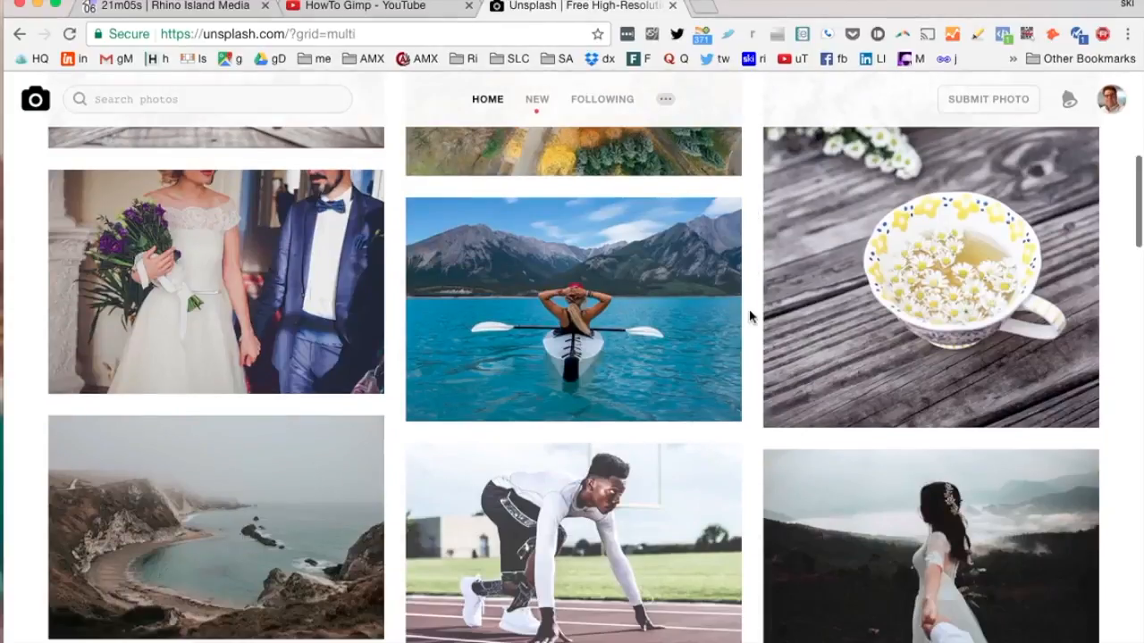
scroll(750, 317, "up", 7)
Step: Search Unsplash for "ocean" and open the Ocean Bliss collection
left_click(165, 98)
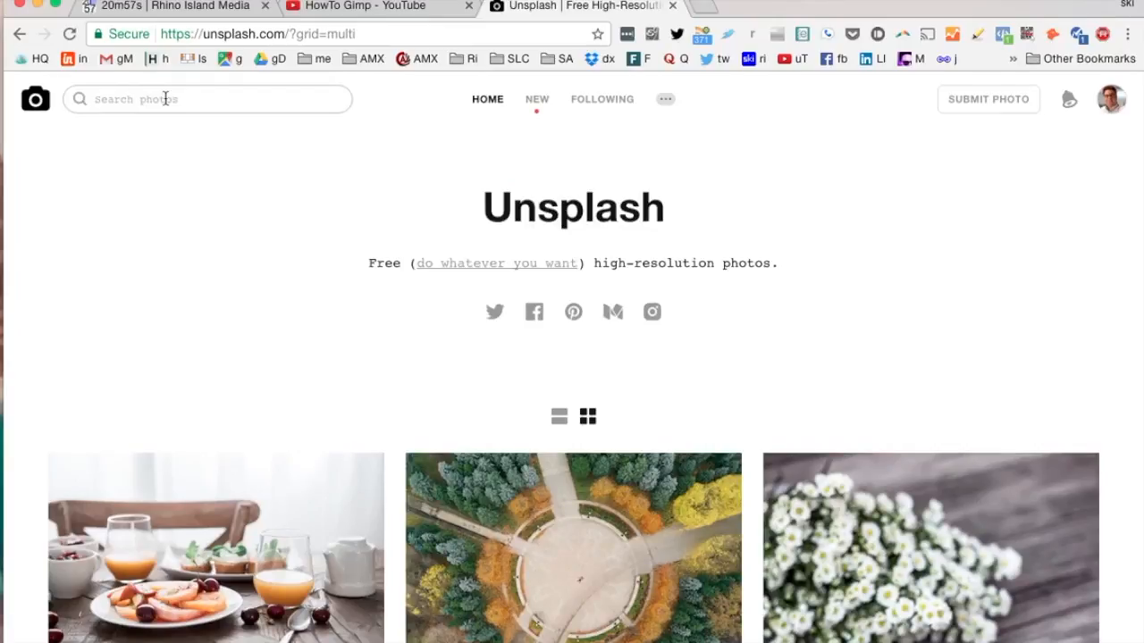
type("ocean")
key("Return")
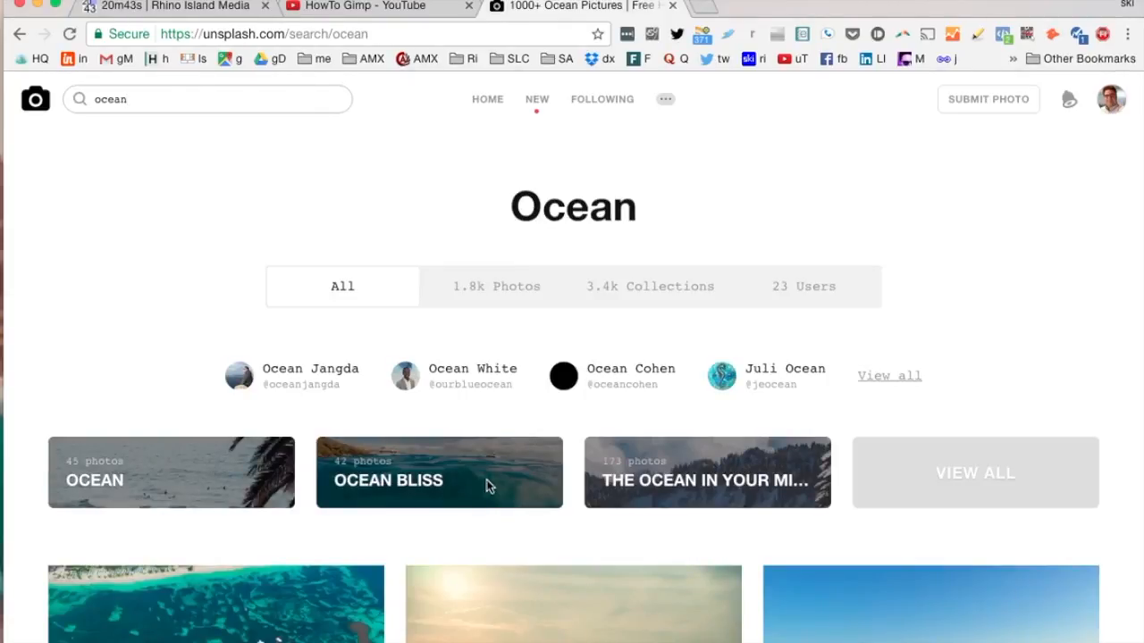
scroll(742, 460, "down", 1)
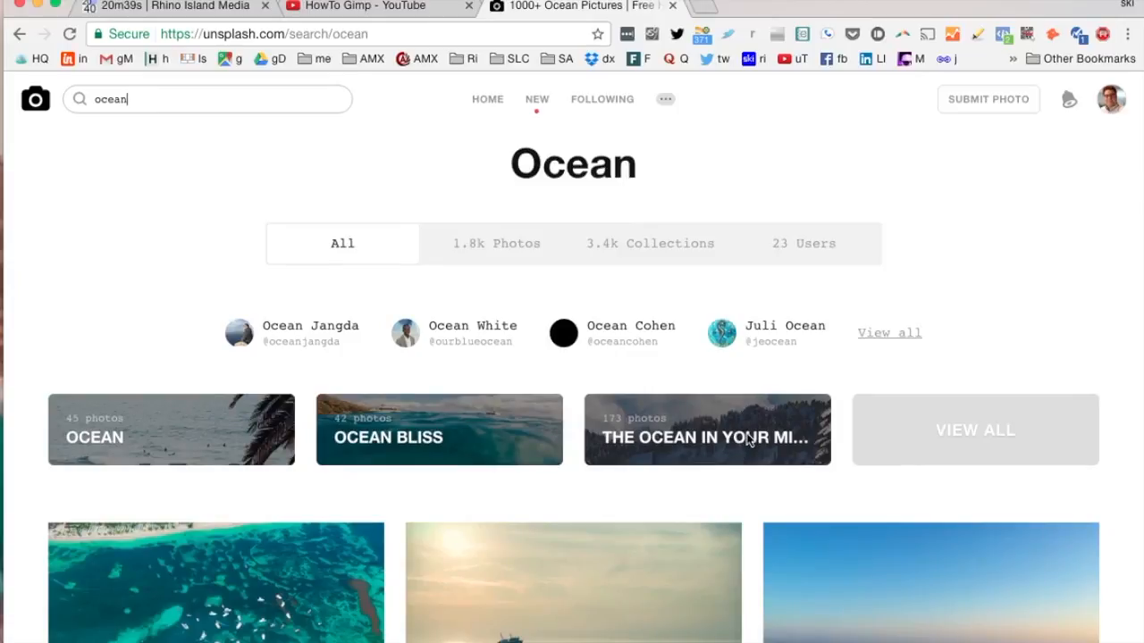
scroll(756, 400, "down", 4)
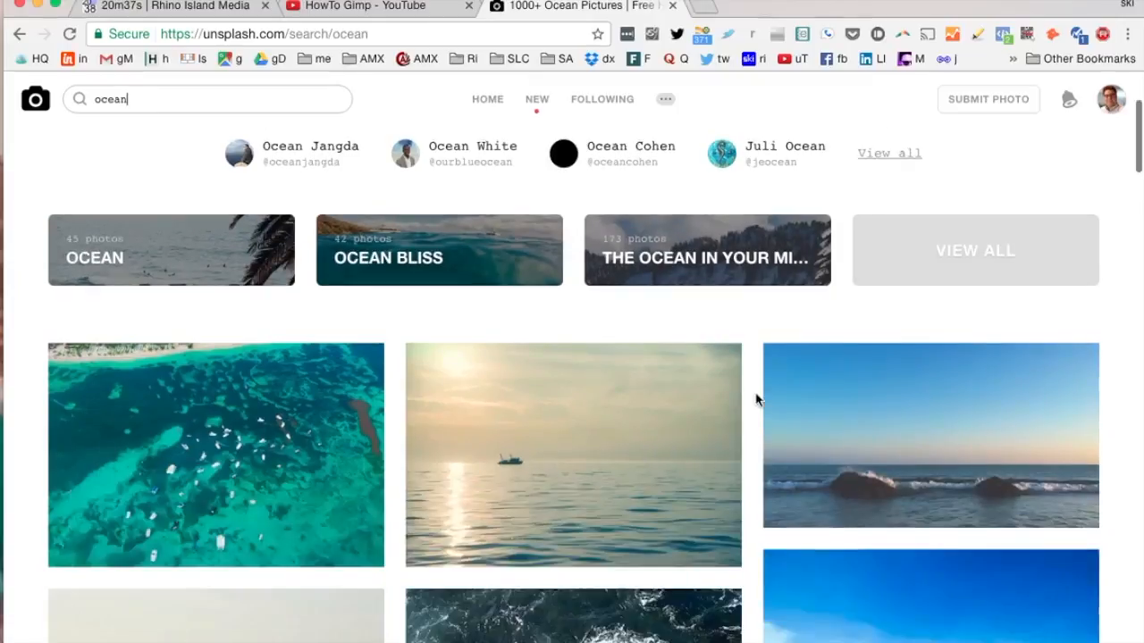
left_click(373, 259)
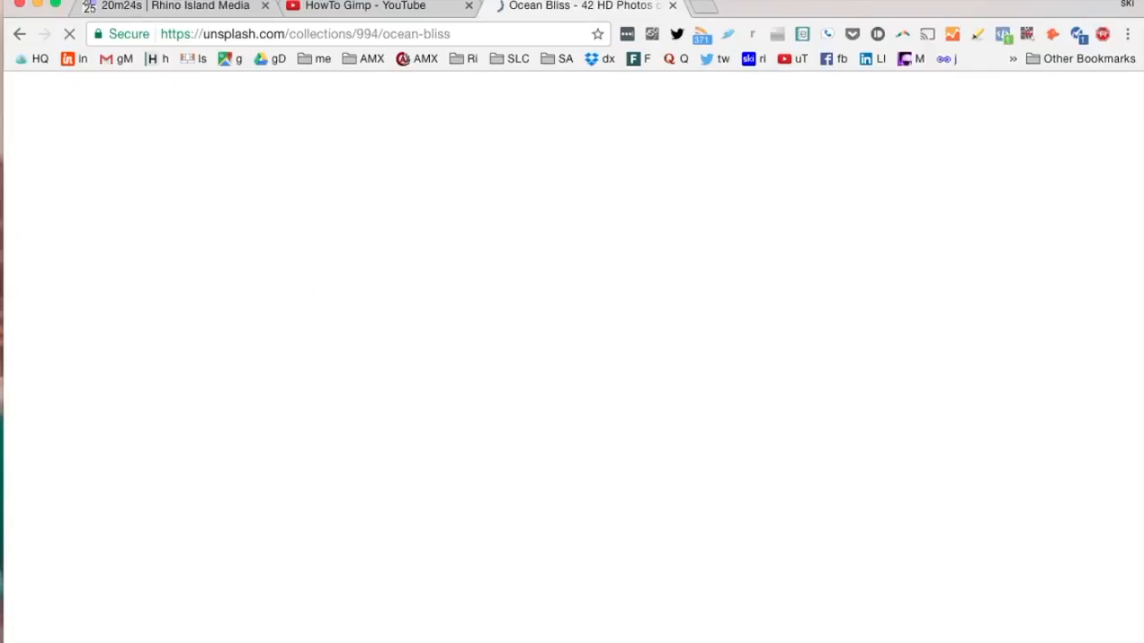
Step: Pause the running Box Sync transfer
left_click(585, 0)
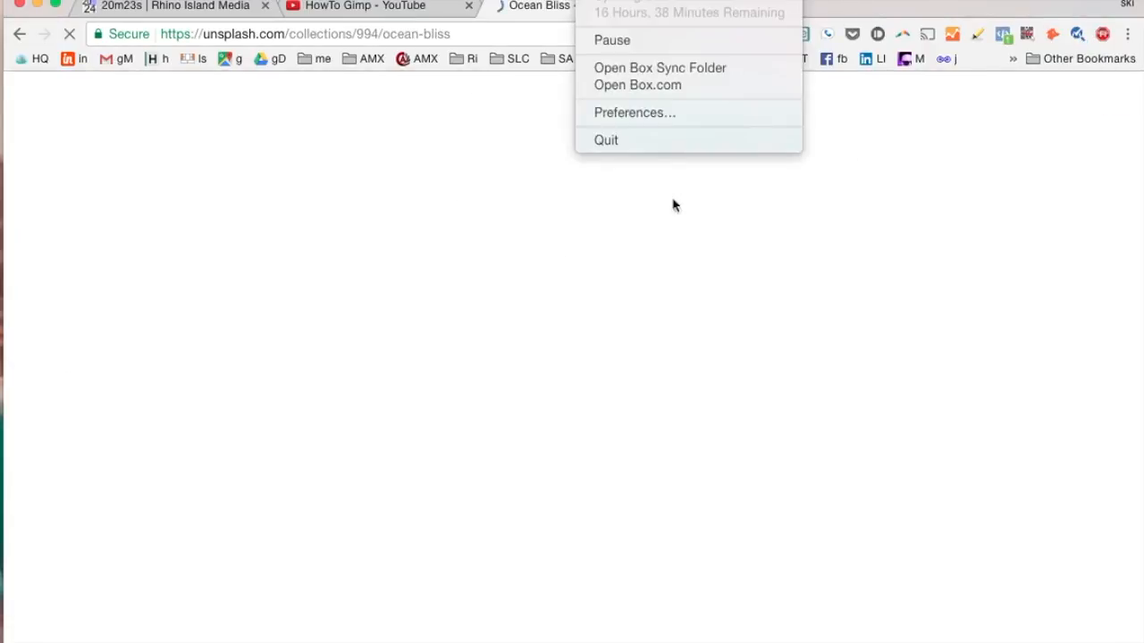
left_click(609, 39)
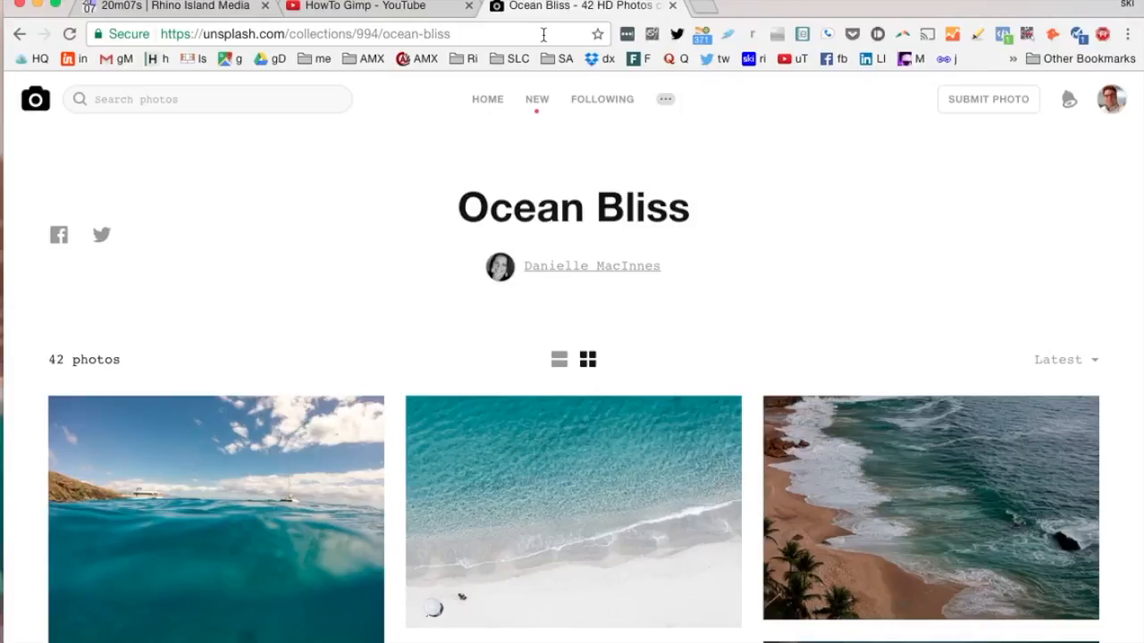
Step: Download the portrait photo of a dark sand beach with a white wave edge from the Ocean Bliss collection
scroll(543, 159, "down", 2)
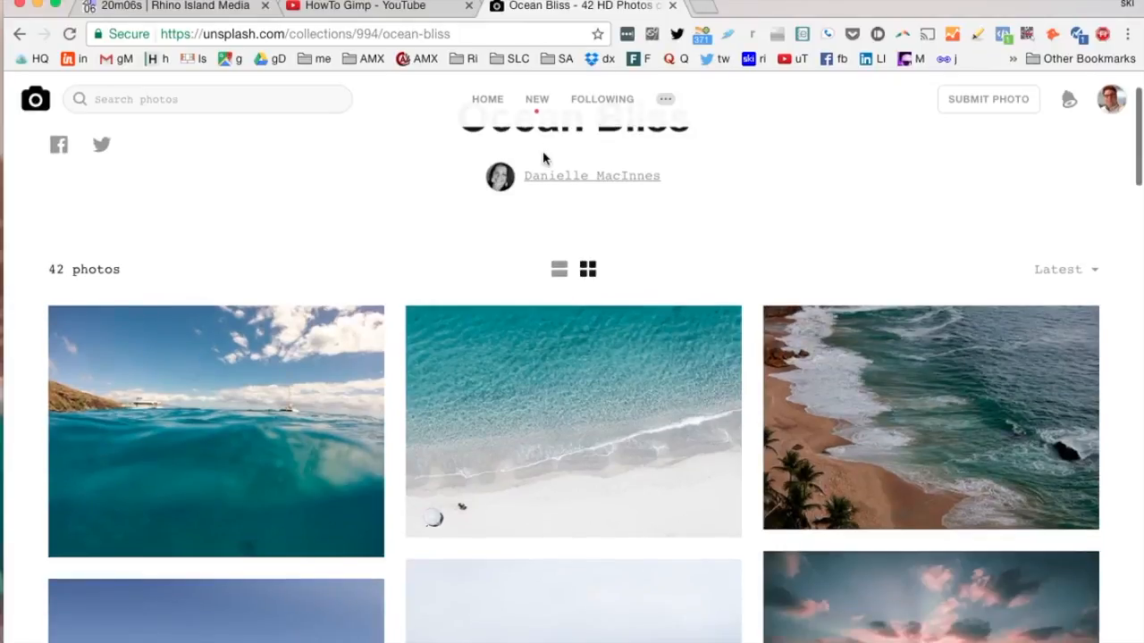
scroll(499, 194, "down", 10)
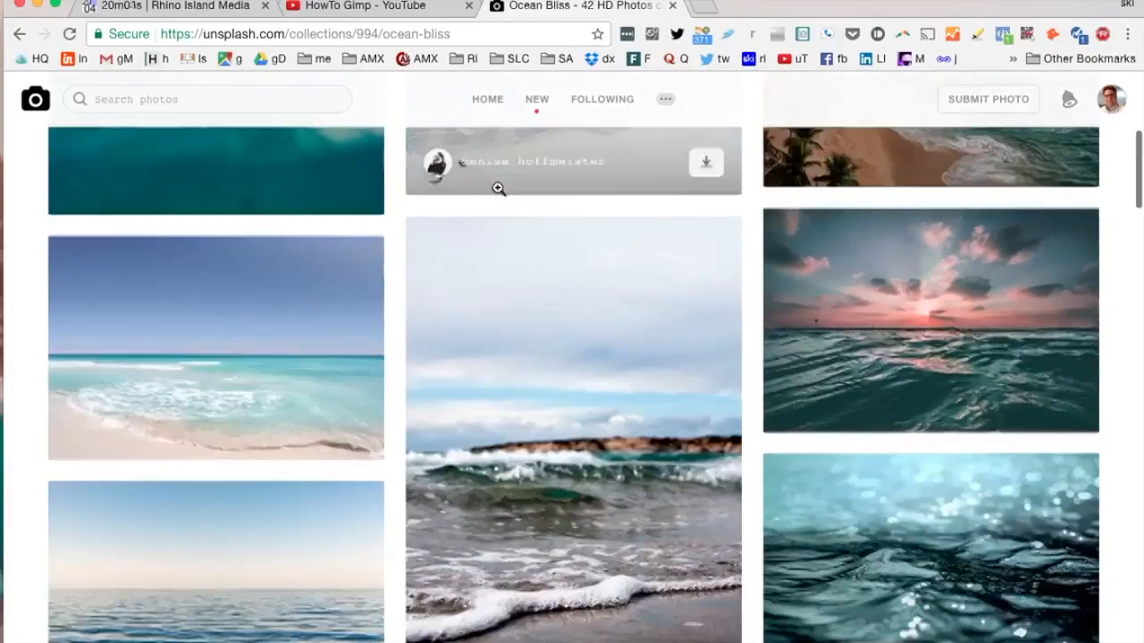
scroll(497, 188, "down", 5)
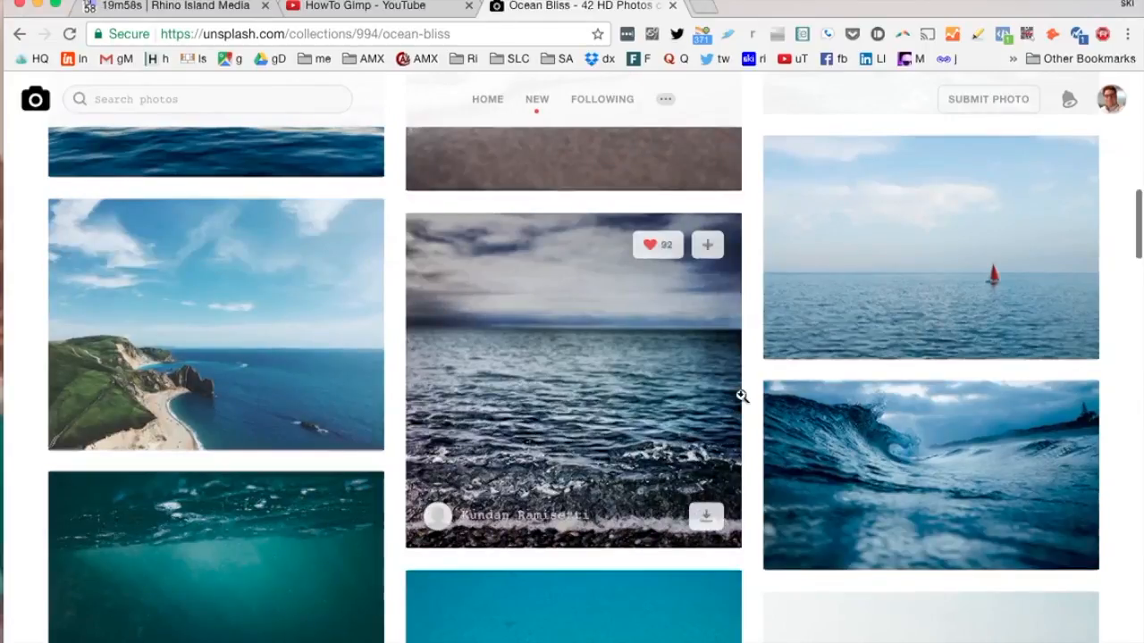
scroll(742, 396, "down", 9)
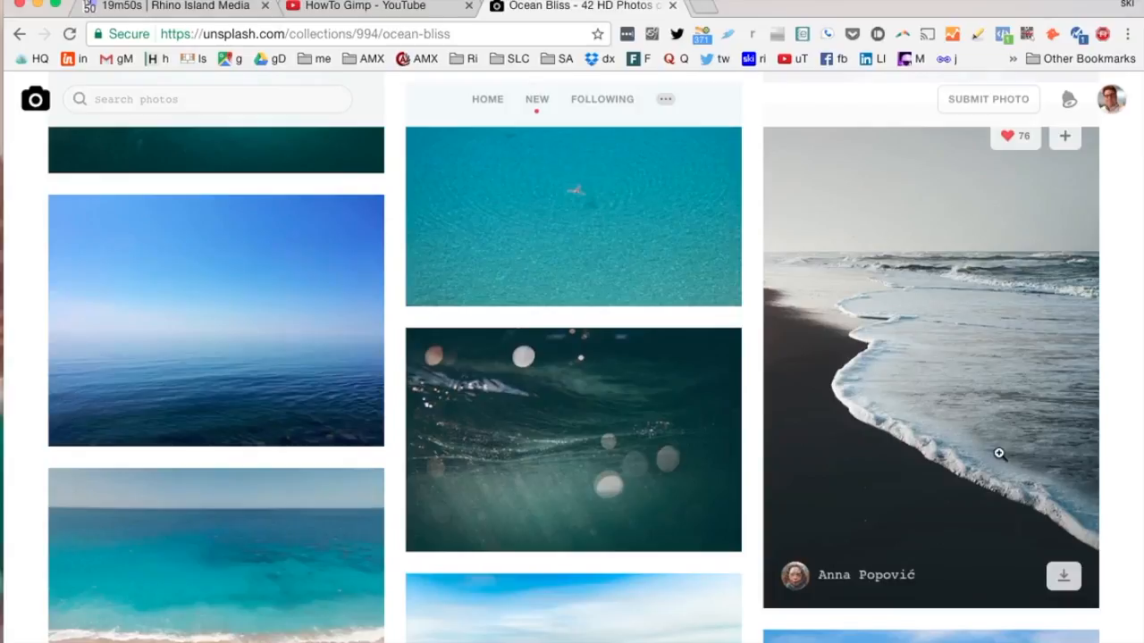
left_click(1063, 577)
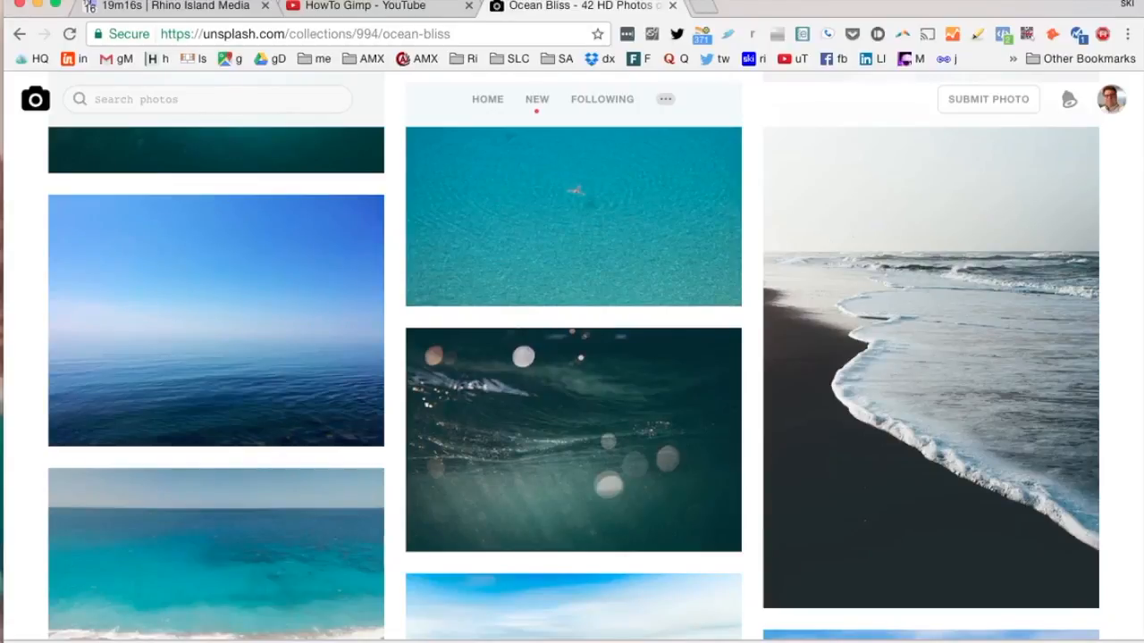
Step: Switch to GIMP and scale the downloaded beach photo to 1400 px wide, keeping its proportions
mouse_move(3, 587)
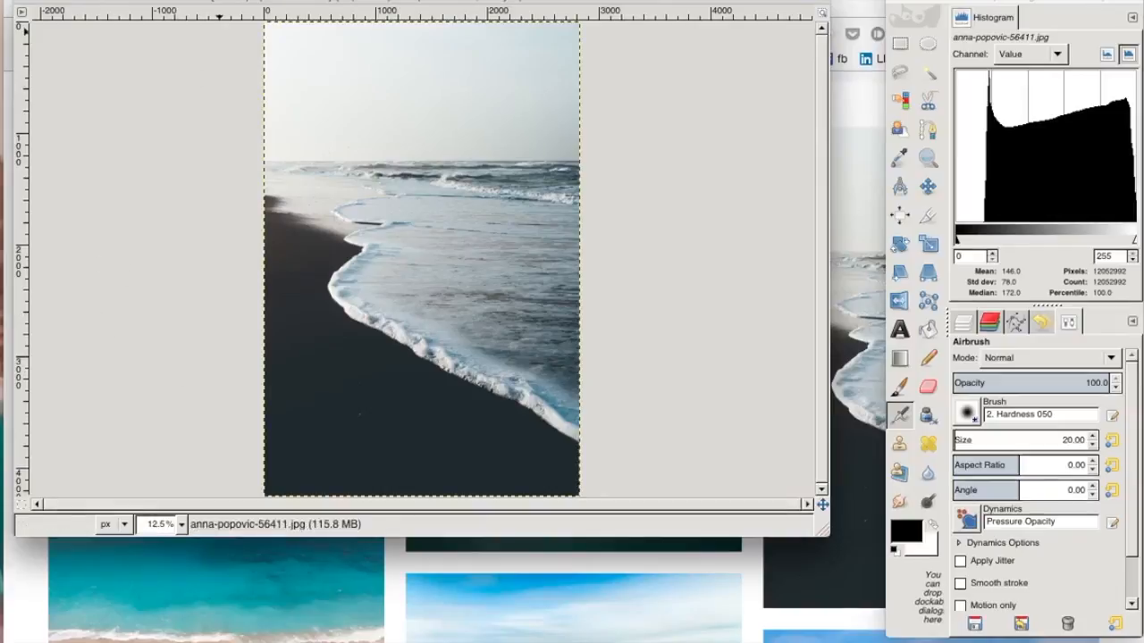
left_click(258, 1)
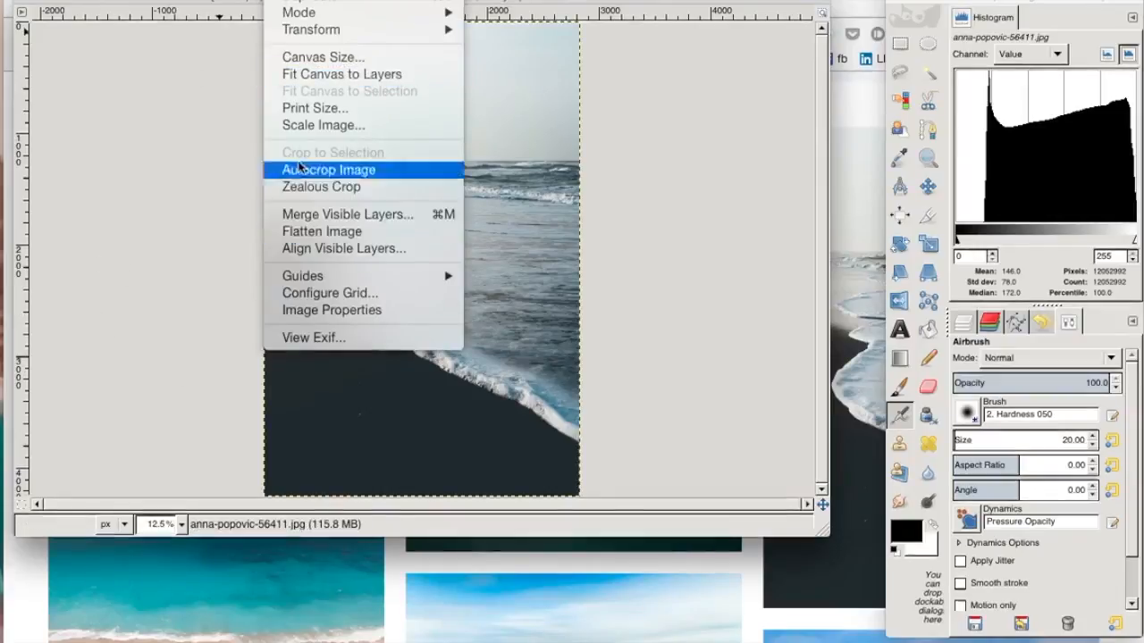
left_click(301, 127)
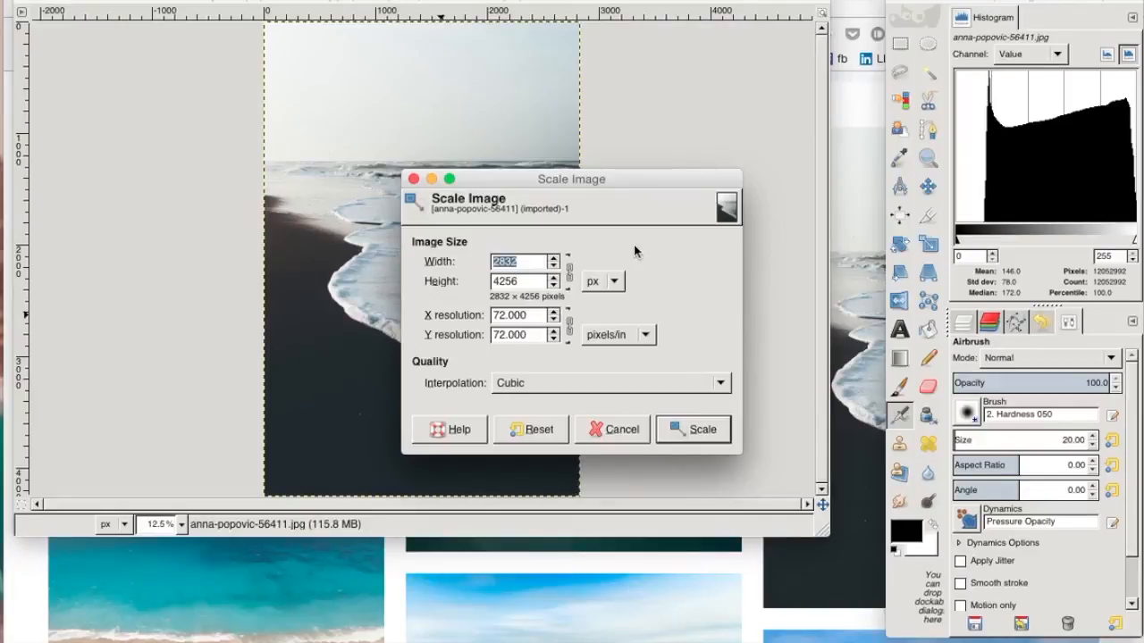
type("1400")
key("Tab")
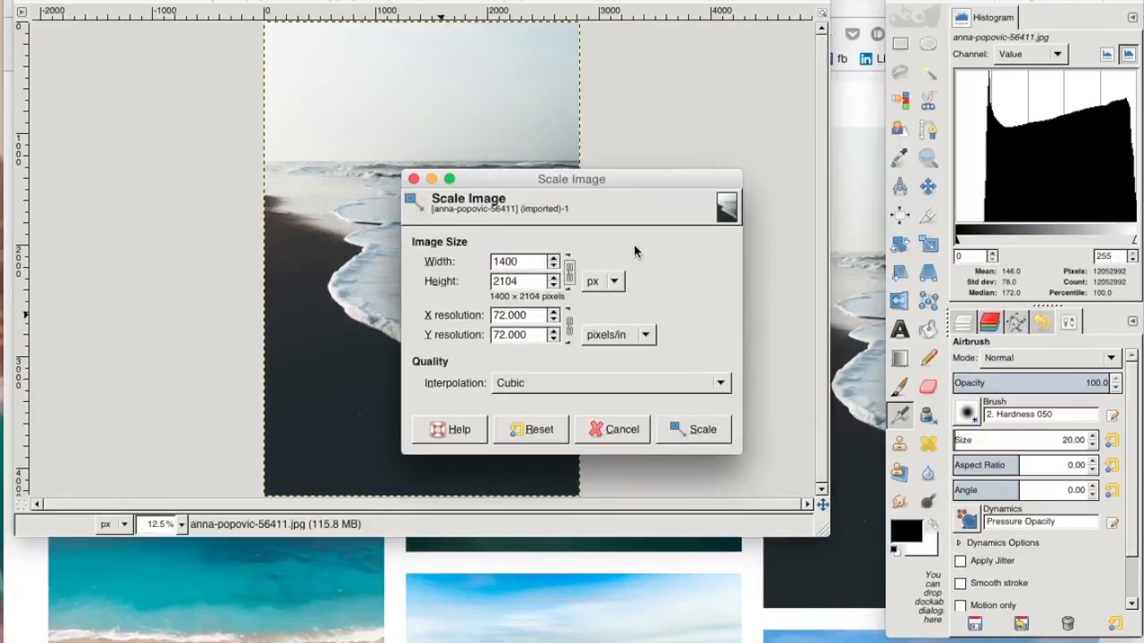
left_click(702, 432)
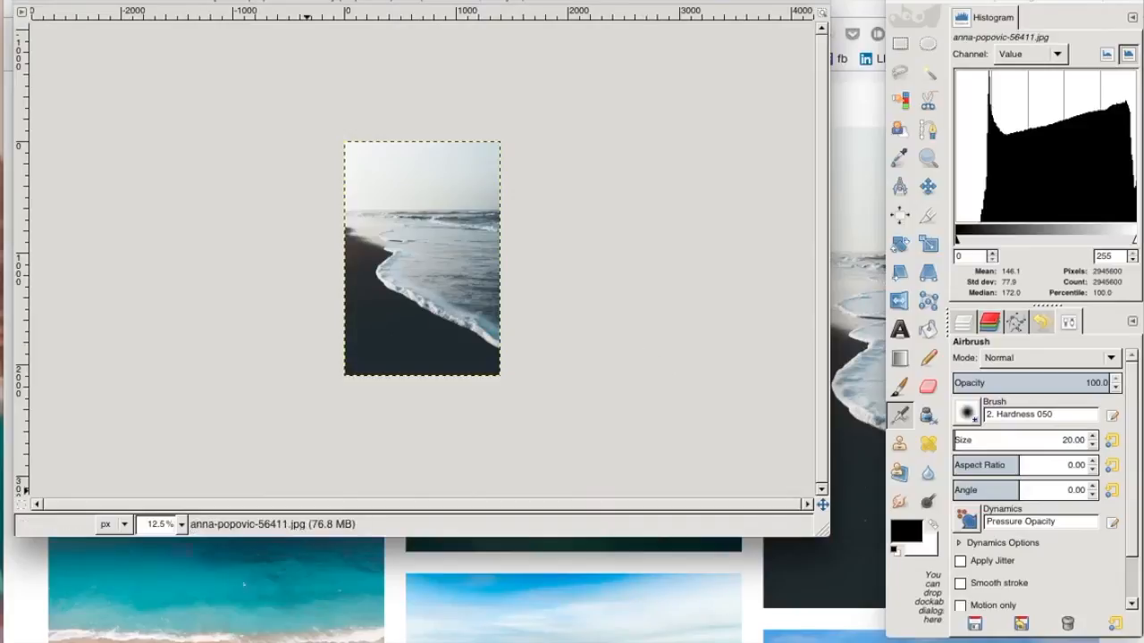
Step: Set the view of the beach photo to 50% and enlarge the image window to examine the picture
left_click(182, 525)
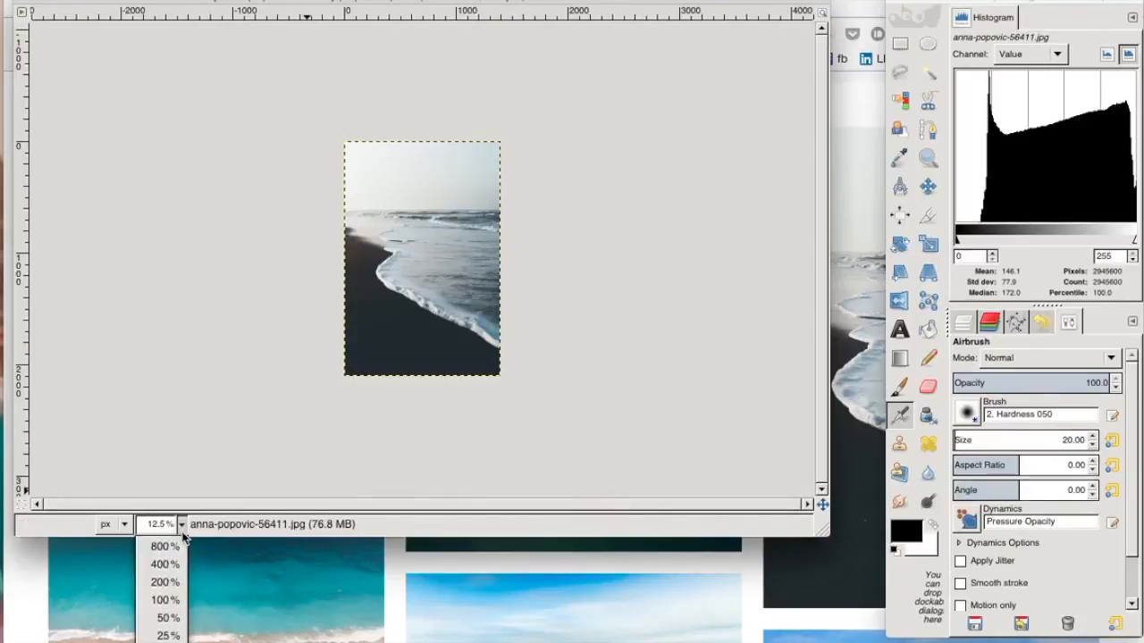
left_click(161, 624)
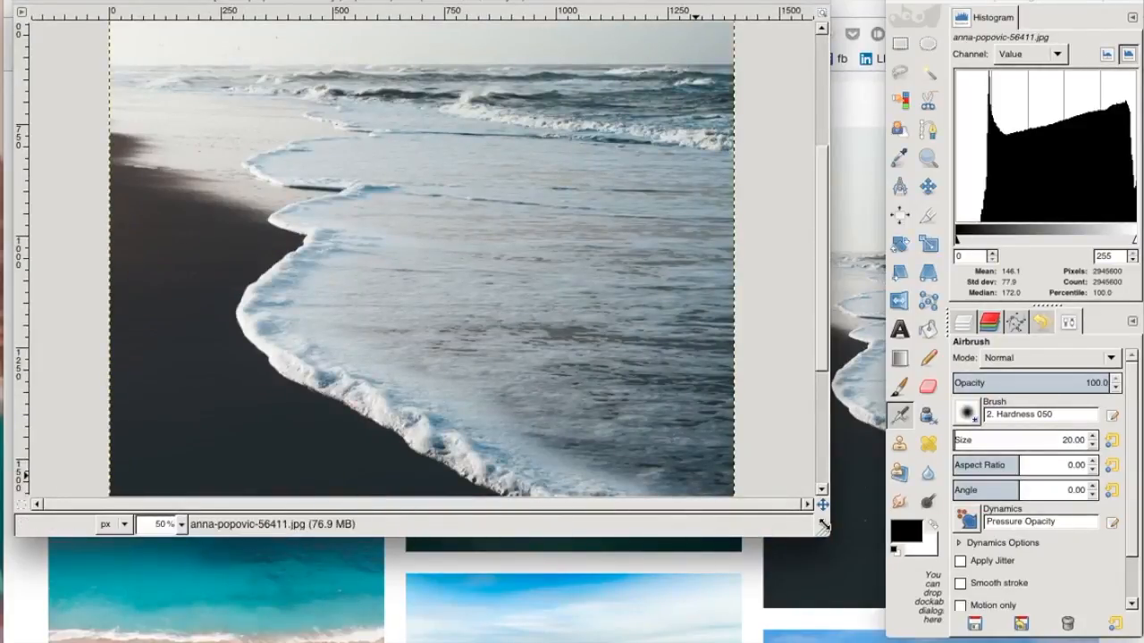
left_click_drag(827, 532, 867, 642)
scroll(816, 480, "up", 5)
scroll(816, 480, "down", 5)
scroll(815, 480, "up", 5)
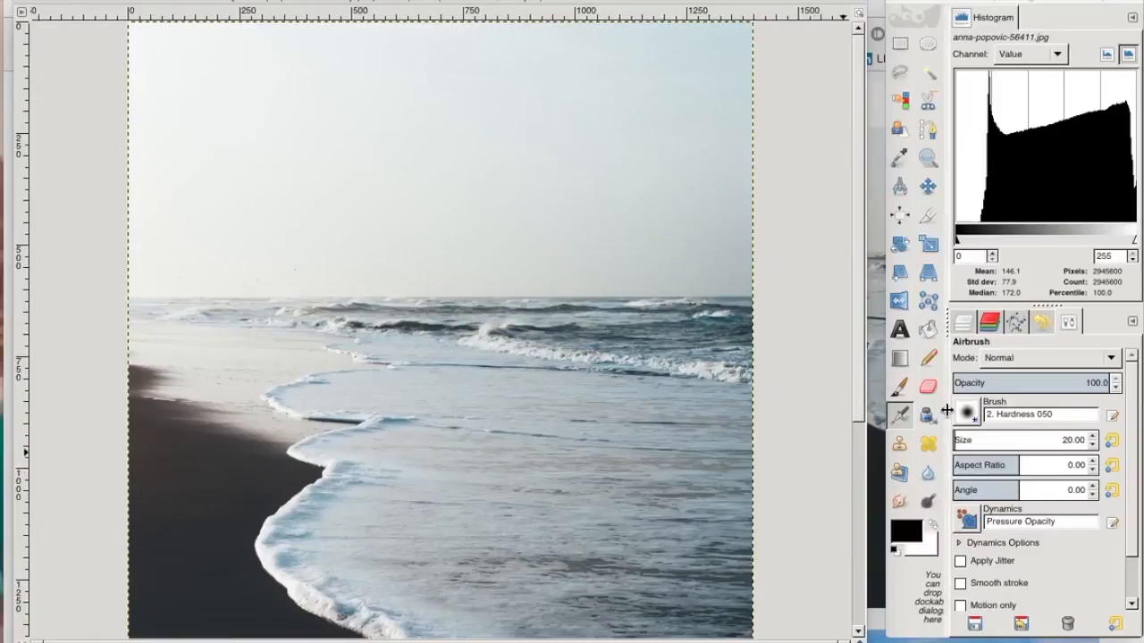
Step: Set up the Rectangle Select tool with a fixed size of 1280x720 px
left_click(901, 48)
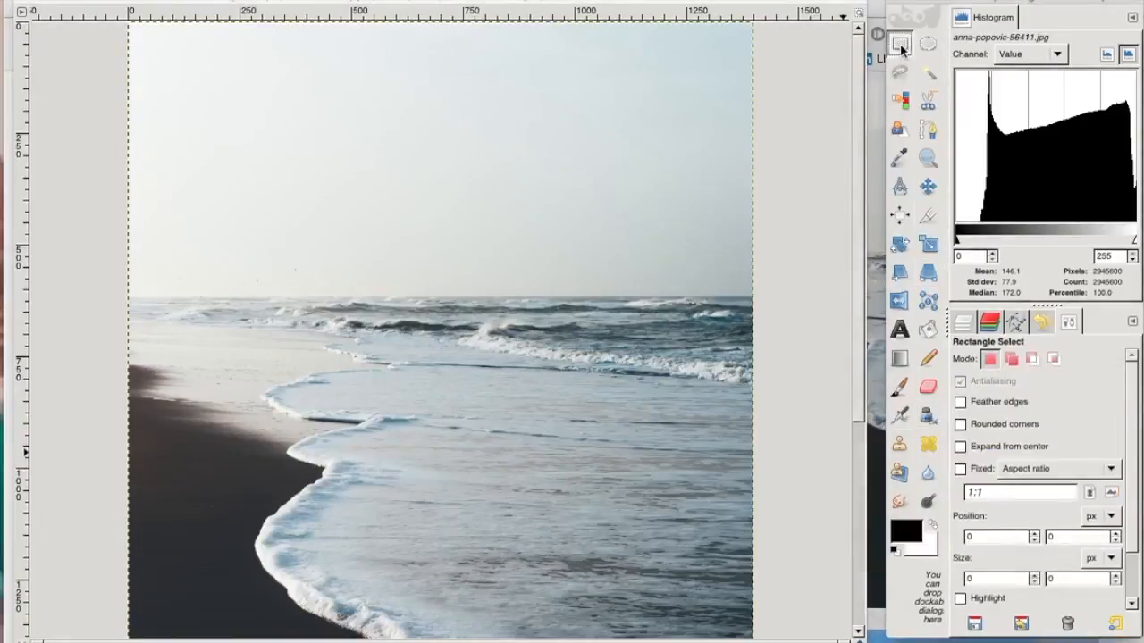
left_click(960, 471)
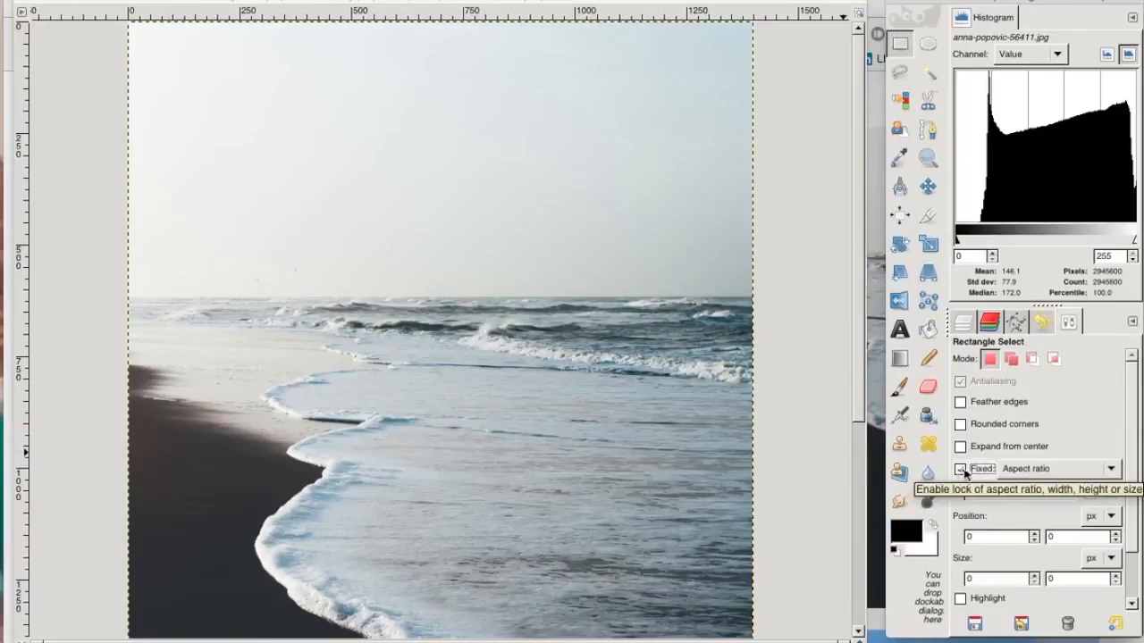
left_click(1026, 469)
left_click(1022, 522)
left_click(1023, 493)
key("BackSpace")
key("BackSpace")
key("BackSpace")
key("BackSpace")
key("BackSpace")
key("BackSpace")
key("BackSpace")
type("1280x")
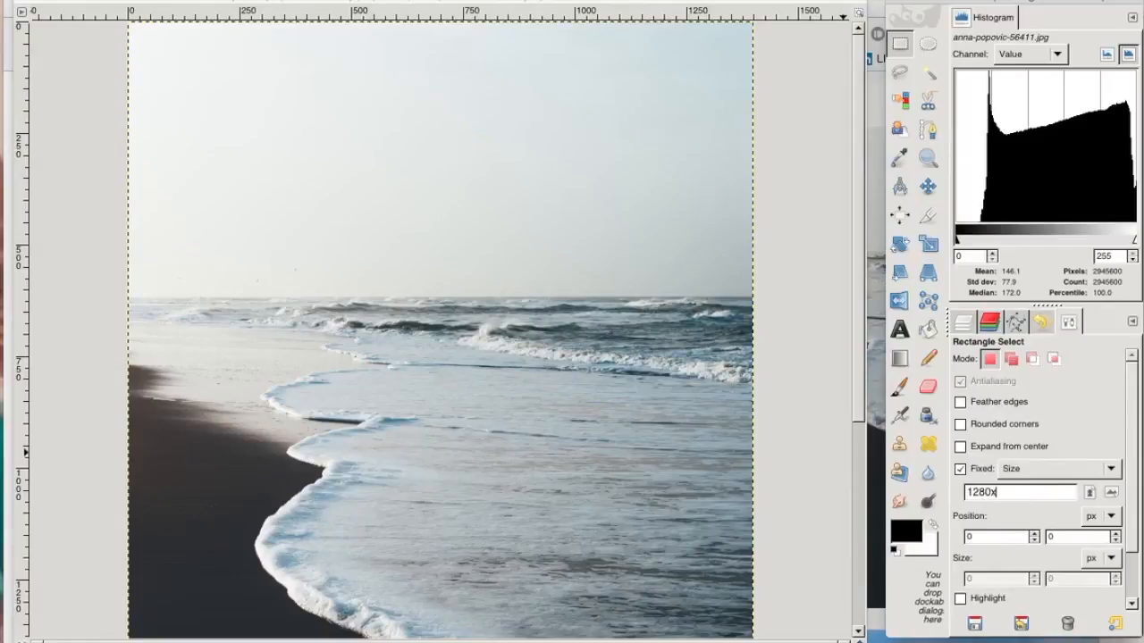
type("720")
key("Tab")
Step: Place the 1280x720 selection over the horizon and surf of the beach photo and copy that area into a new image
mouse_move(457, 268)
left_mouse_down()
mouse_move(439, 282)
mouse_move(437, 244)
mouse_move(498, 268)
mouse_move(404, 271)
mouse_move(428, 239)
mouse_move(503, 268)
mouse_move(527, 312)
mouse_move(438, 299)
mouse_move(459, 287)
left_mouse_up()
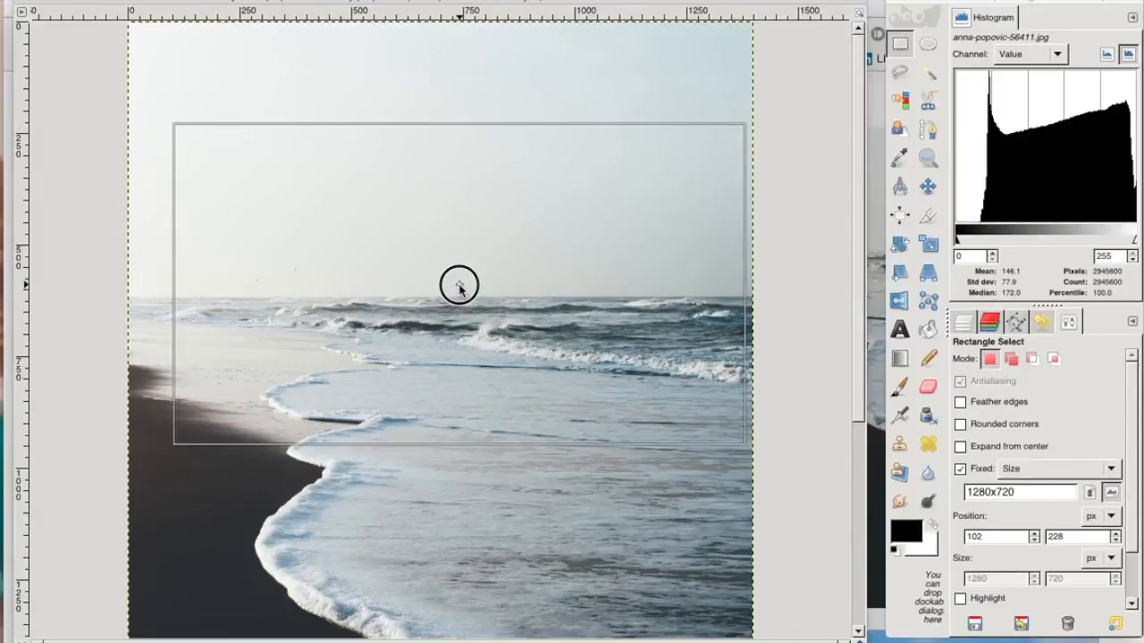
left_click_drag(459, 287, 462, 296)
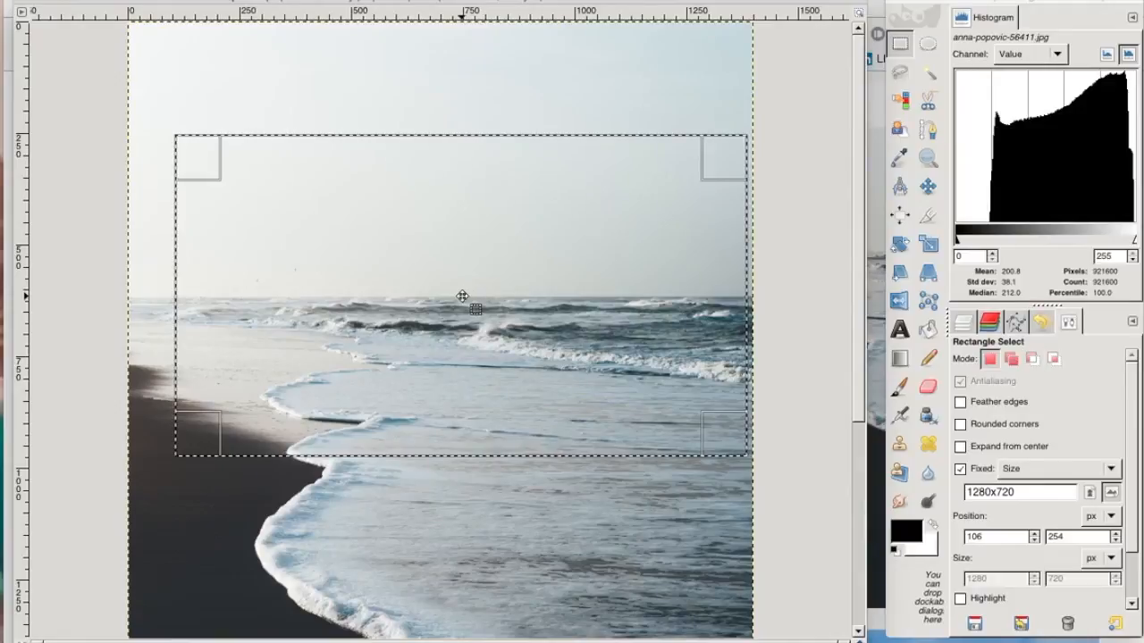
key("ctrl+shift")
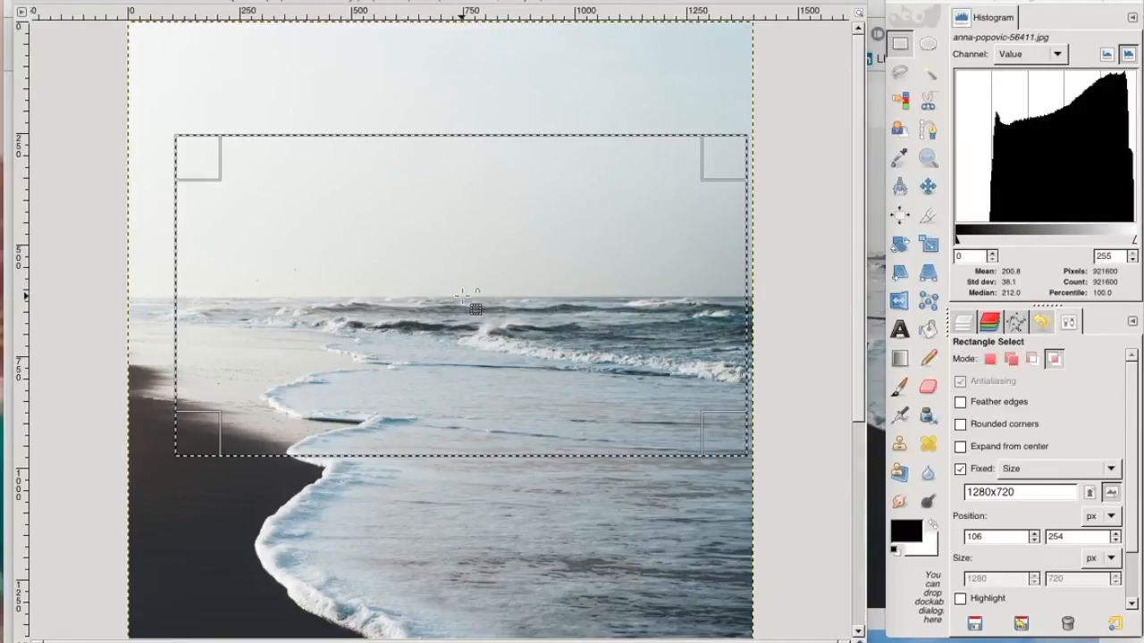
key("ctrl+c")
key("ctrl+shift+v")
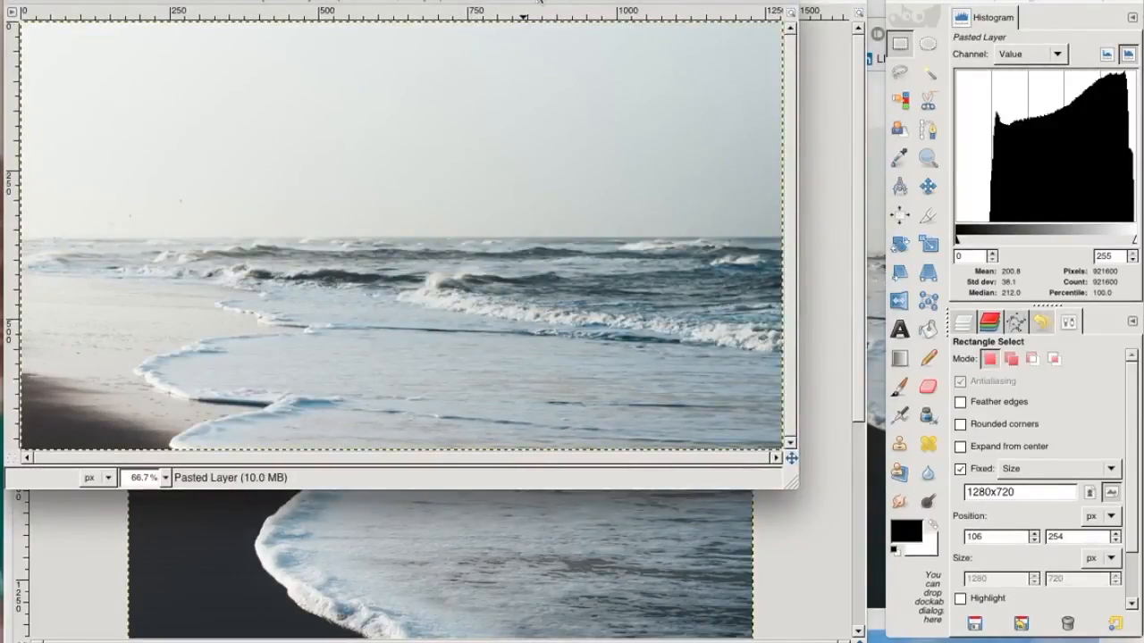
left_click_drag(566, 2, 591, 10)
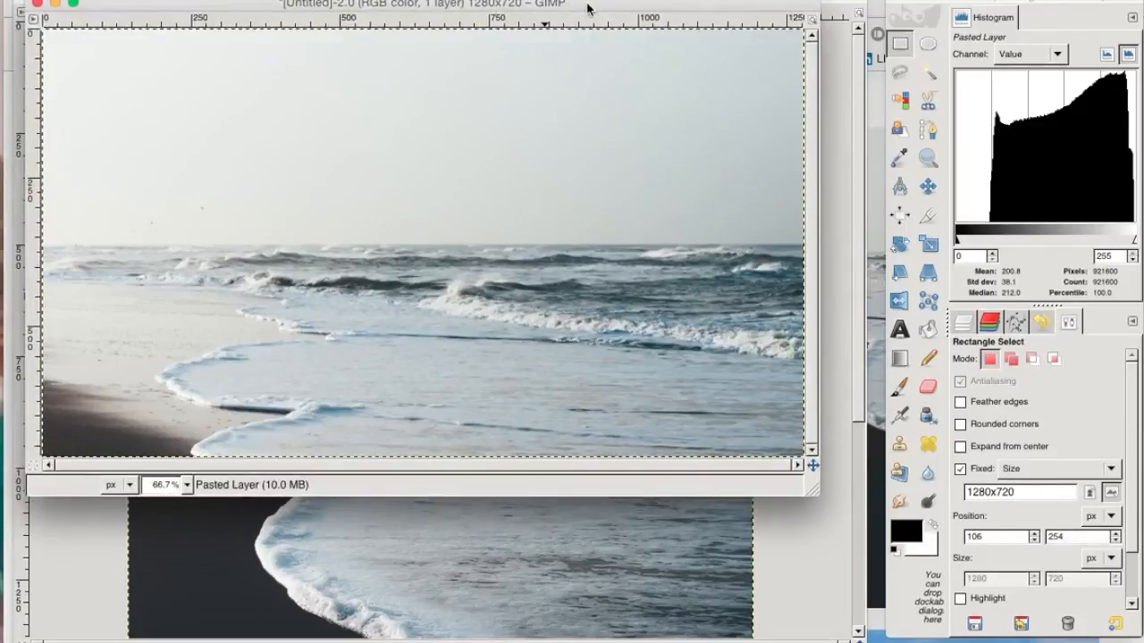
Step: Choose the Text tool and set the foreground colour to dark blue 00007f
left_click(901, 329)
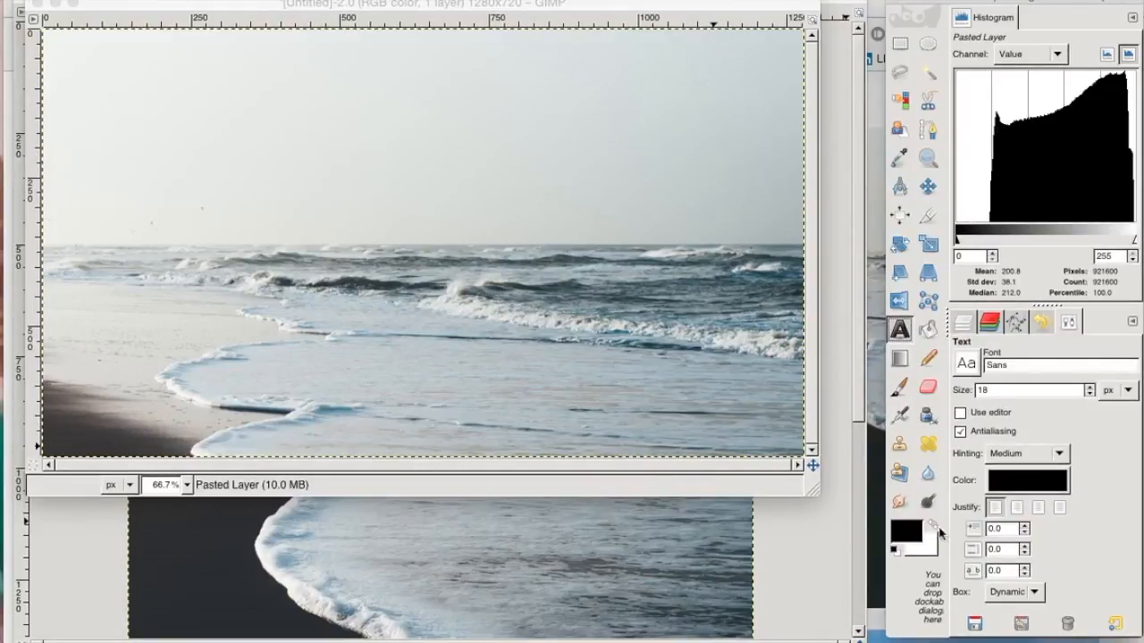
left_click(904, 530)
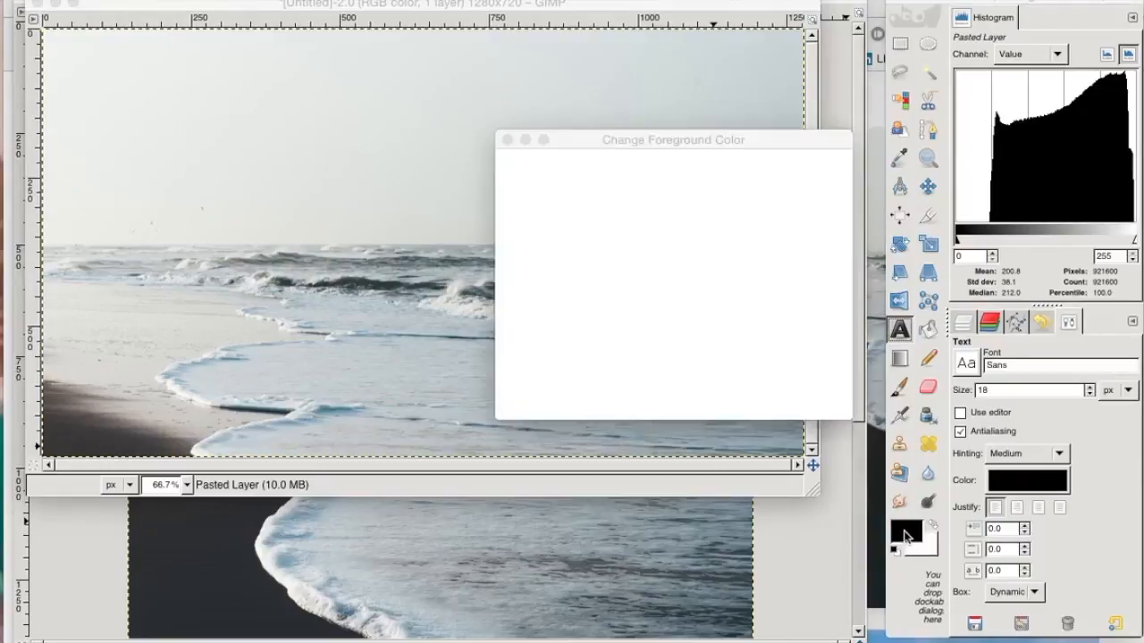
left_click(612, 174)
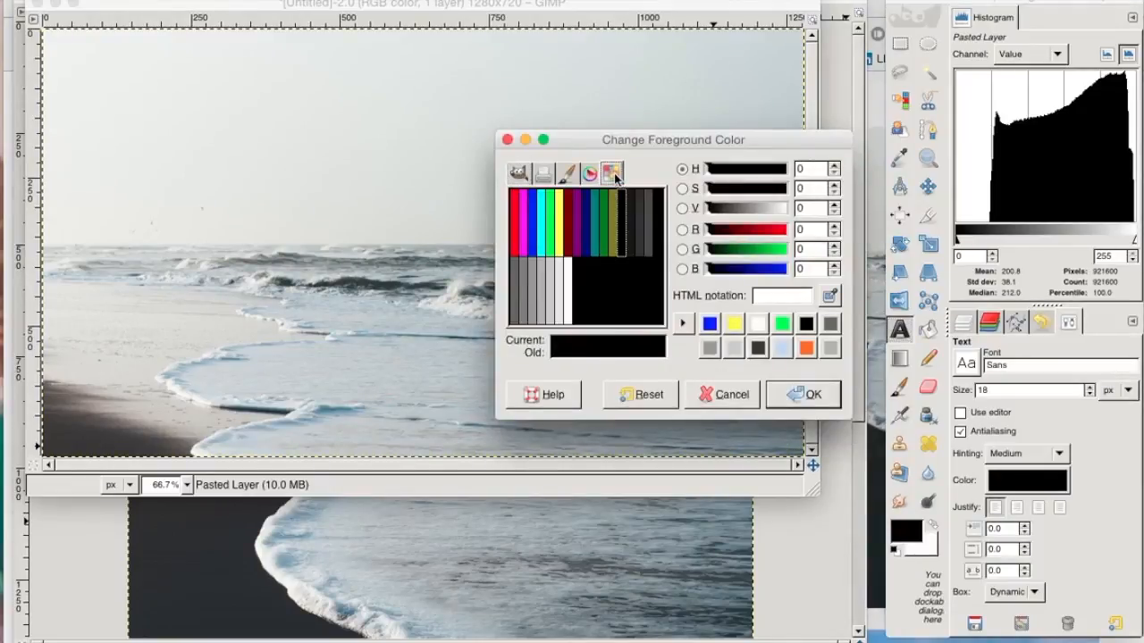
left_click(588, 224)
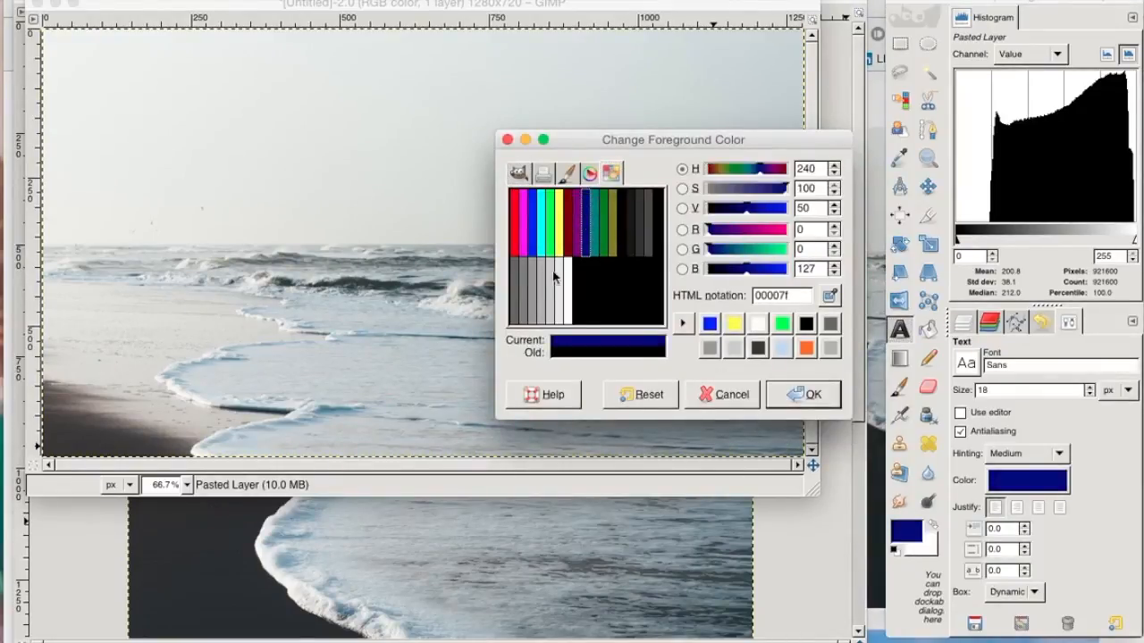
left_click(805, 393)
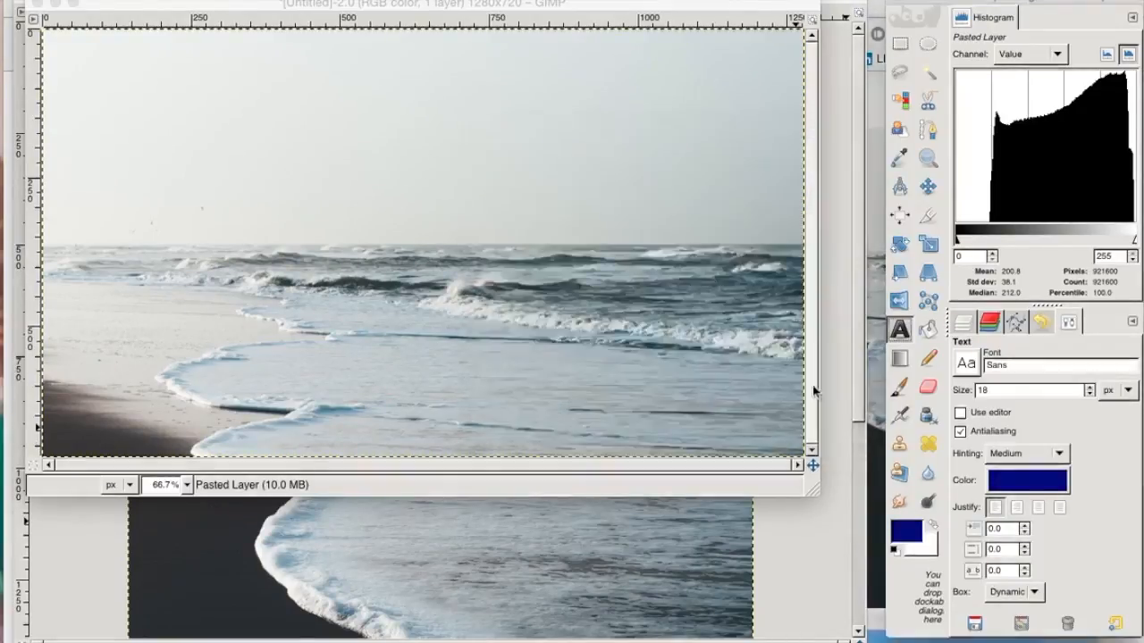
Step: Add the text "RhinoIsland.com" near the lower right corner of the cropped ocean image
left_click(650, 433)
type("R")
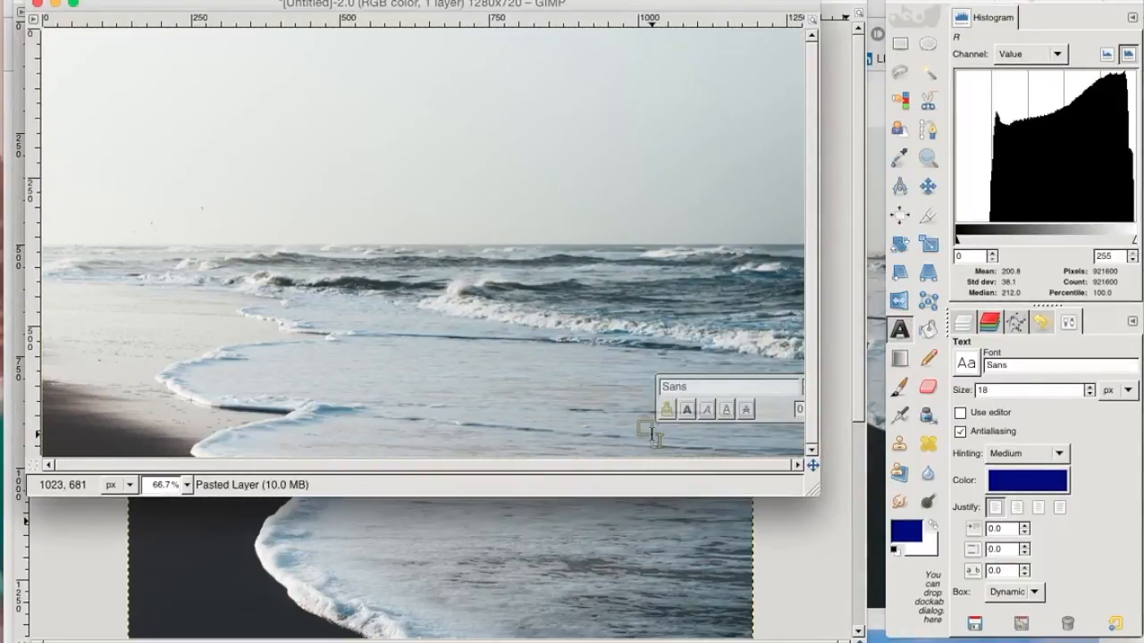
type("hinoIsland")
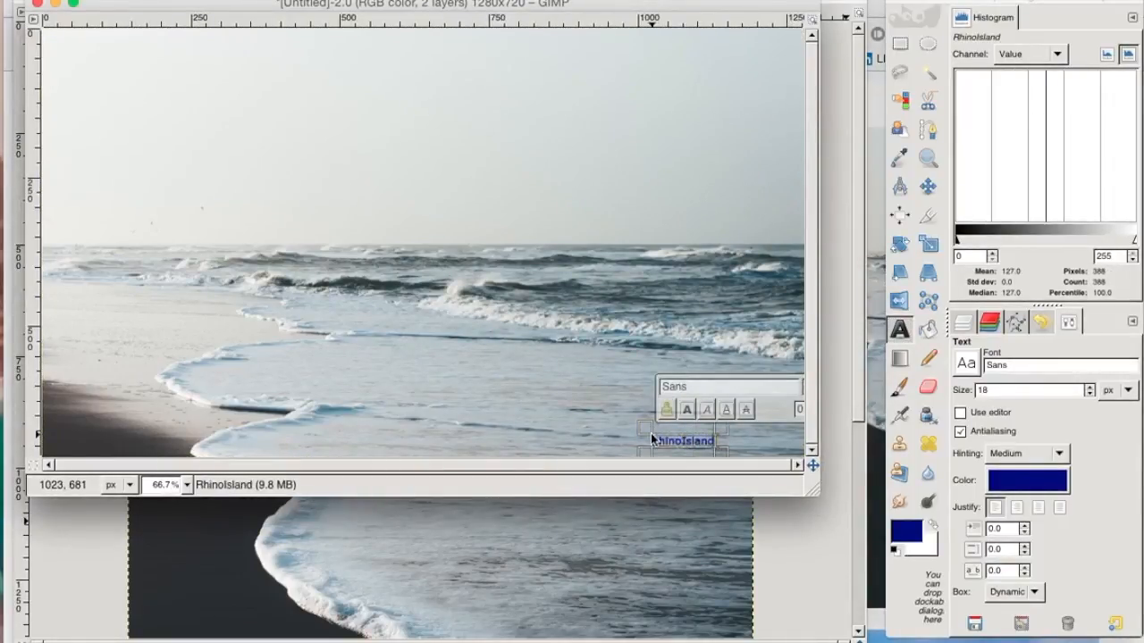
type(".com")
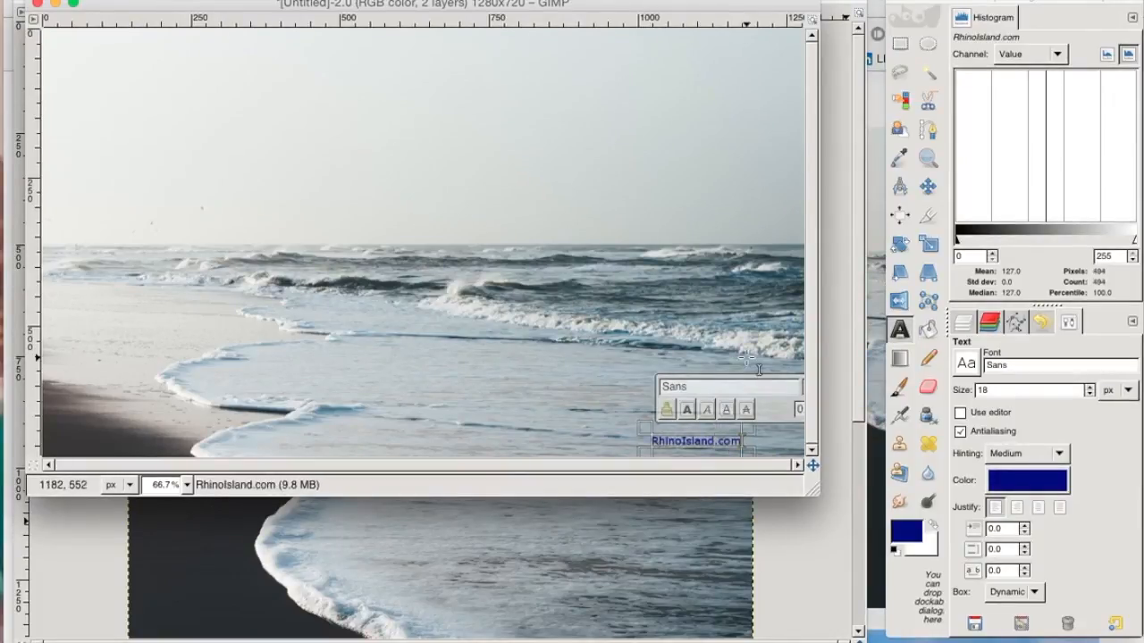
Step: Format the RhinoIsland.com text in Sans Bold Italic at 14 px
left_click(967, 364)
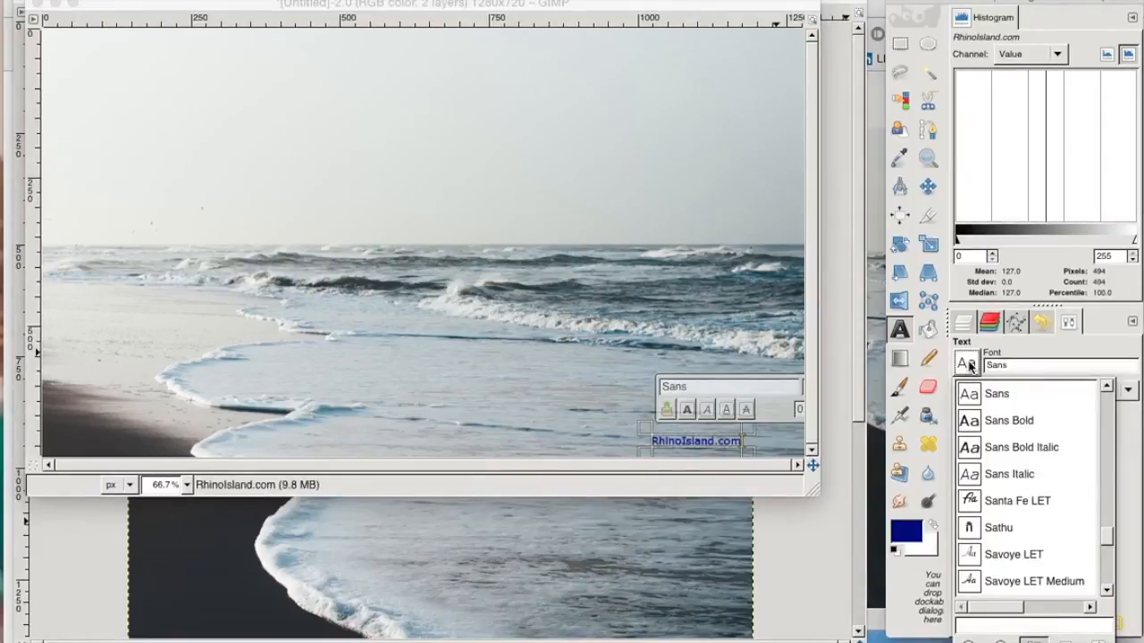
left_click(969, 450)
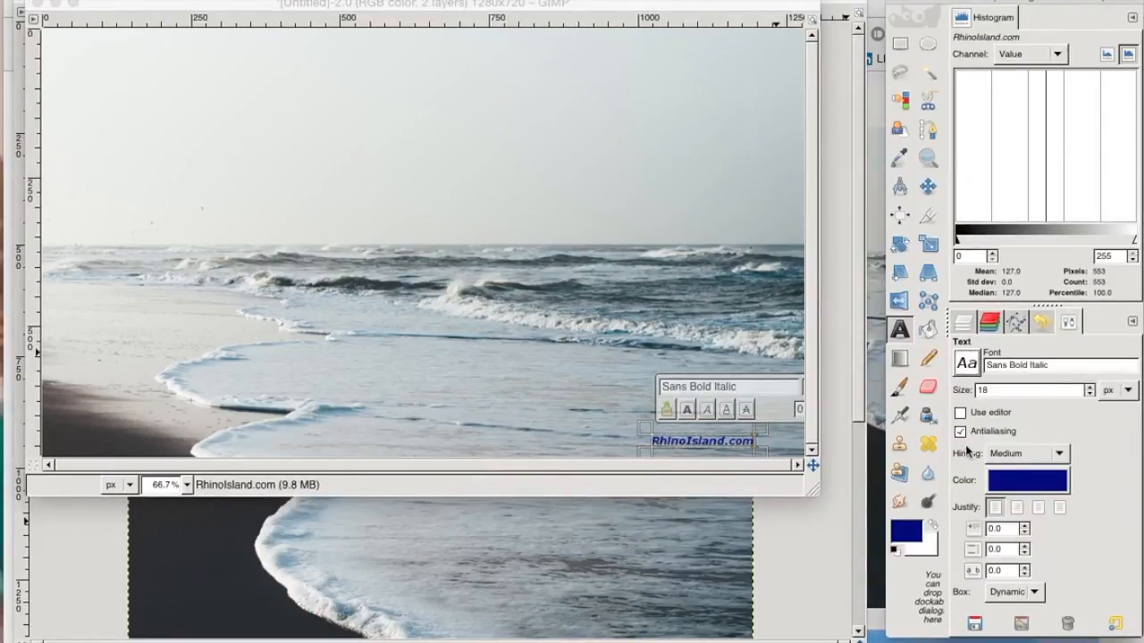
double_click(998, 391)
type("14")
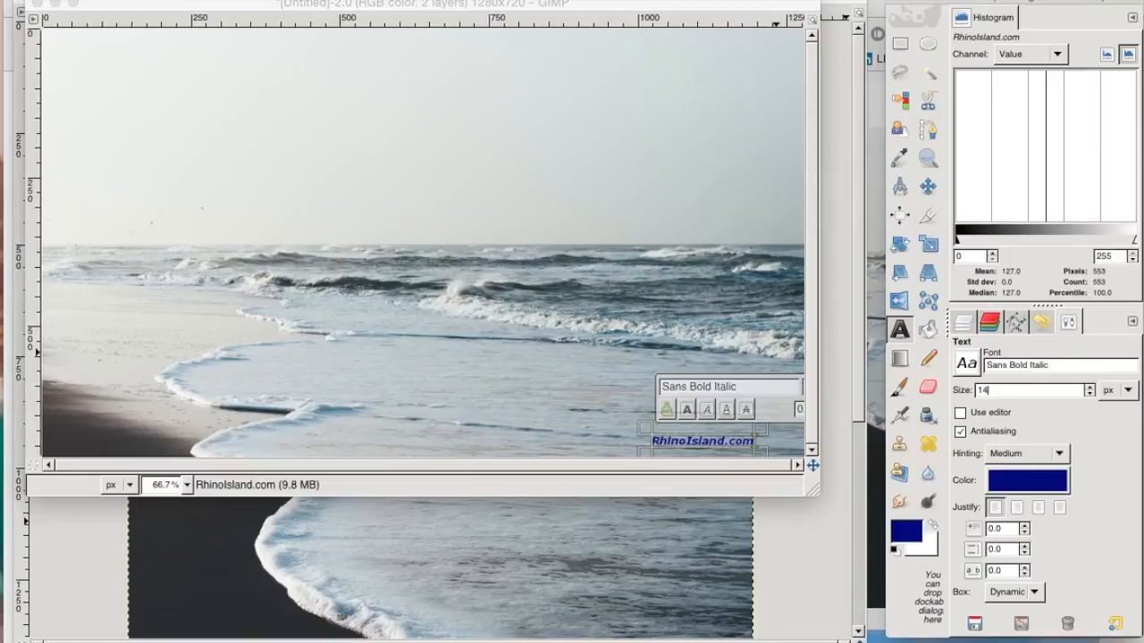
key("Return")
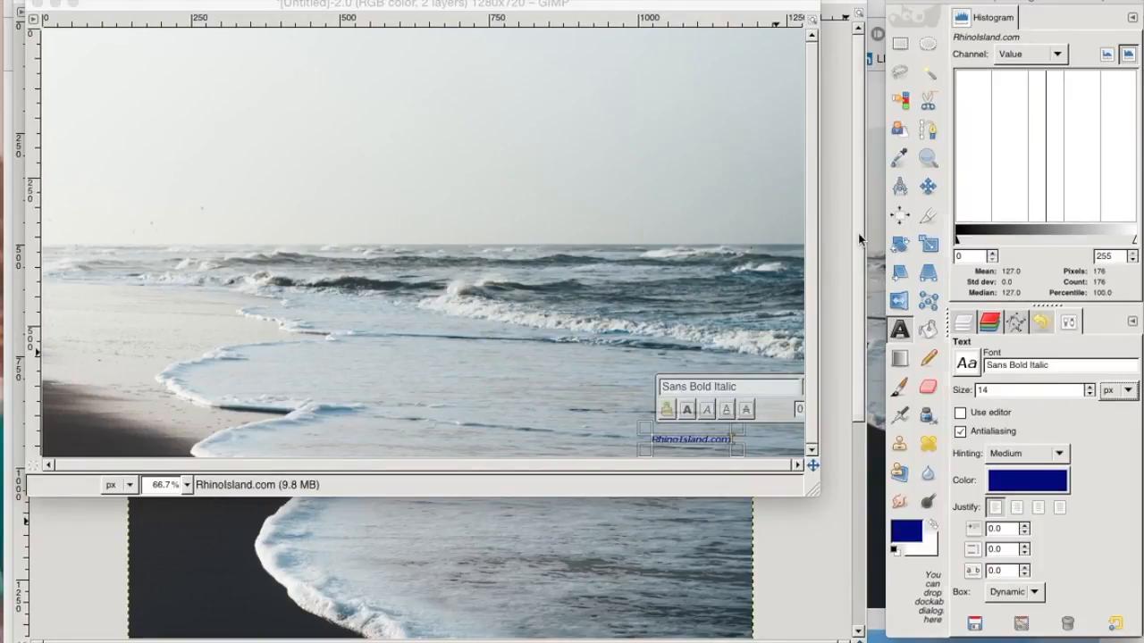
Step: Cut the RhinoIsland.com text and paste it back into the ocean image as a floating selection
key("super+c")
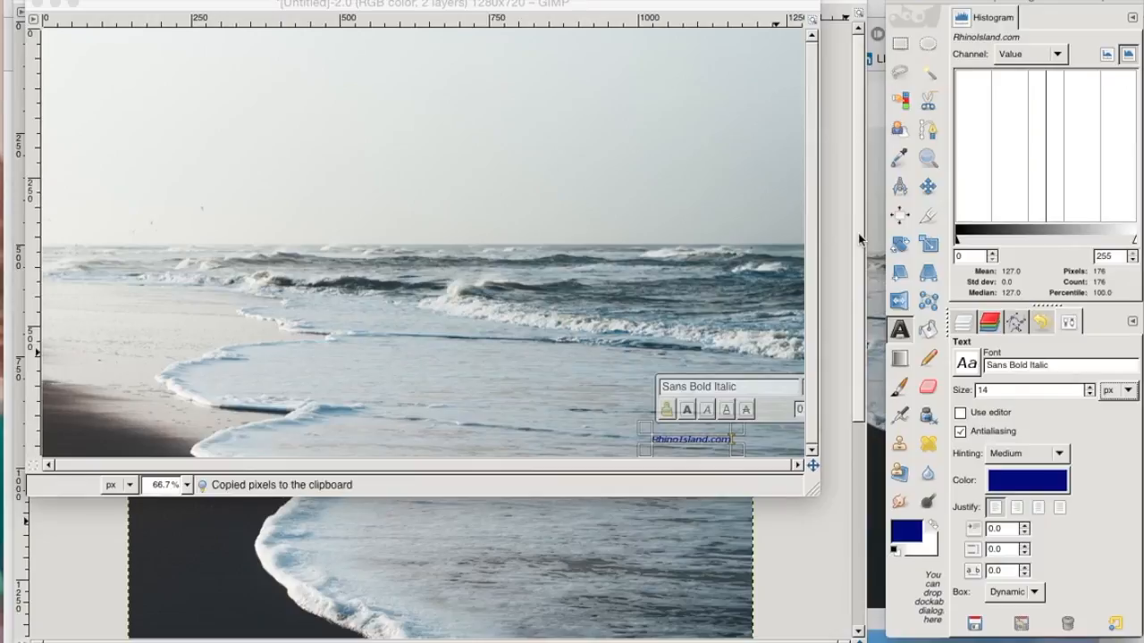
key("super+x")
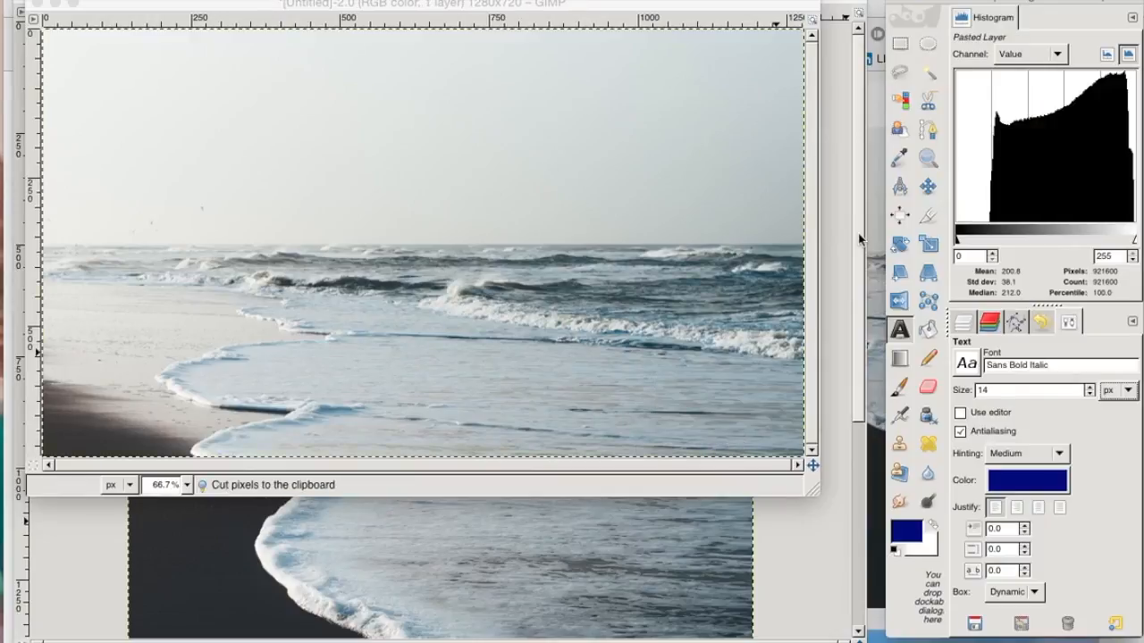
left_click(713, 9)
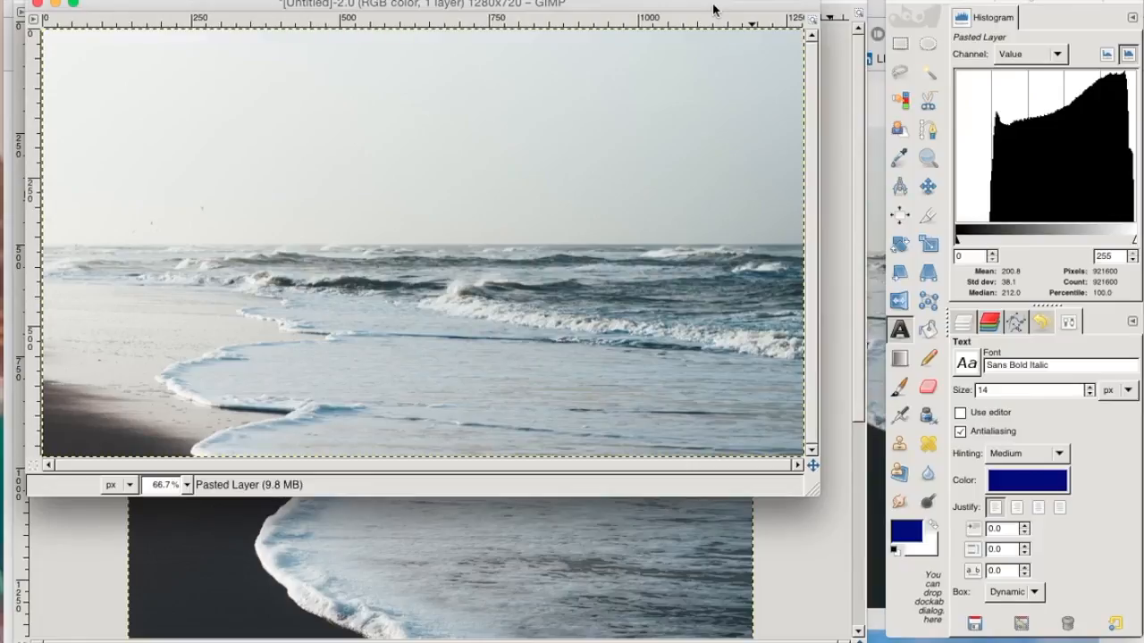
key("super+v")
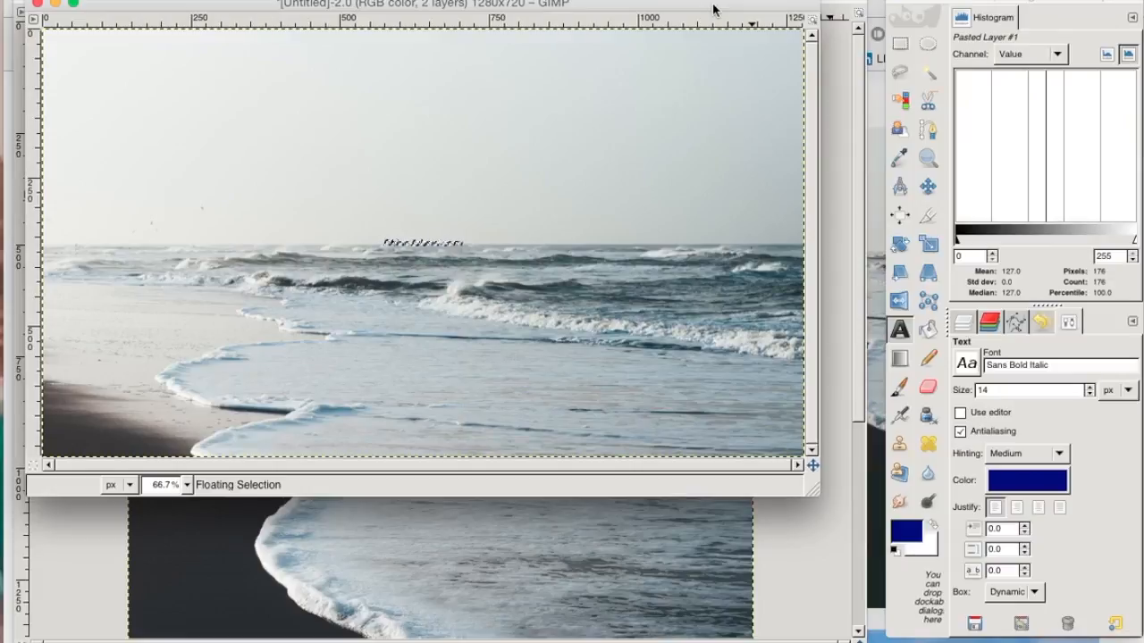
Step: Move the floating RhinoIsland.com text to the lower right corner of the image and anchor it to the photo layer
left_click(900, 47)
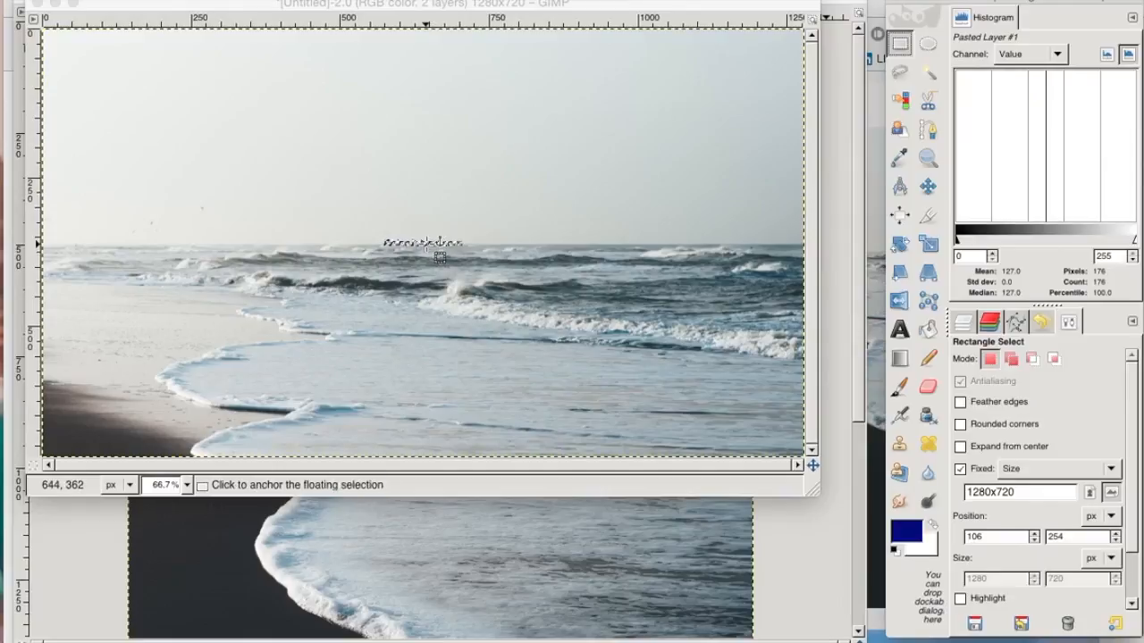
left_click_drag(425, 249, 720, 437)
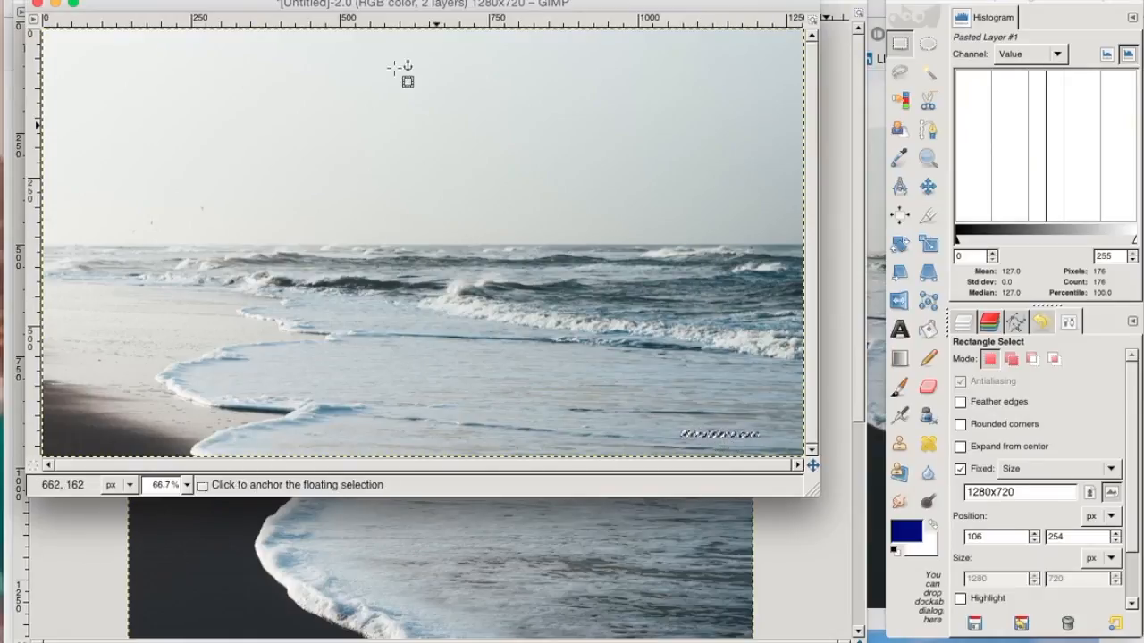
left_click(336, 2)
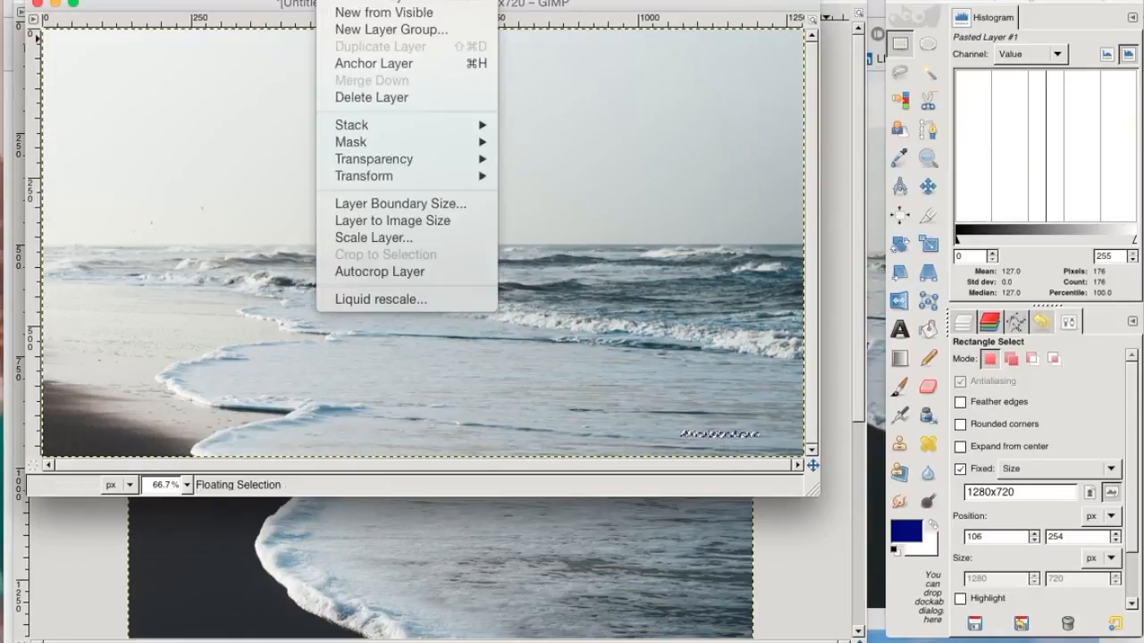
left_click(345, 64)
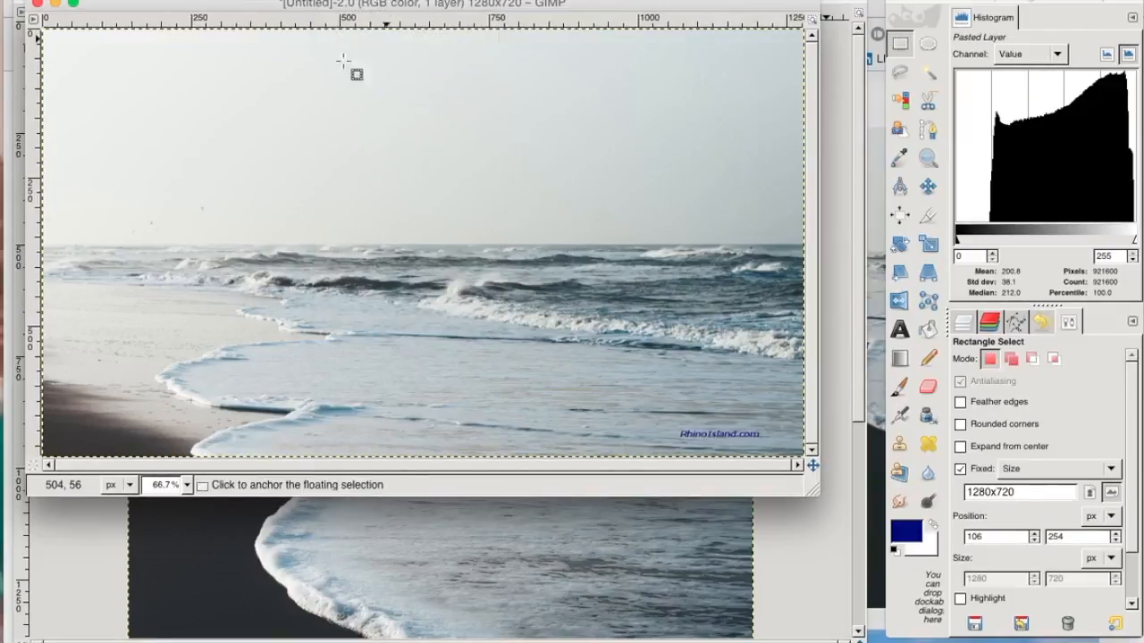
Step: Save the watermarked image in the Documents folder as oceanBliss1280x720.xcf
left_click_drag(263, 6, 265, 0)
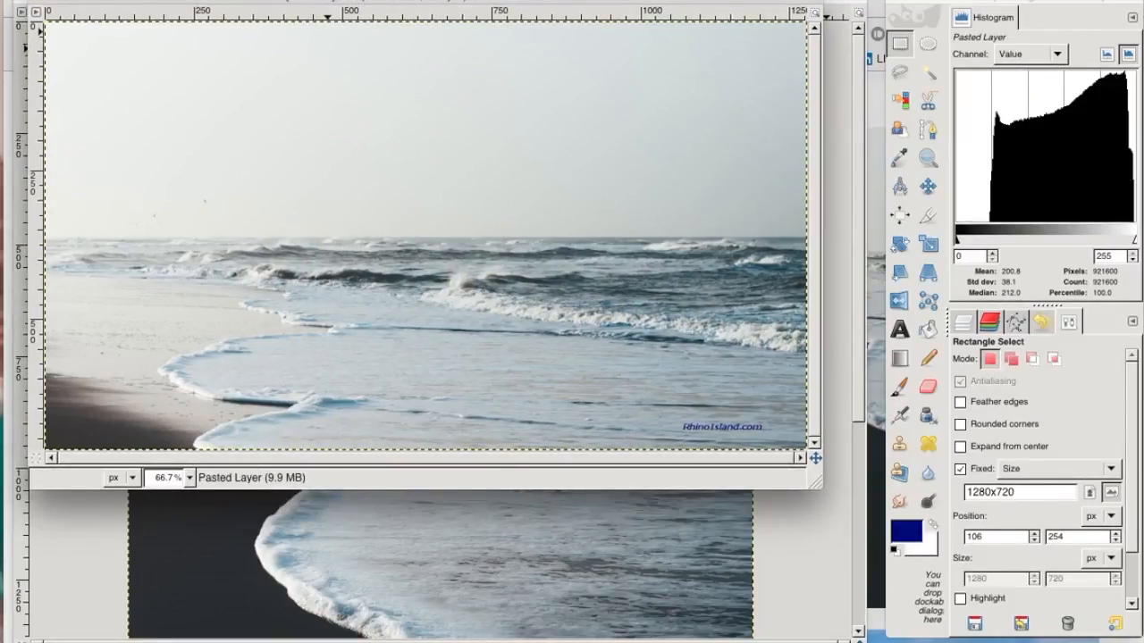
left_click(112, 2)
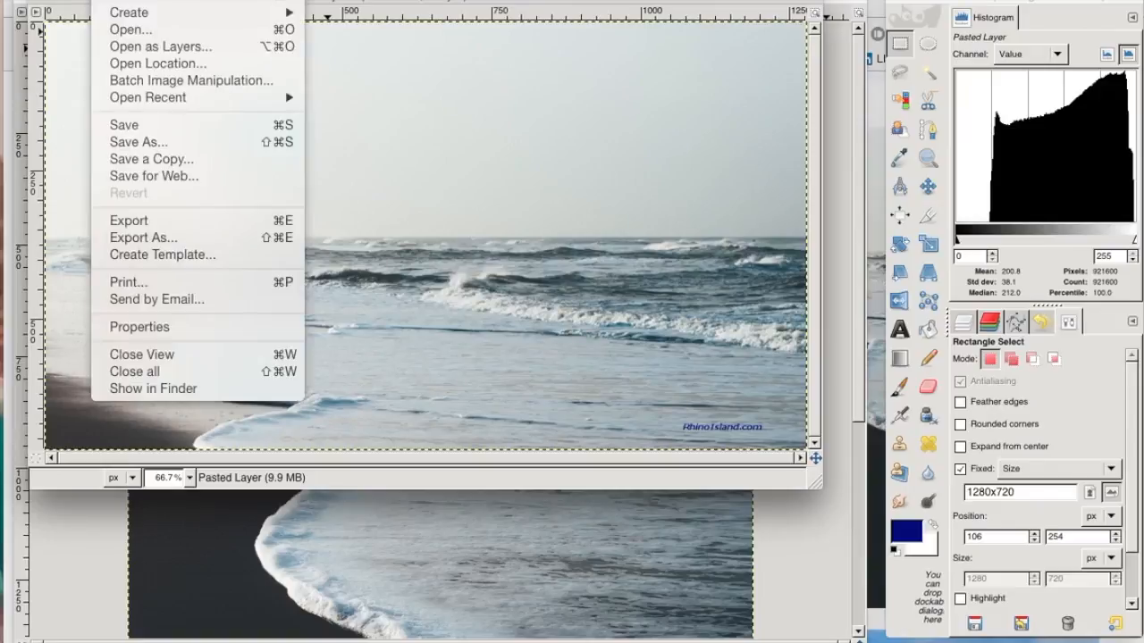
left_click(116, 141)
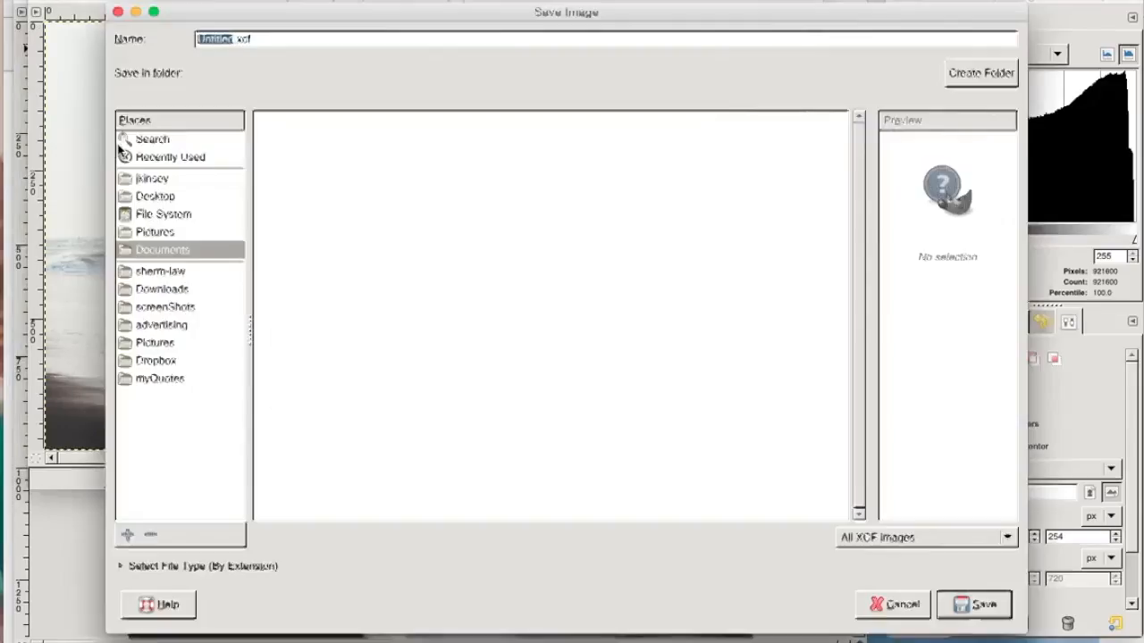
type("oceanBliss1280")
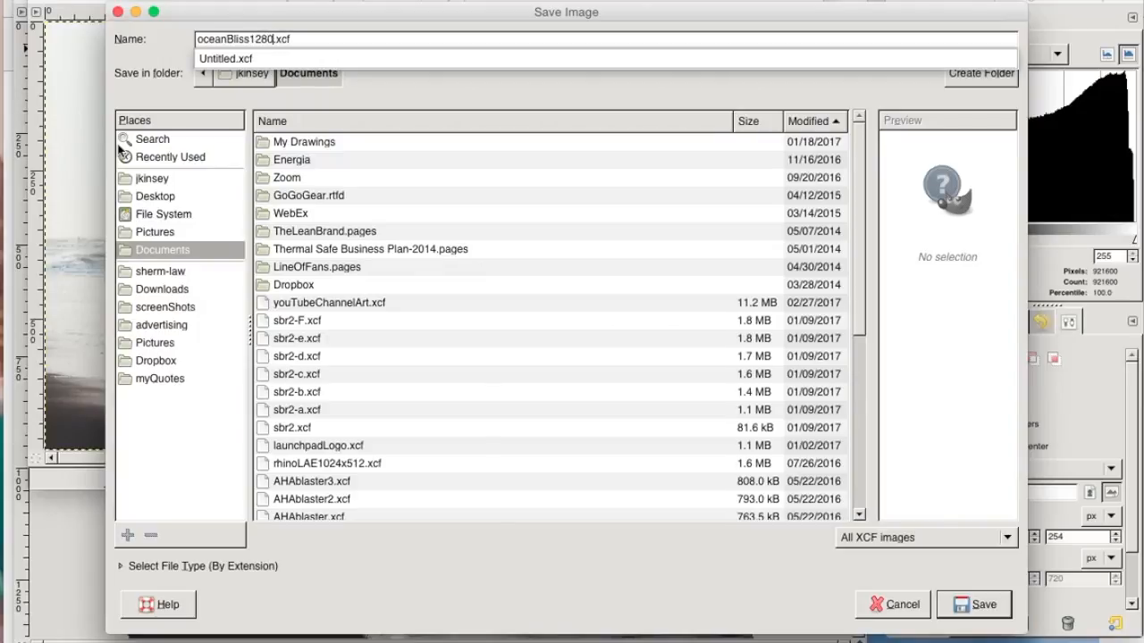
type("x720")
left_click(983, 606)
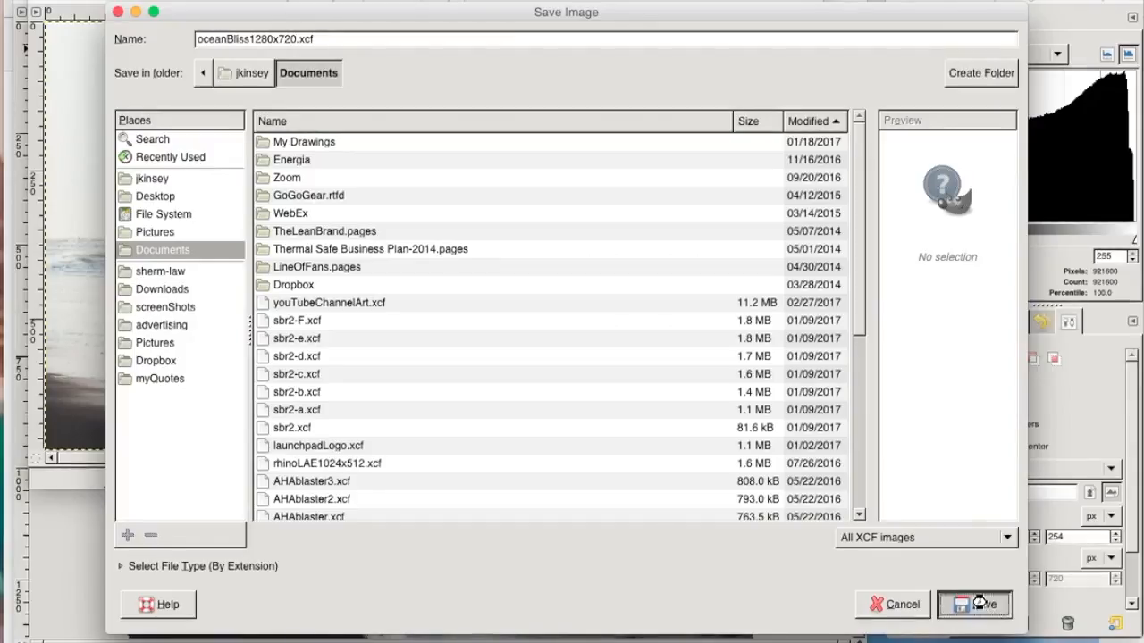
left_click(983, 606)
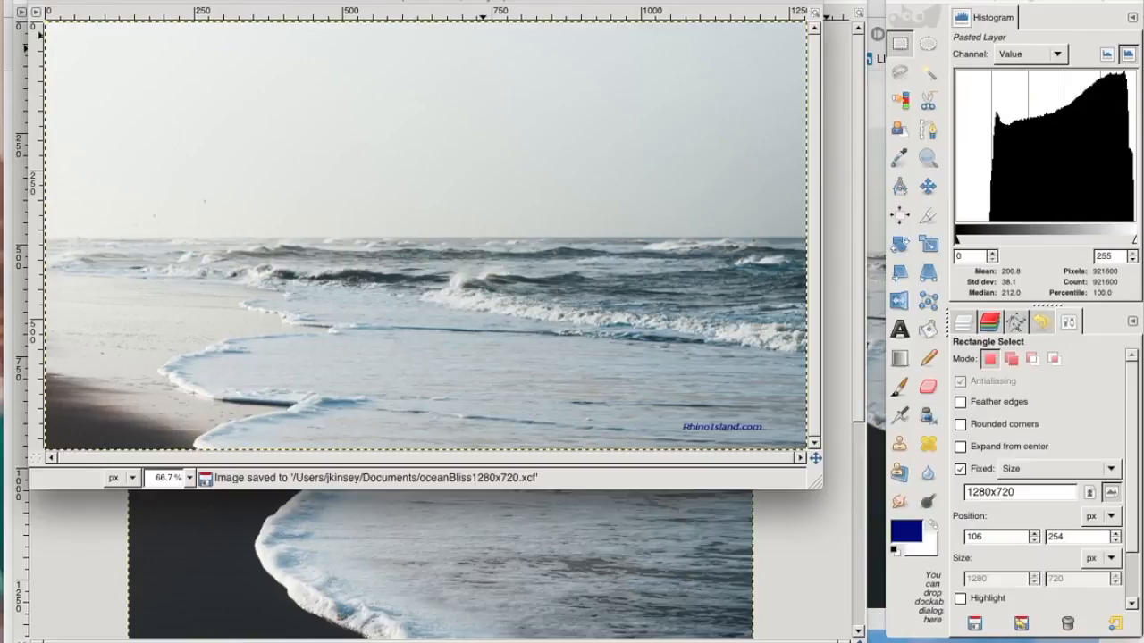
Step: Open rhinoLogo1428x1428x8.png from the Pictures folder
left_click(112, 0)
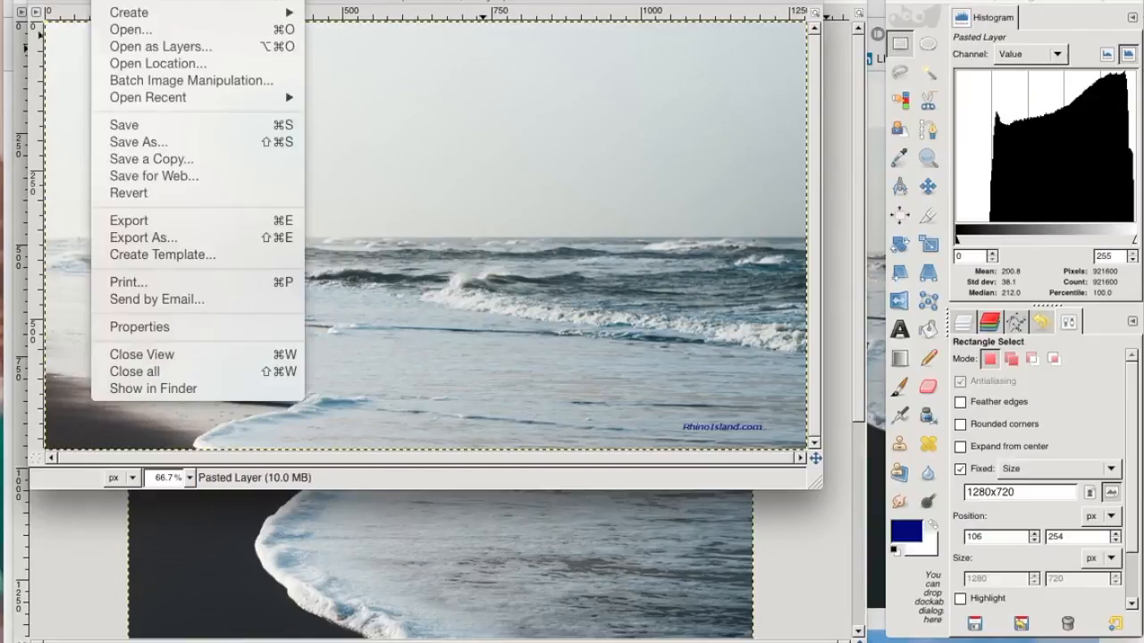
left_click(131, 29)
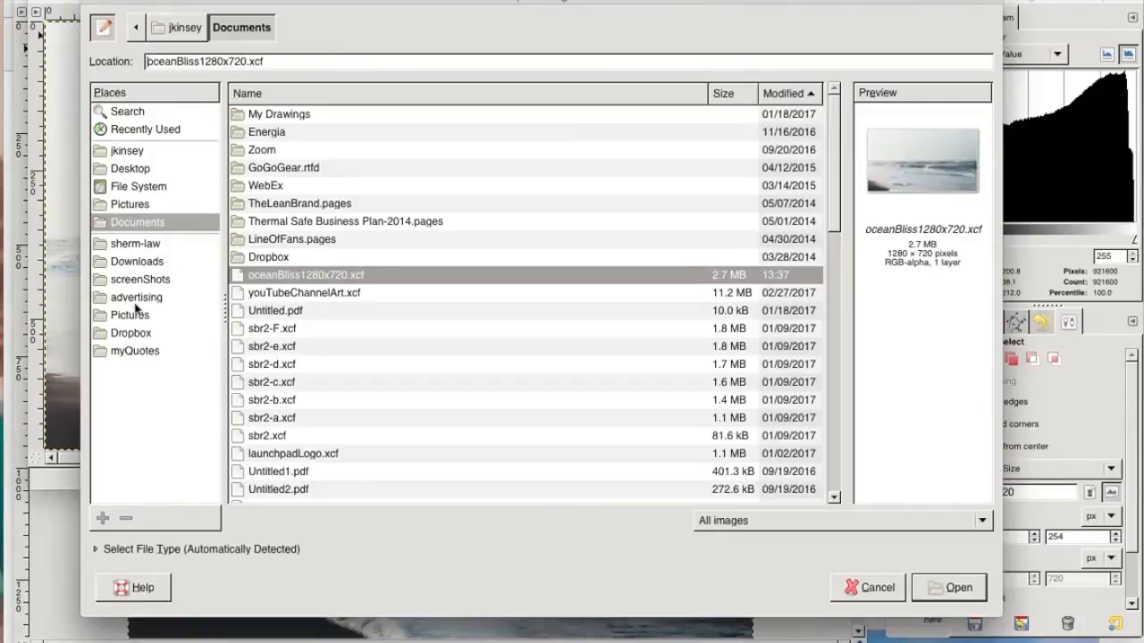
left_click(130, 315)
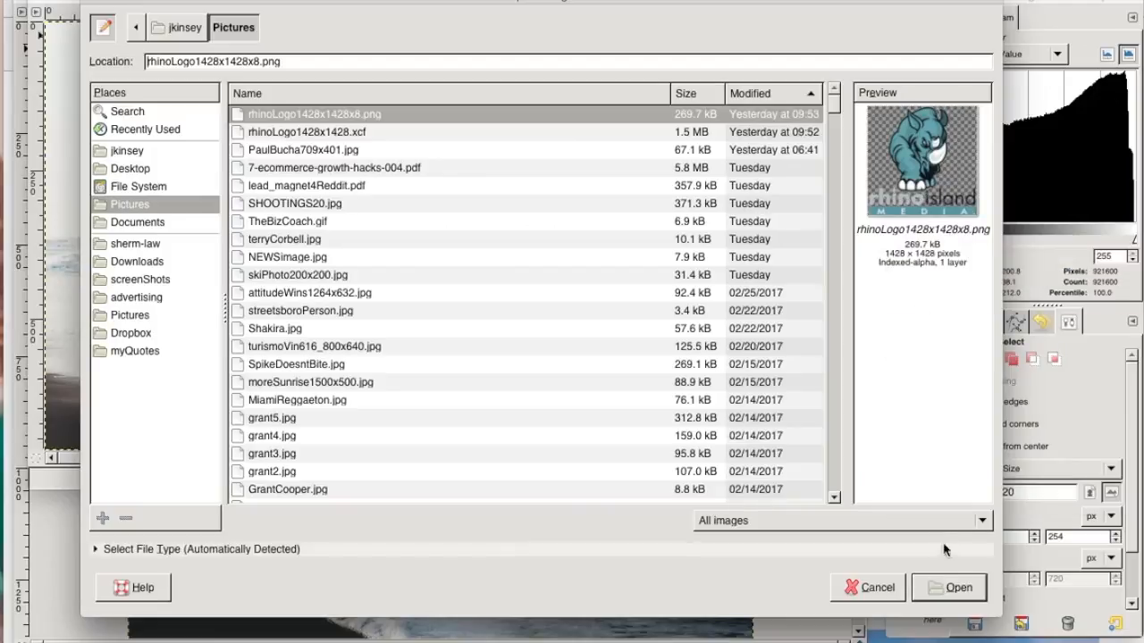
left_click(944, 592)
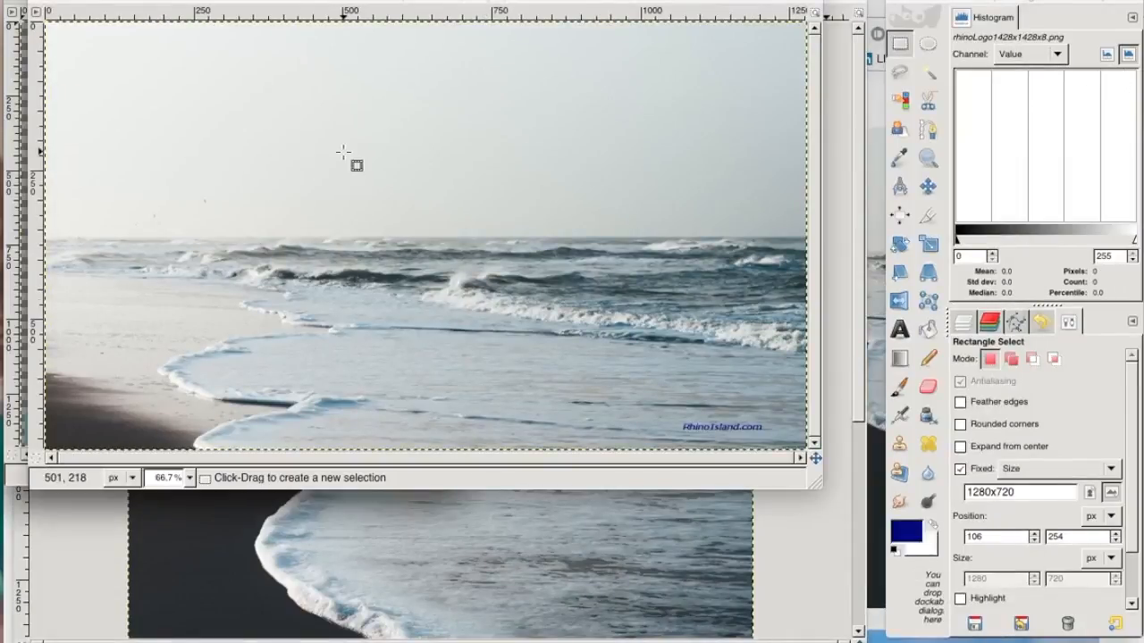
Step: Copy the rhino logo image and paste it into the oceanBliss1280x720 photo as a floating selection
key("ctrl+v")
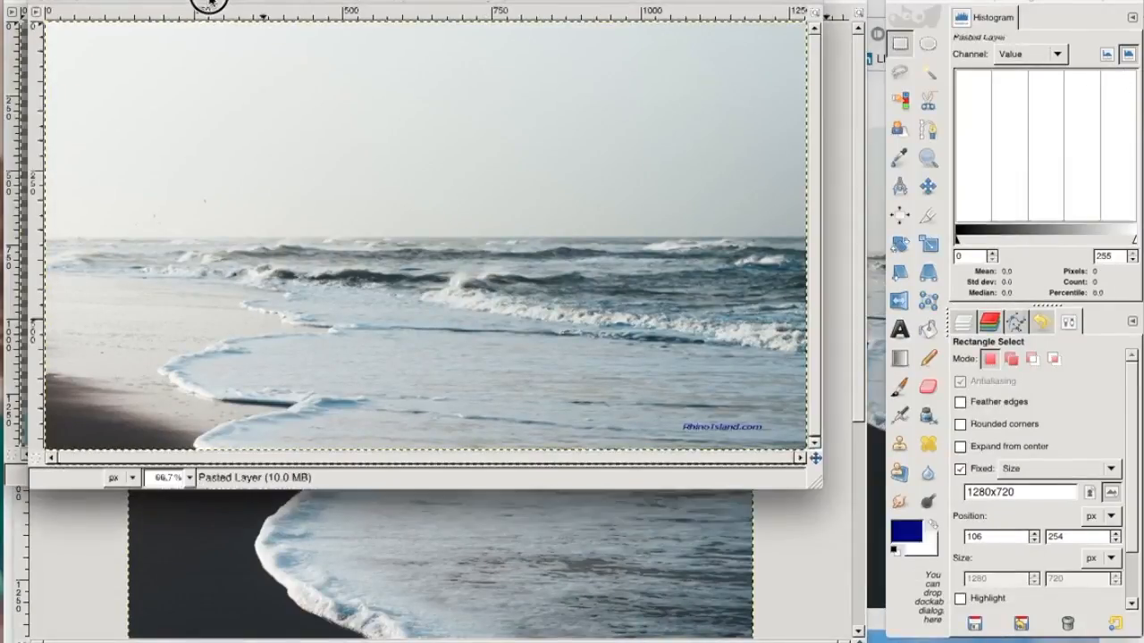
left_click_drag(208, 5, 228, 39)
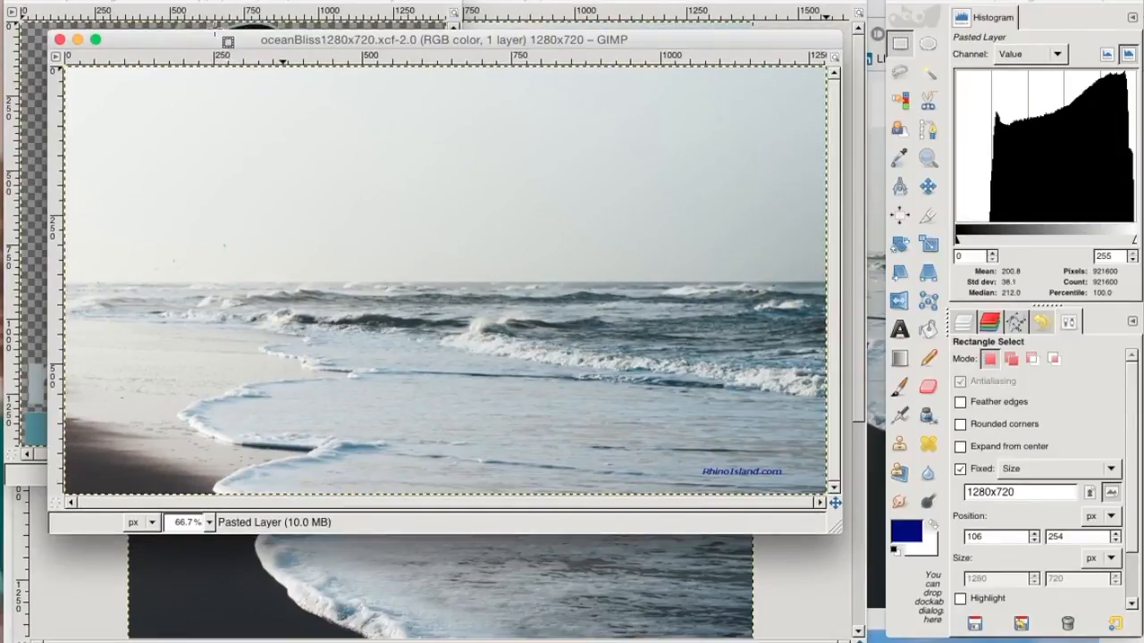
left_click(186, 4)
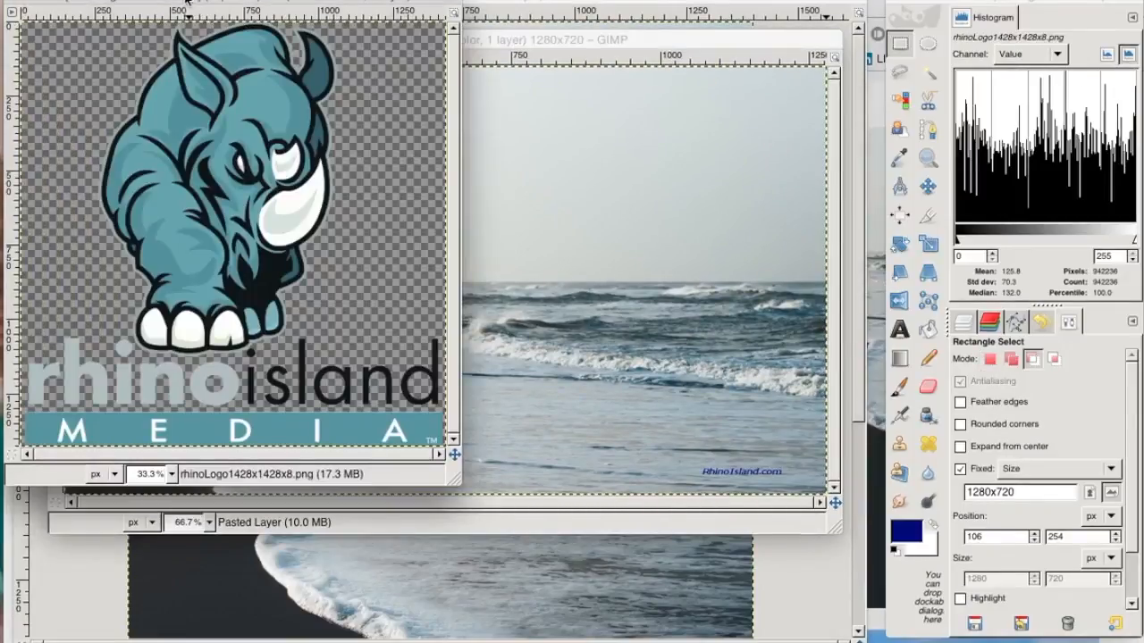
key("ctrl+c")
left_click(577, 102)
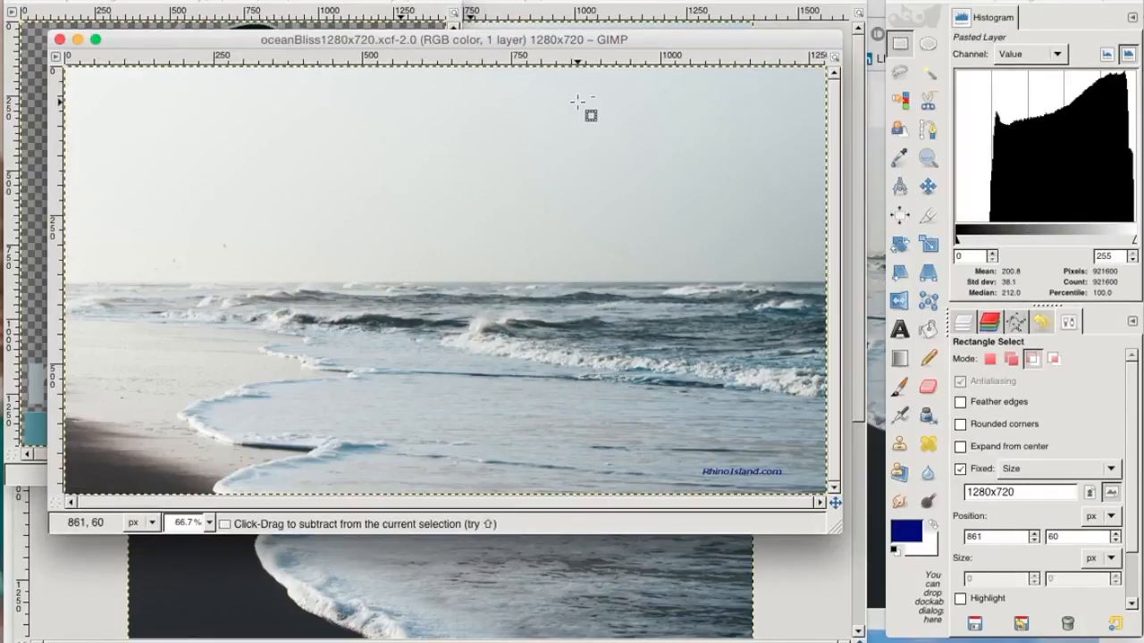
key("ctrl+v")
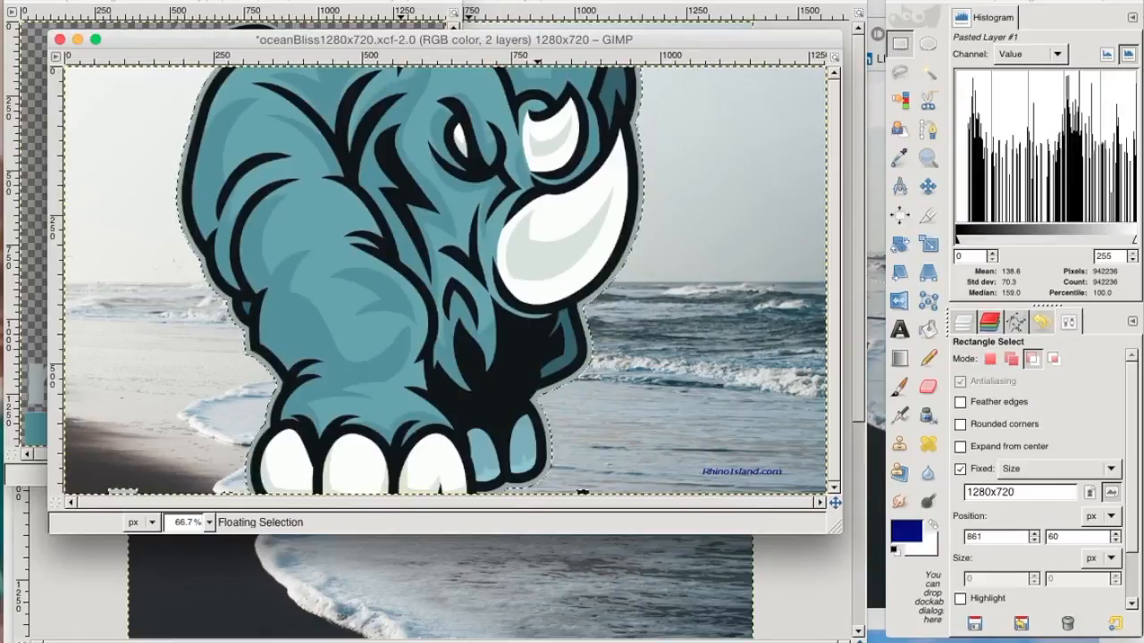
Step: Try scaling the floating rhino logo to 640 x 640 px with Cubic interpolation, and undo the scaling
left_click(335, 2)
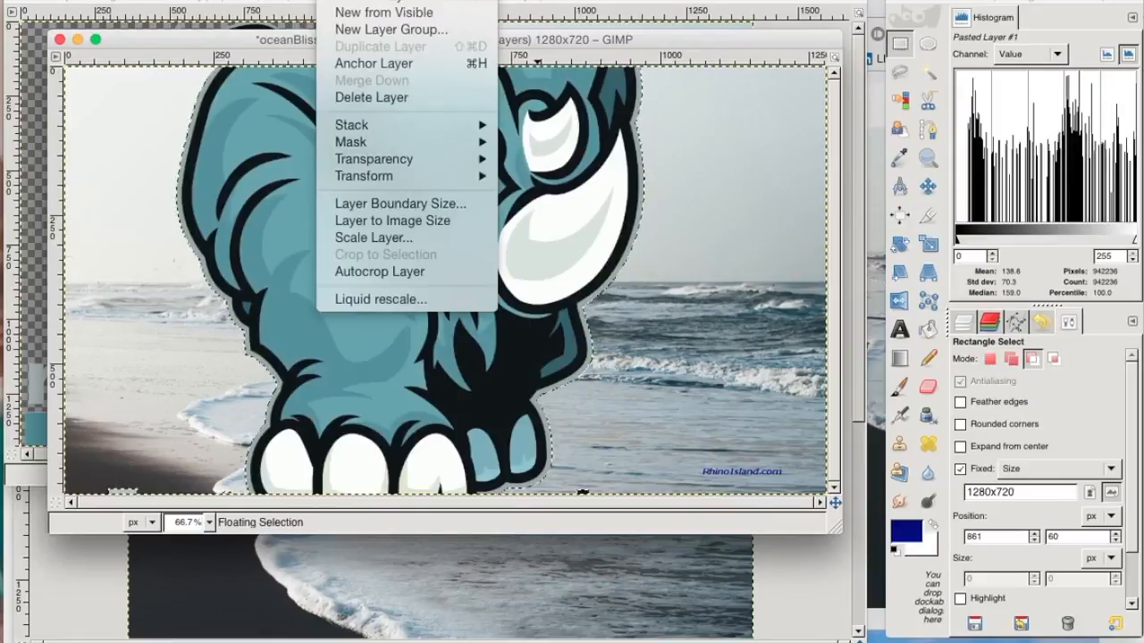
left_click(351, 239)
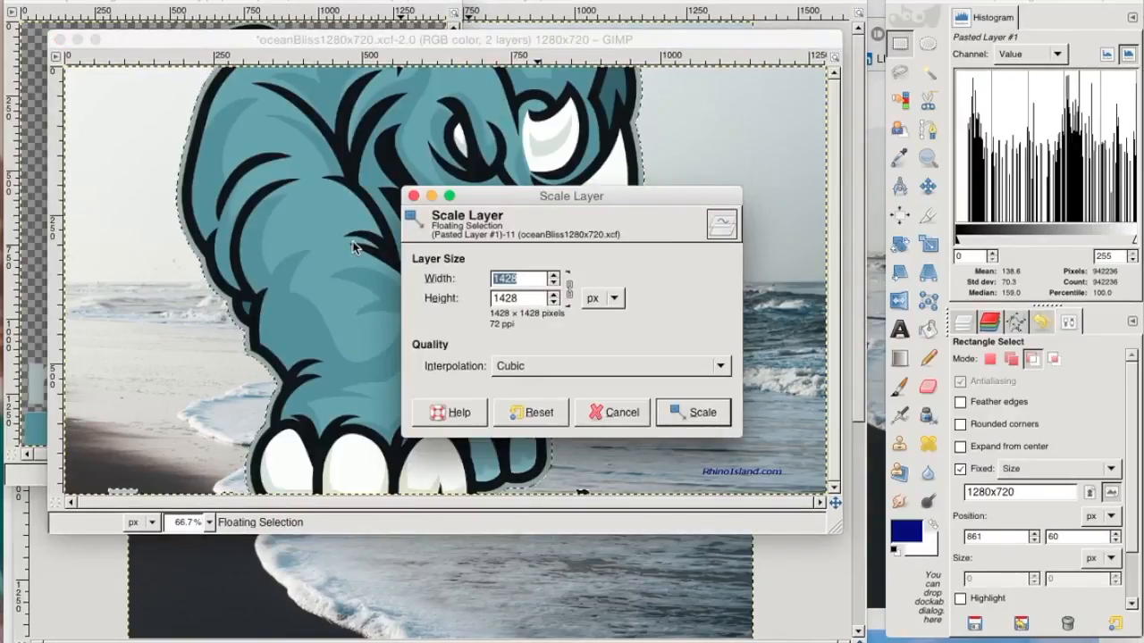
type("640")
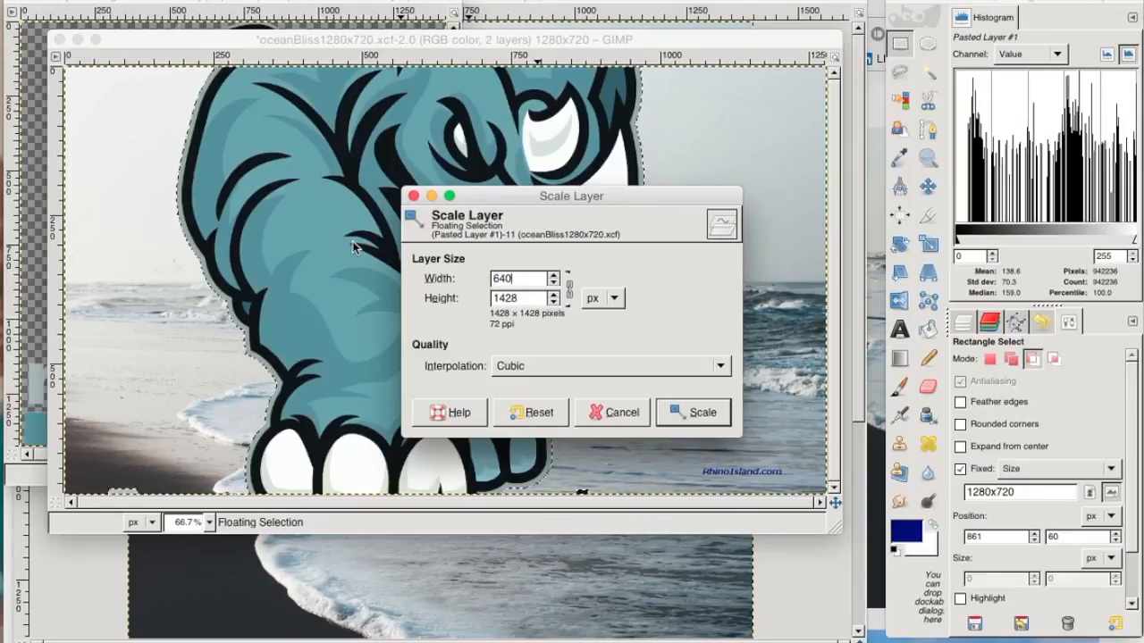
key("Tab")
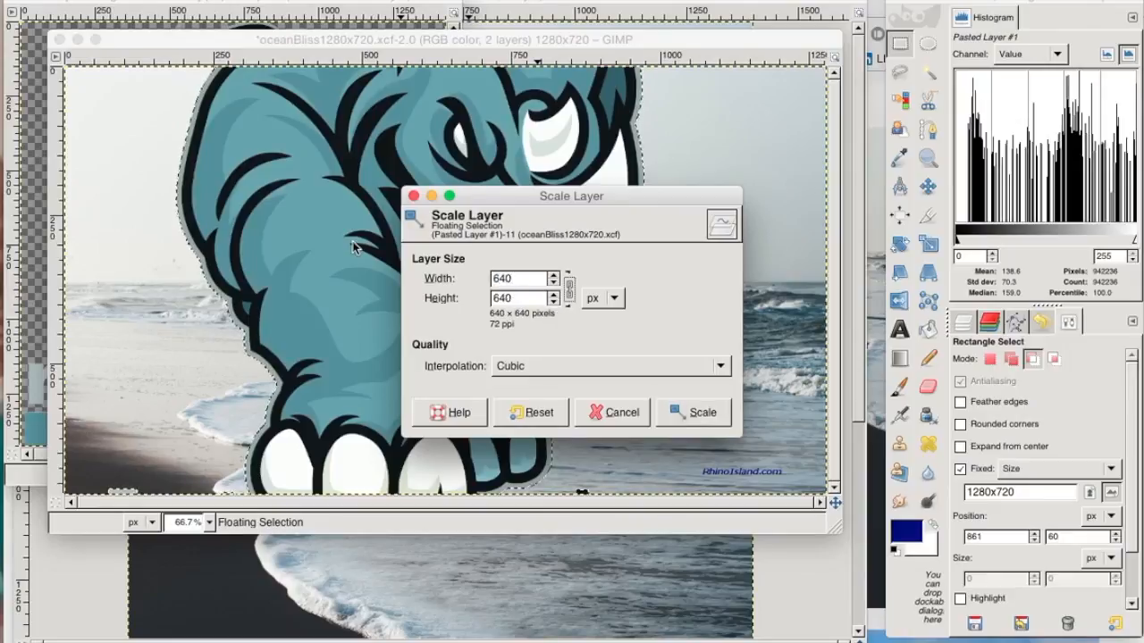
left_click(690, 412)
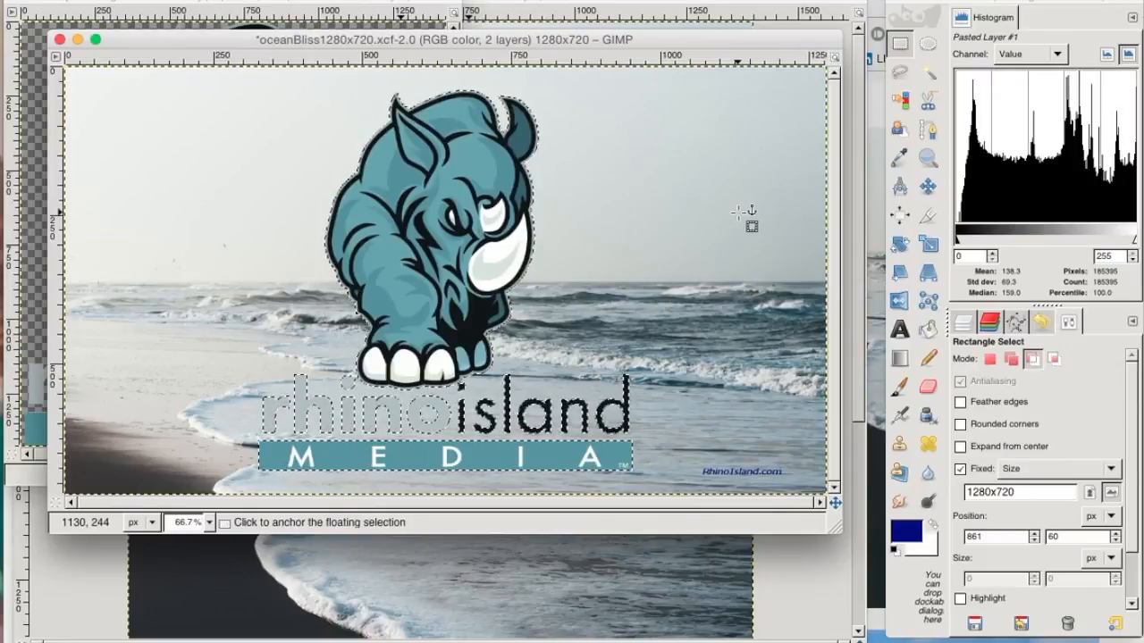
key("ctrl")
key("ctrl+z")
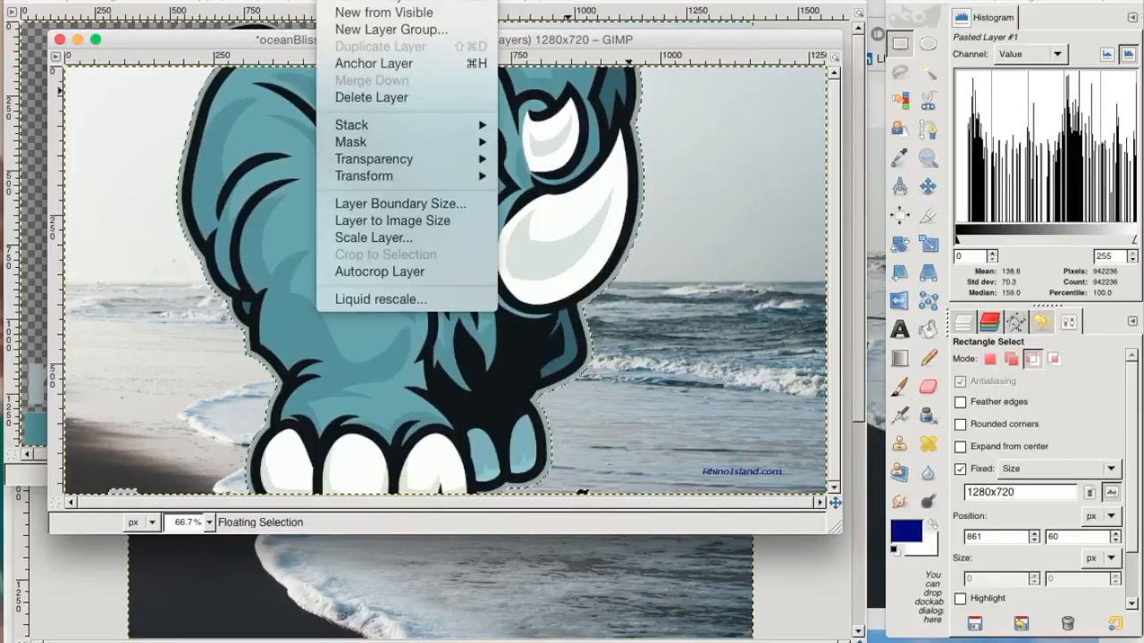
Step: Scale the floating rhino logo to 540 px wide in proportion and anchor it to the photo layer
left_click(358, 238)
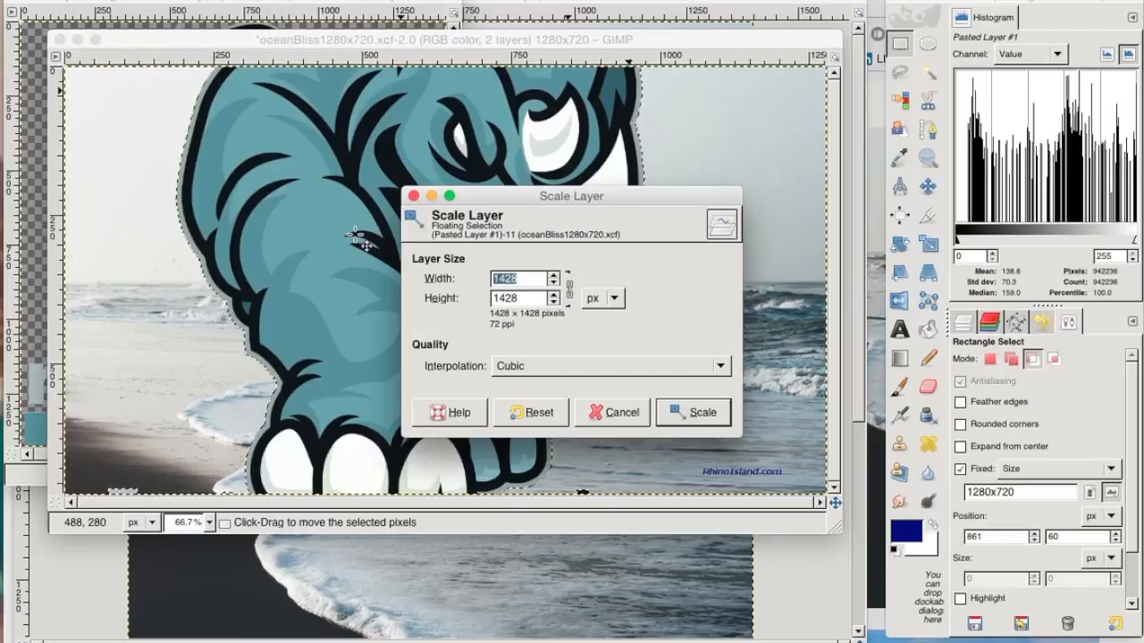
type("540")
key("Tab")
left_click(696, 410)
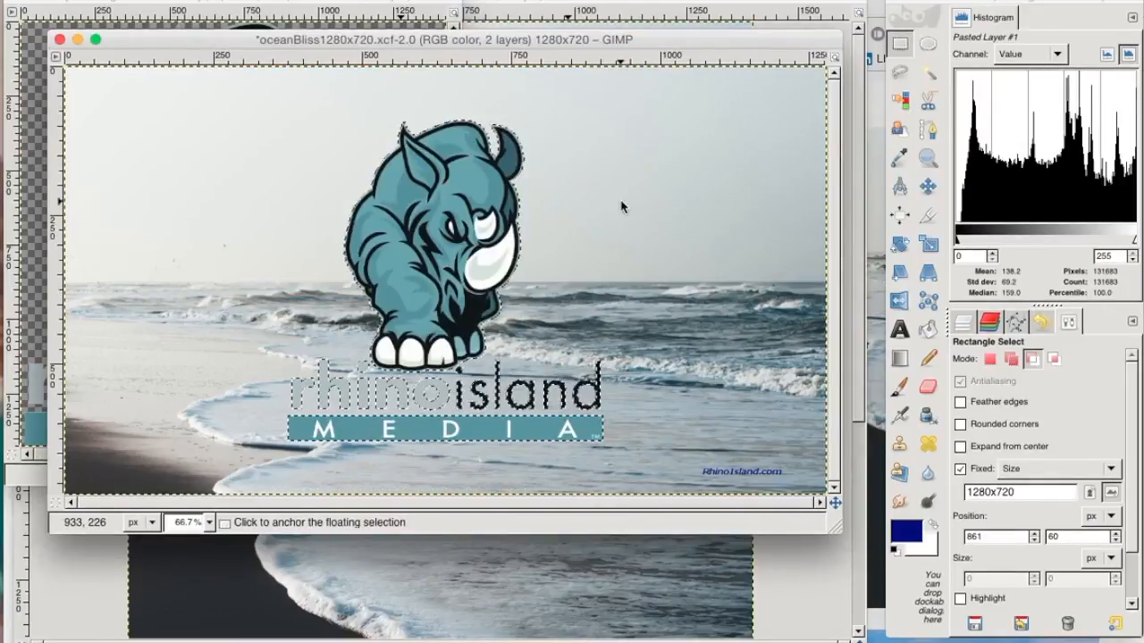
left_click(349, 0)
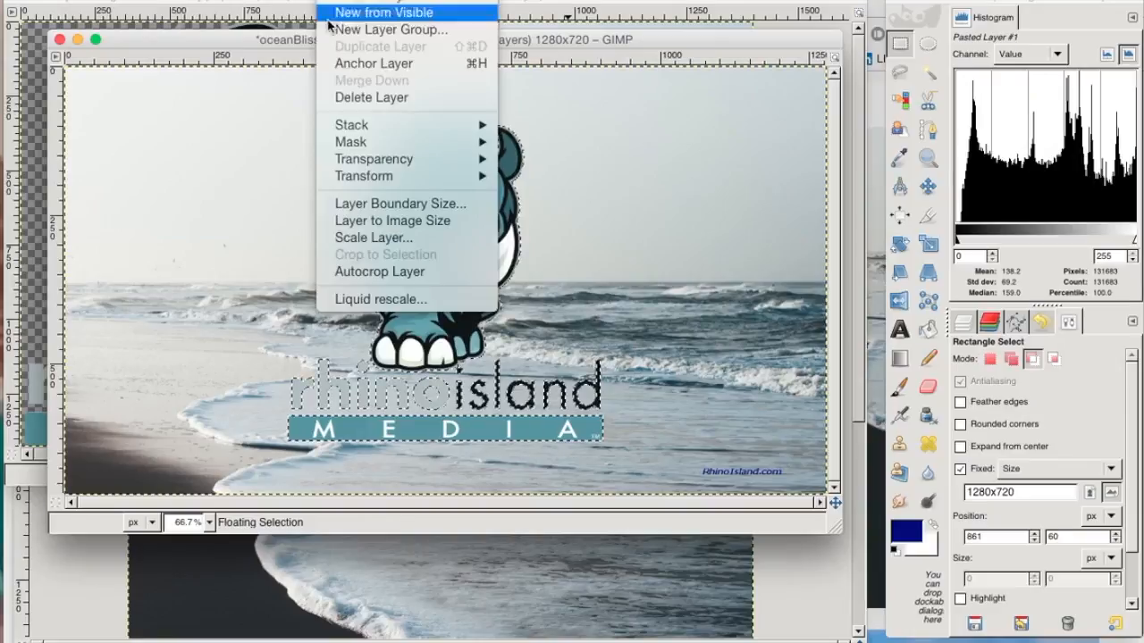
left_click(350, 65)
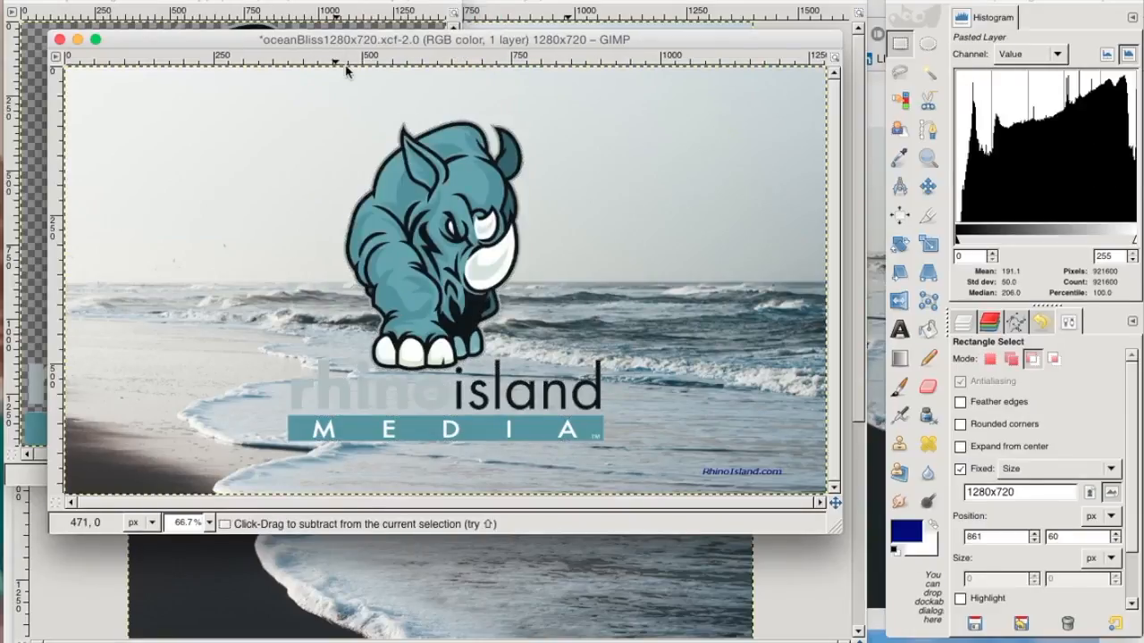
Step: Save the image with the logo as a new file named oceanBliss1280x720a.xcf in the Documents folder
left_click(106, 0)
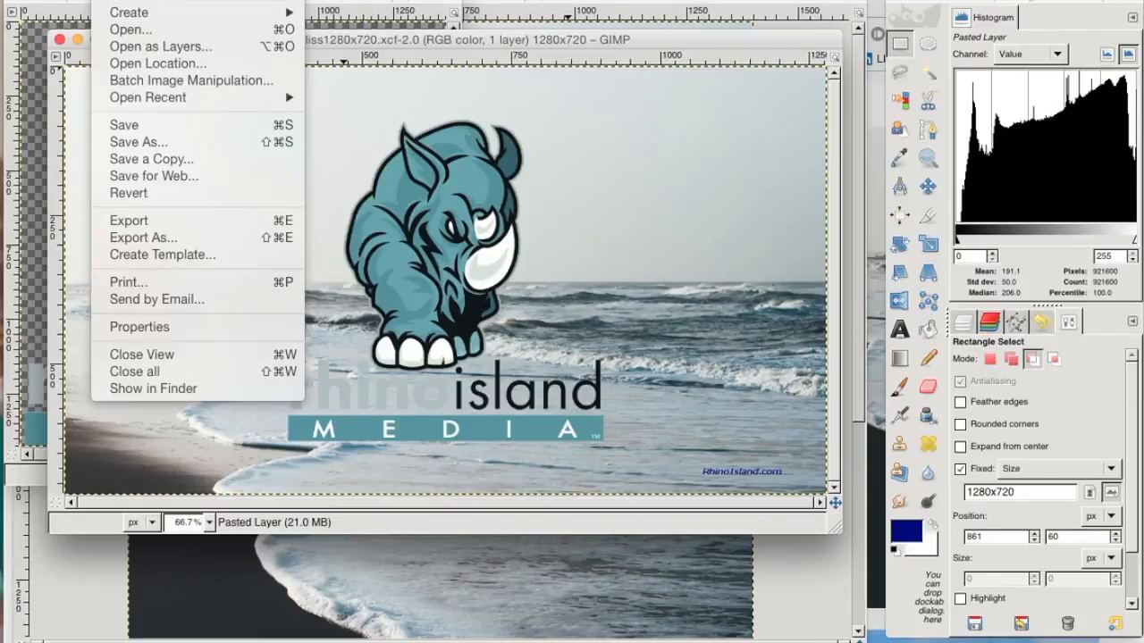
left_click(656, 42)
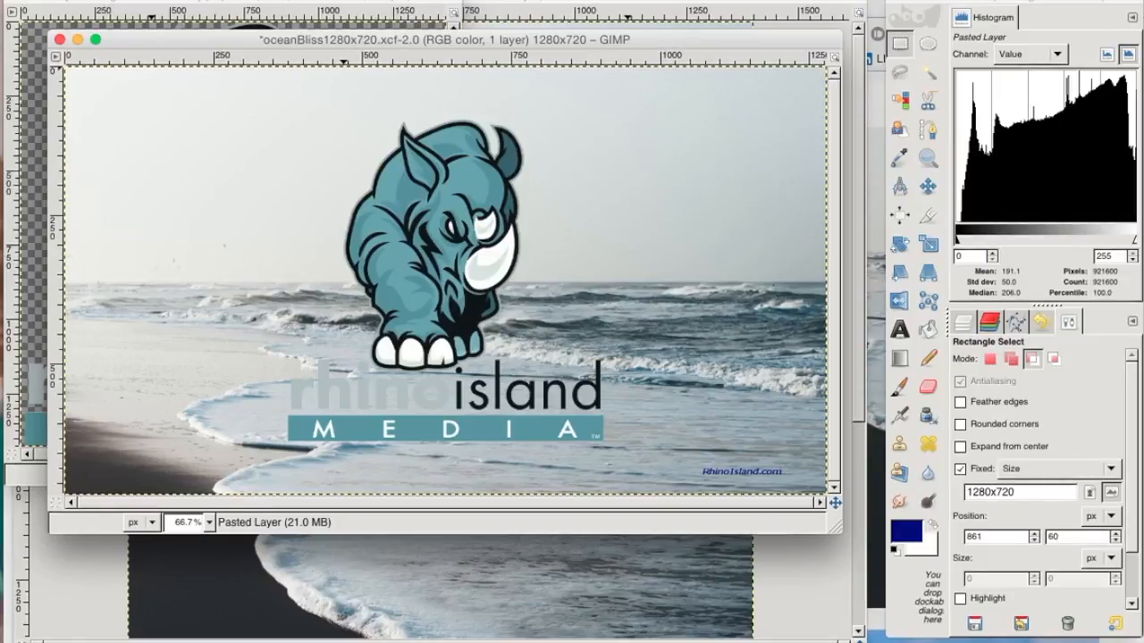
left_click(106, 0)
left_click(139, 143)
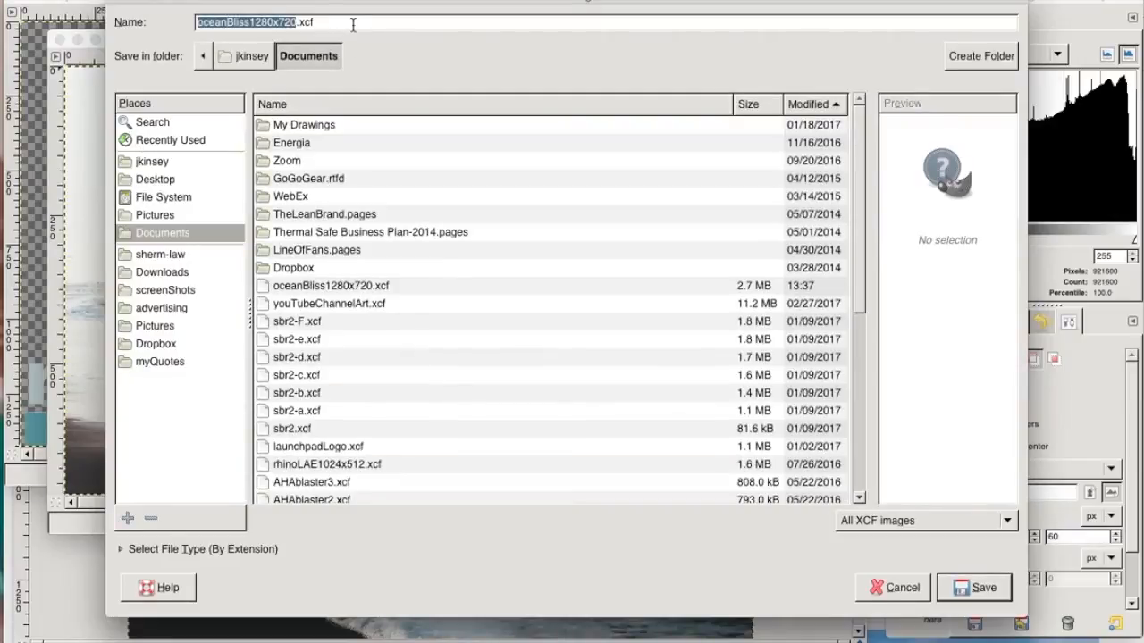
key("Right")
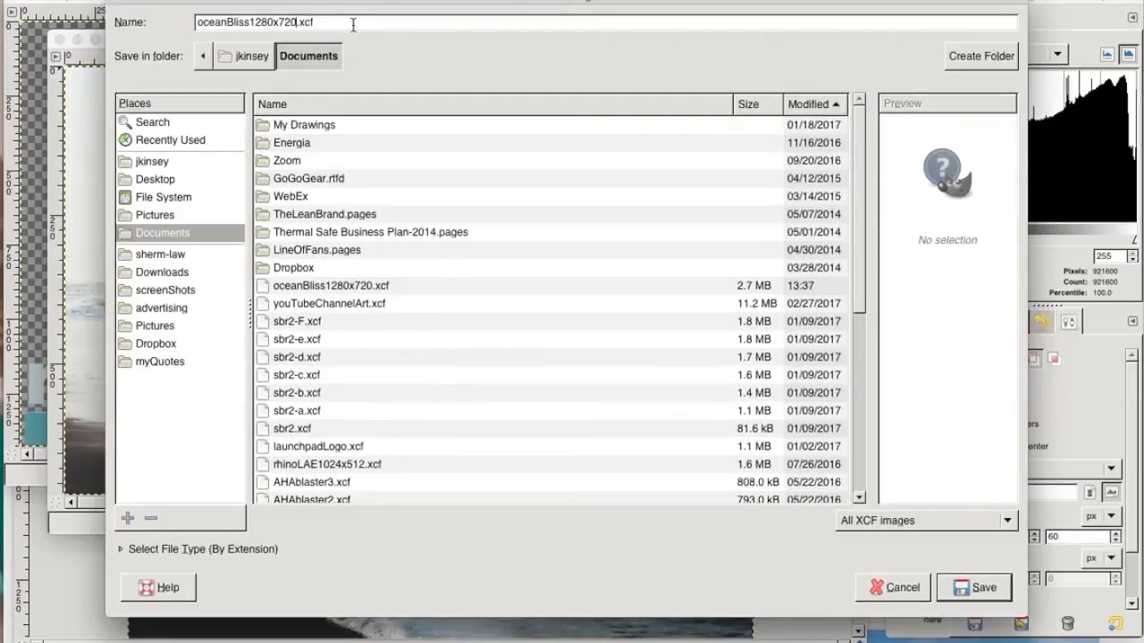
type("a")
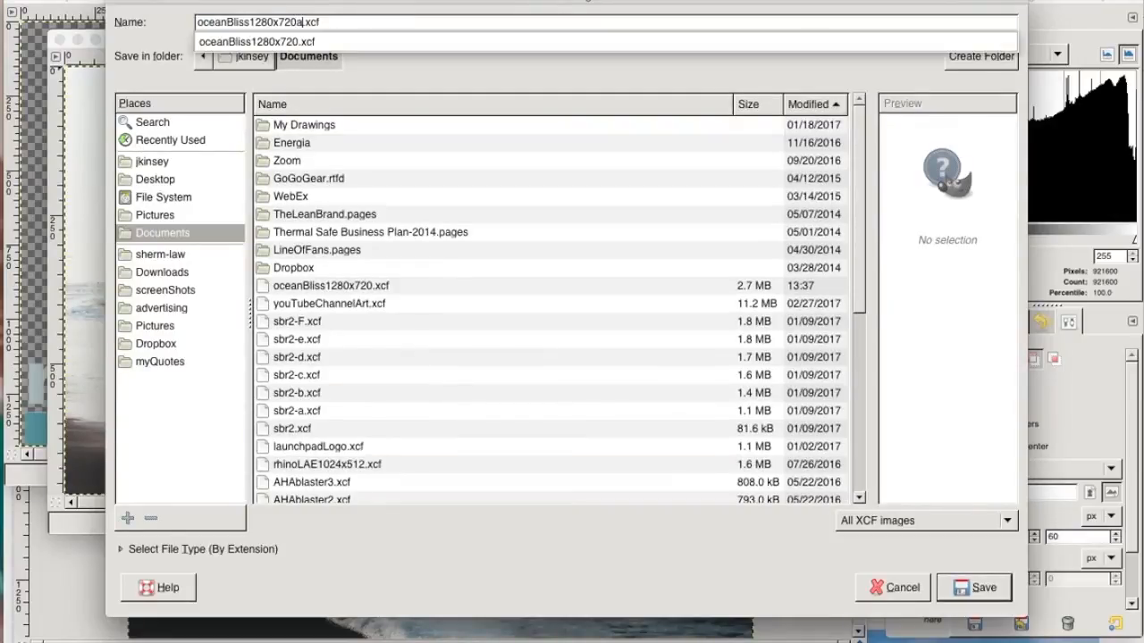
left_click(981, 589)
left_click(981, 590)
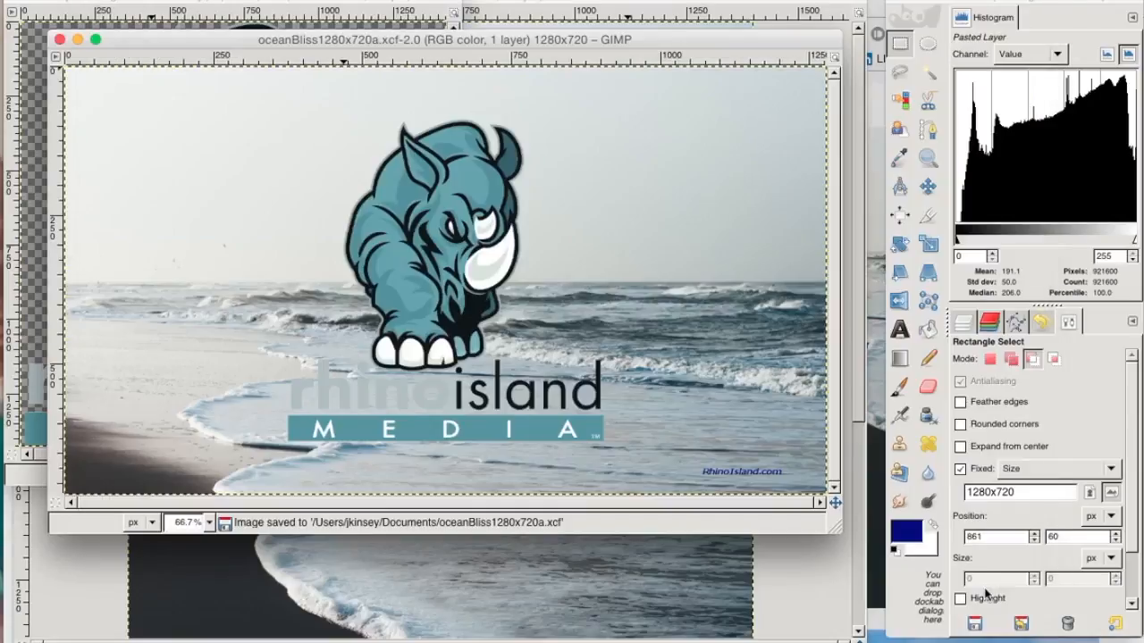
Step: Set up a Save for Web export of the image as JPEG with quality 100
left_click(109, 2)
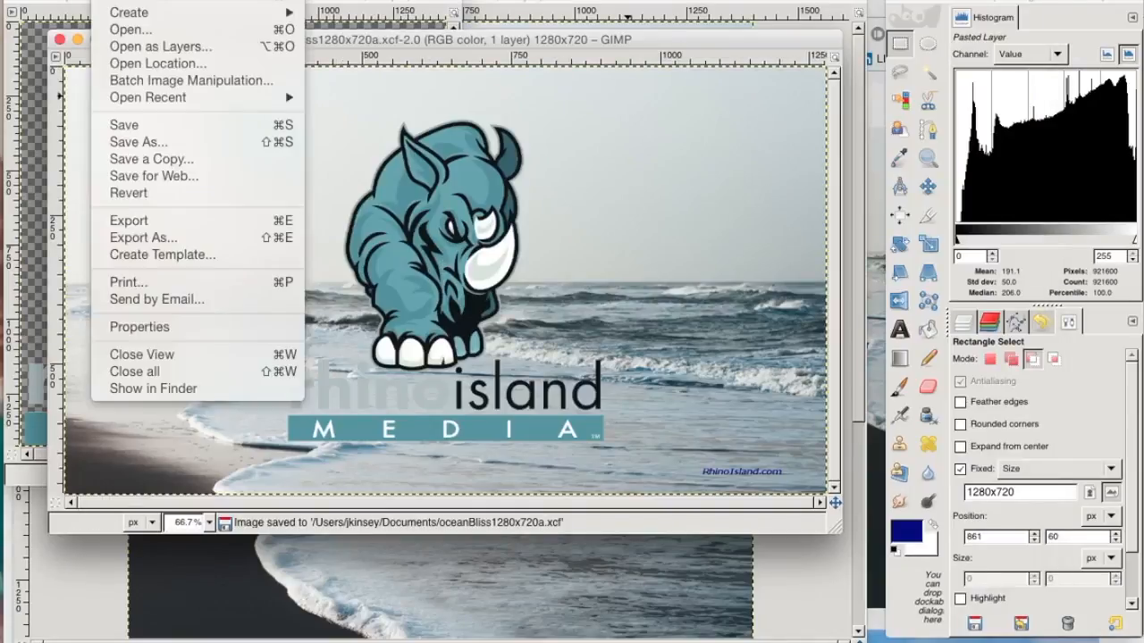
left_click(136, 176)
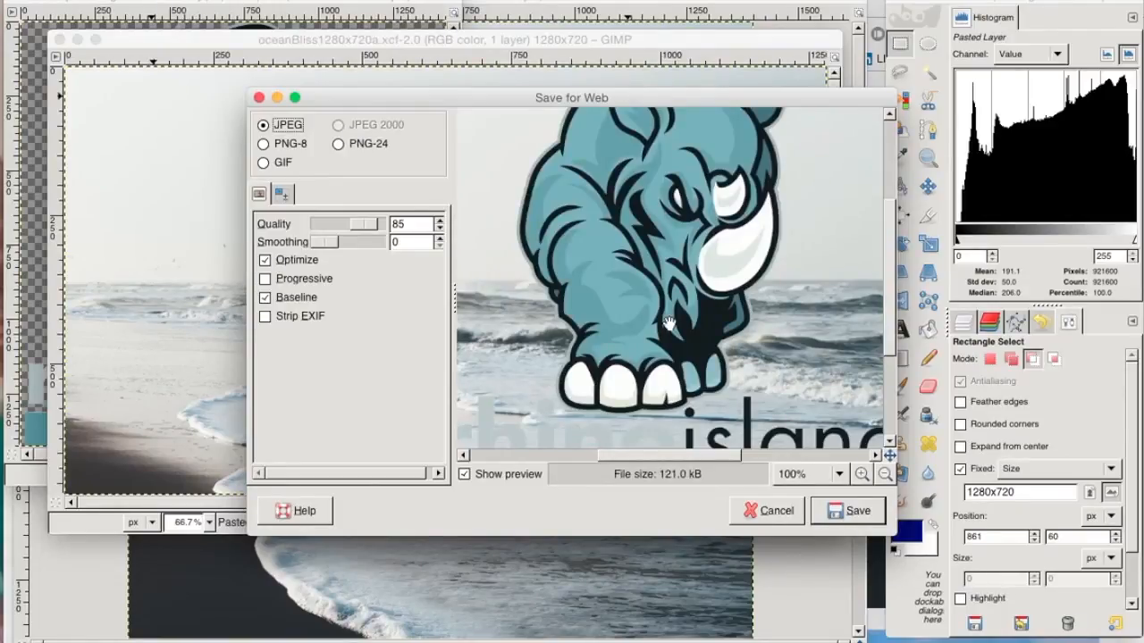
left_click_drag(364, 227, 407, 224)
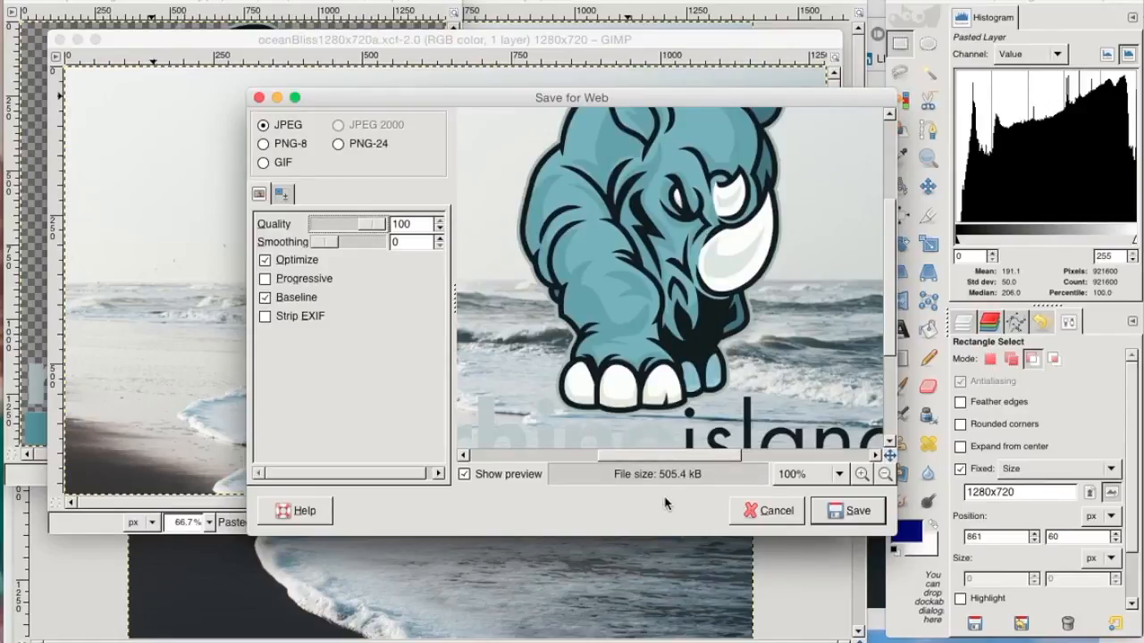
left_click(845, 517)
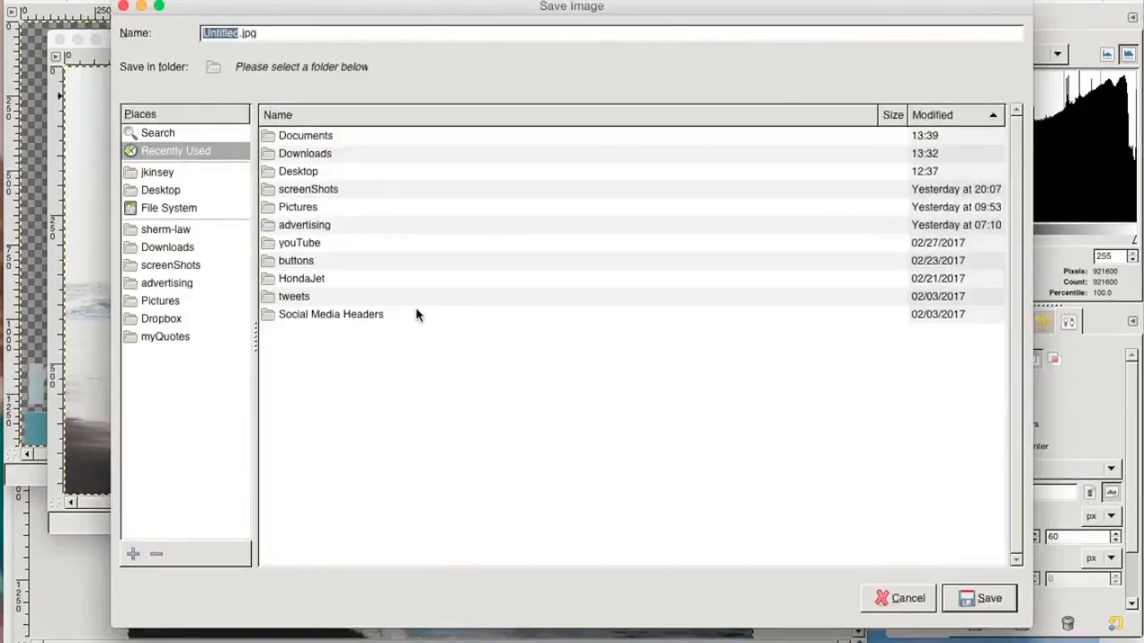
Step: Save the web image as RhinoIslandAdvert1280x720.jpg in the youTube folder inside advertising
left_click(164, 284)
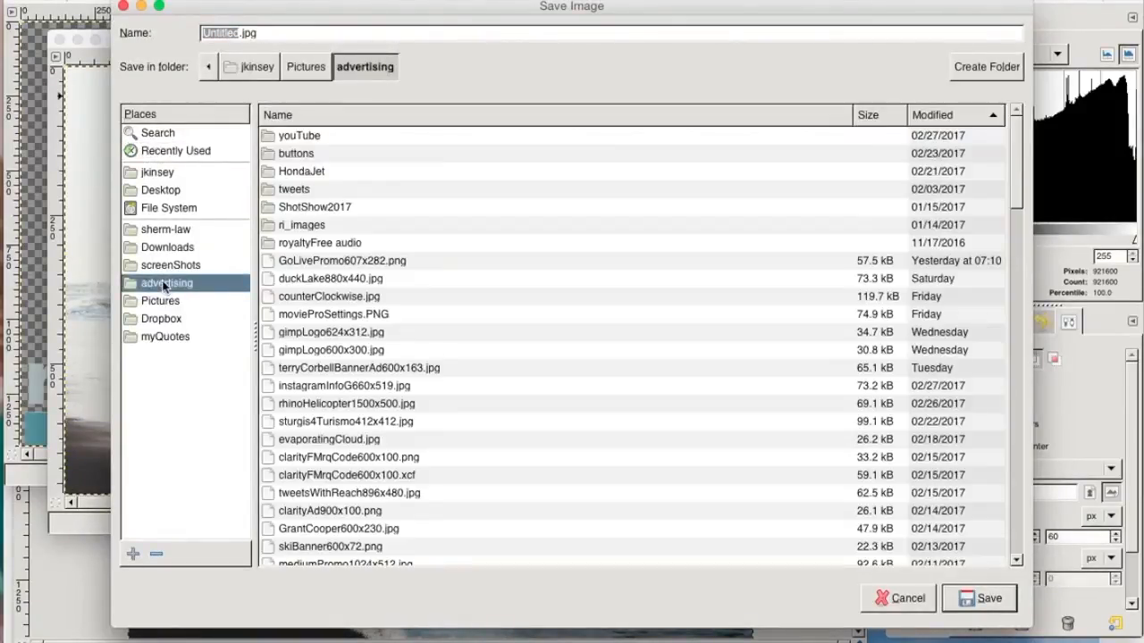
double_click(289, 137)
double_click(223, 32)
type("RhinoIslandAdvert1280x720")
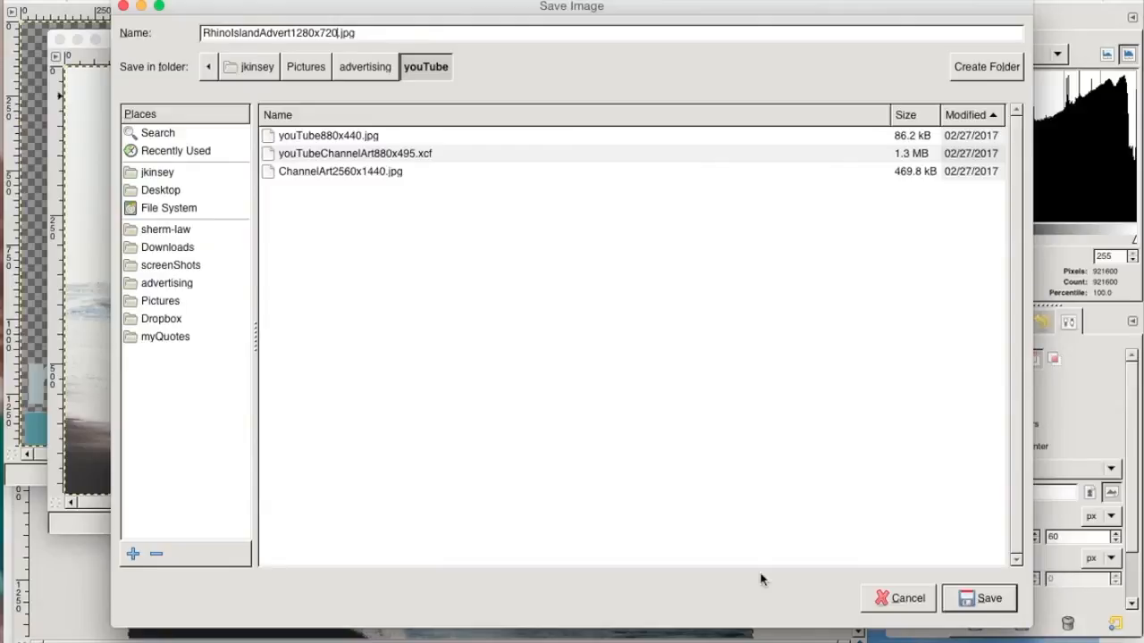
left_click(987, 600)
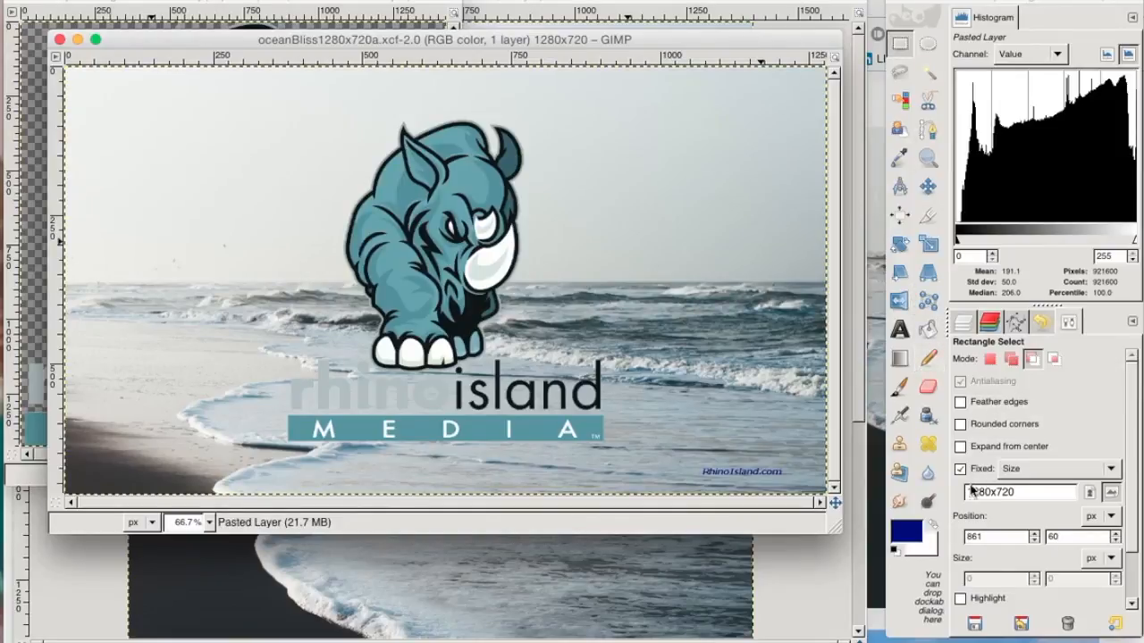
Step: Fix the Rectangle Select aspect ratio at 2:1 and draw a selection of about 1167 x 584 px around the rhino logo
left_click(1037, 470)
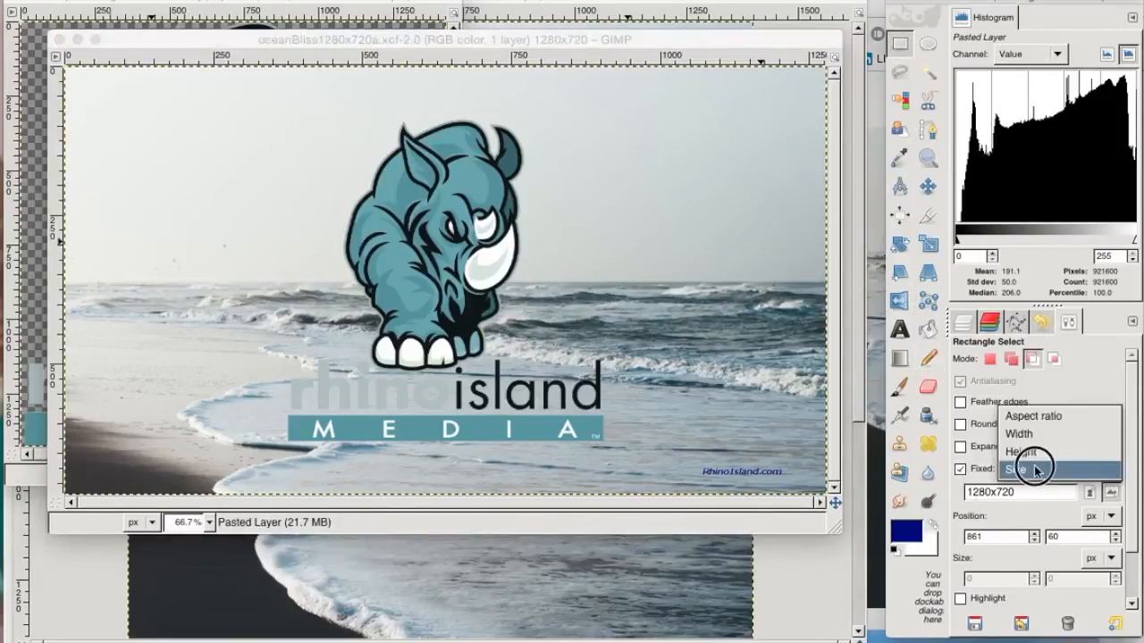
left_click(1026, 412)
left_click(1017, 492)
type("2:1")
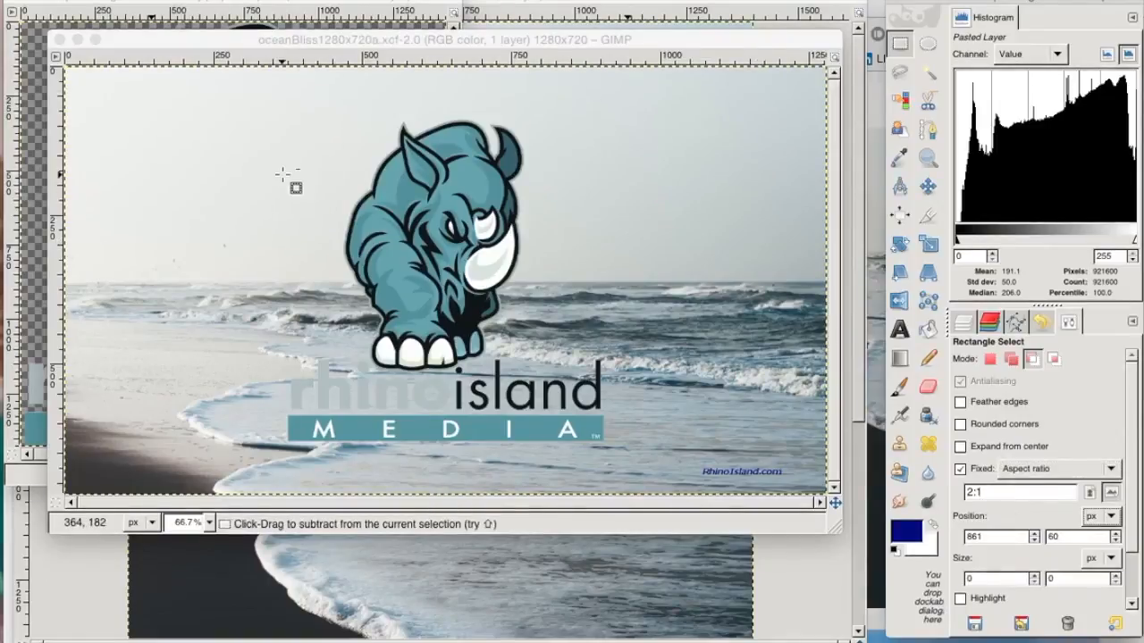
left_click_drag(207, 90, 672, 444)
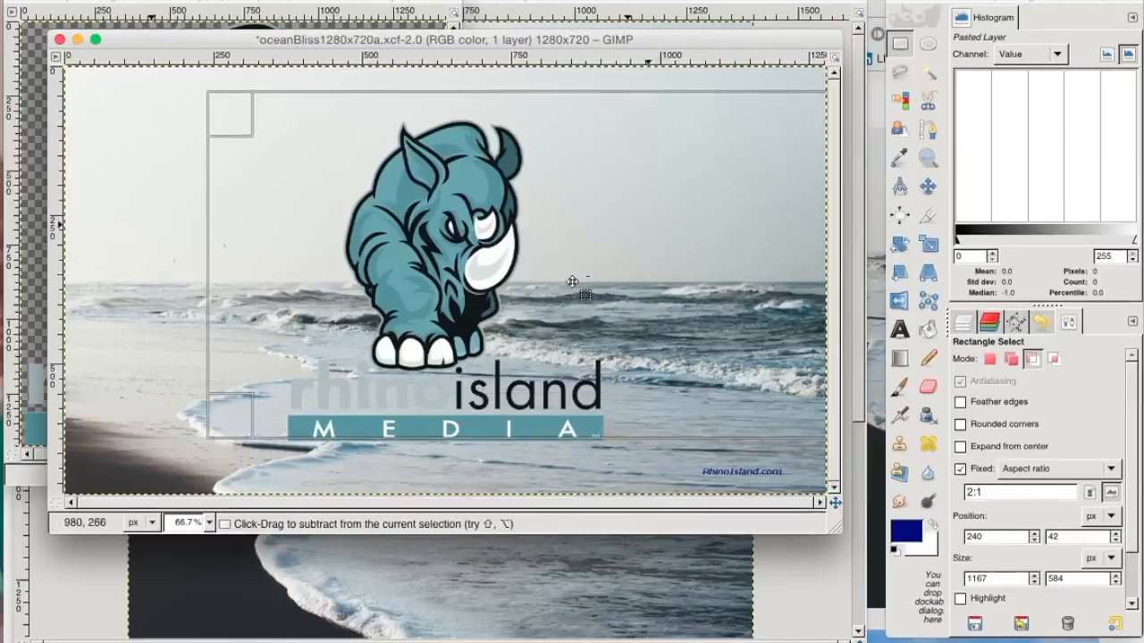
Step: Move the 2:1 selection over the image, enlarge it to about 1233 x 616 px and place it at about 22, 44
left_click_drag(631, 231, 552, 279)
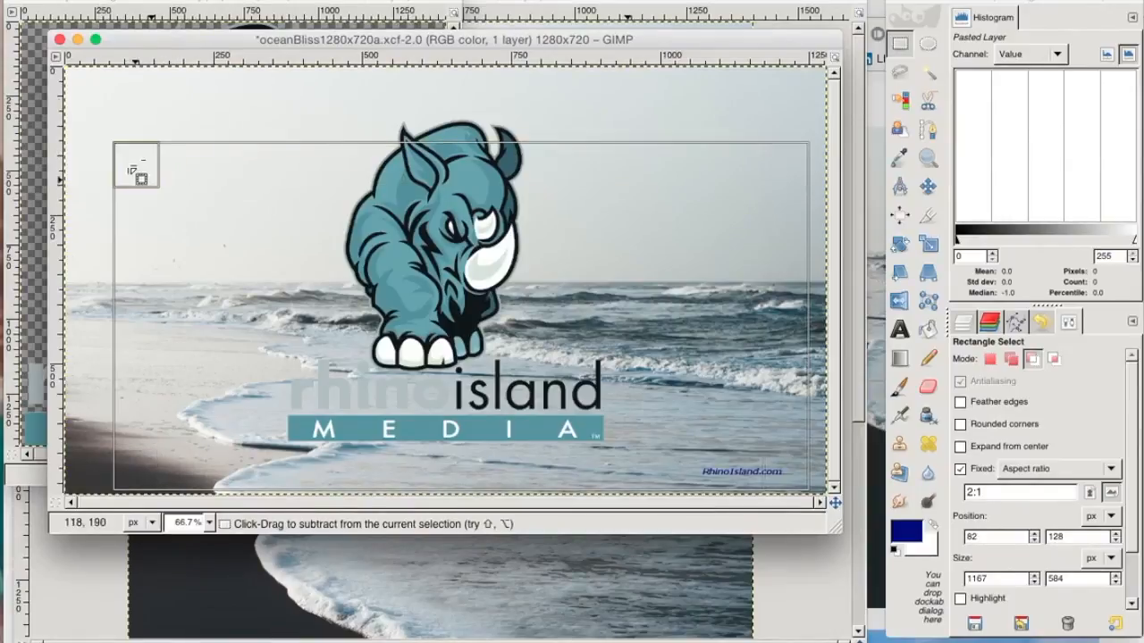
key("super+s")
left_click_drag(128, 162, 113, 144)
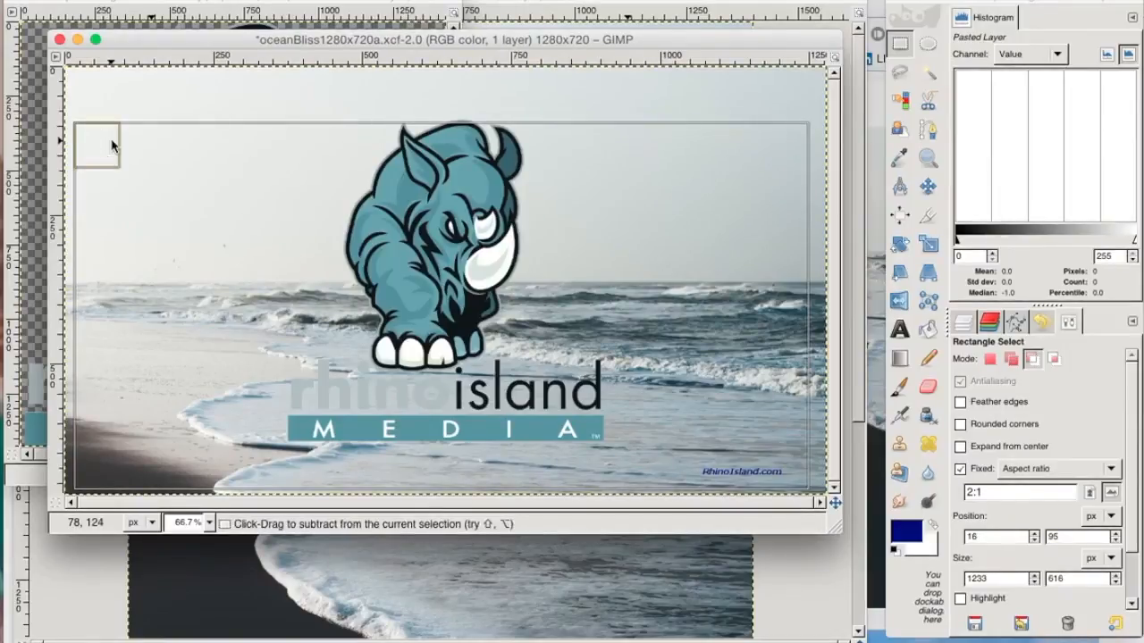
left_click_drag(226, 210, 231, 187)
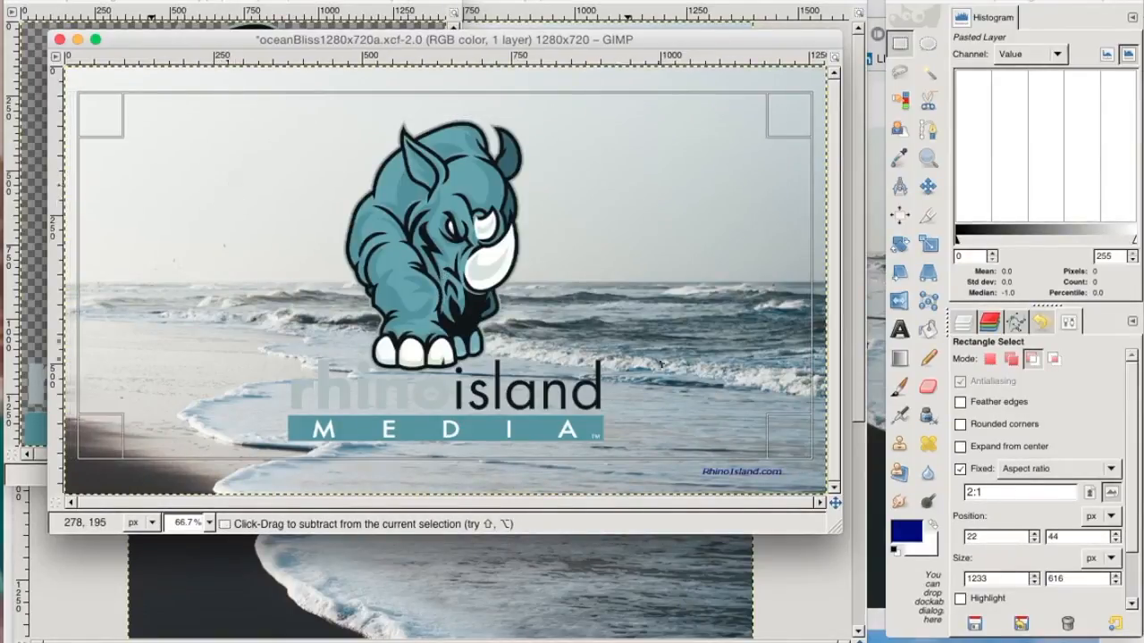
Step: Shrink the 2:1 selection to about 1134 x 567 px at about 47, 65, and discard it
left_click_drag(789, 433, 779, 425)
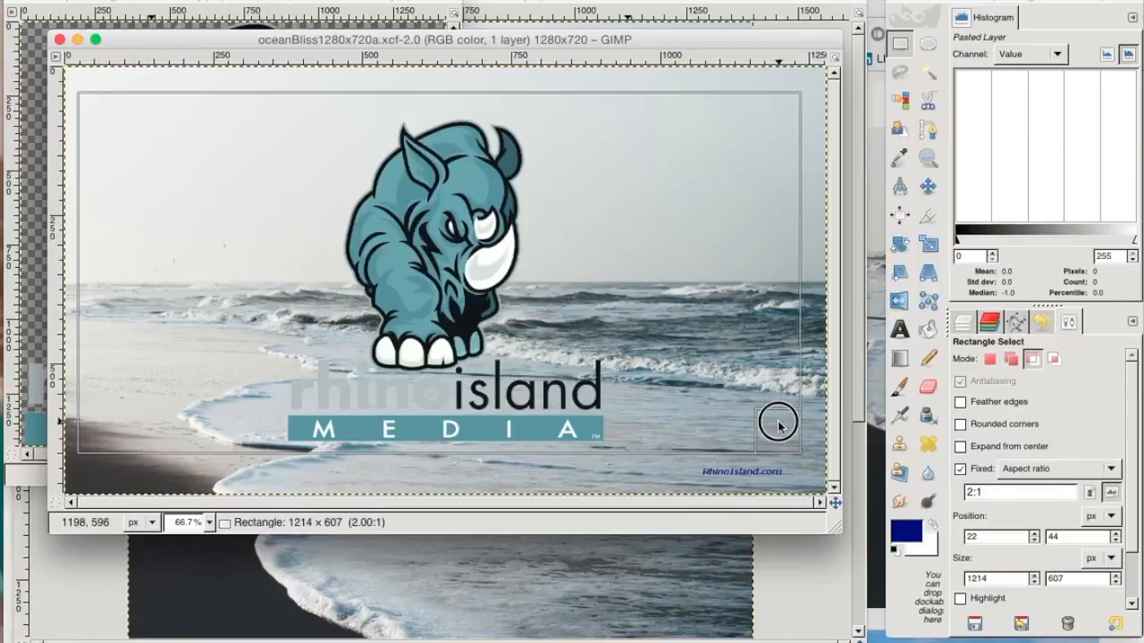
left_click_drag(779, 426, 736, 391)
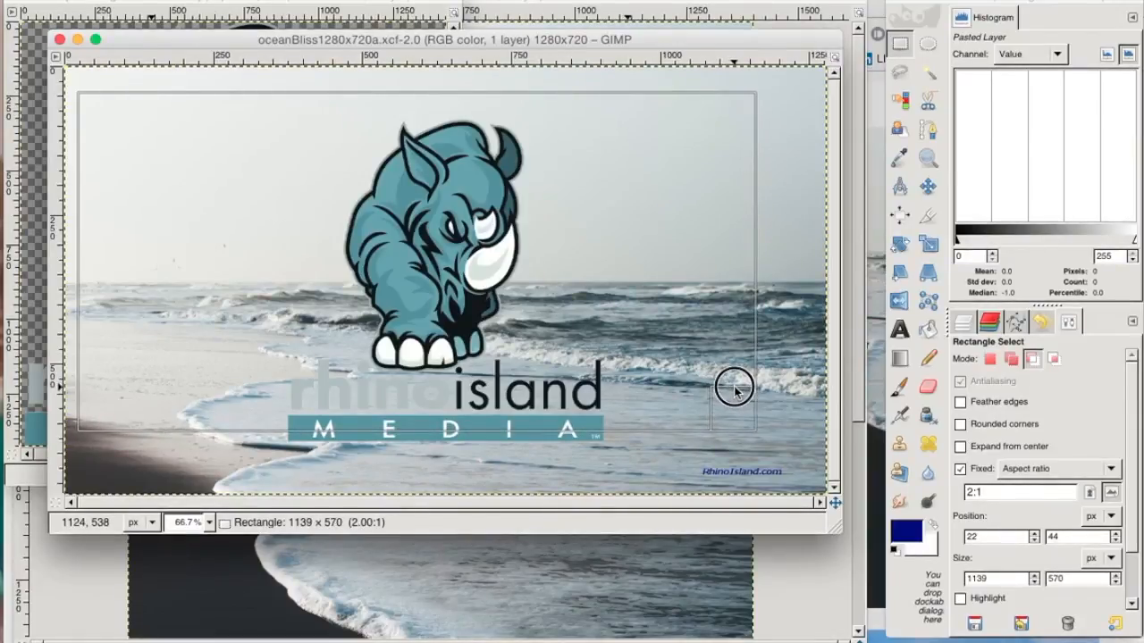
left_click_drag(735, 390, 731, 390)
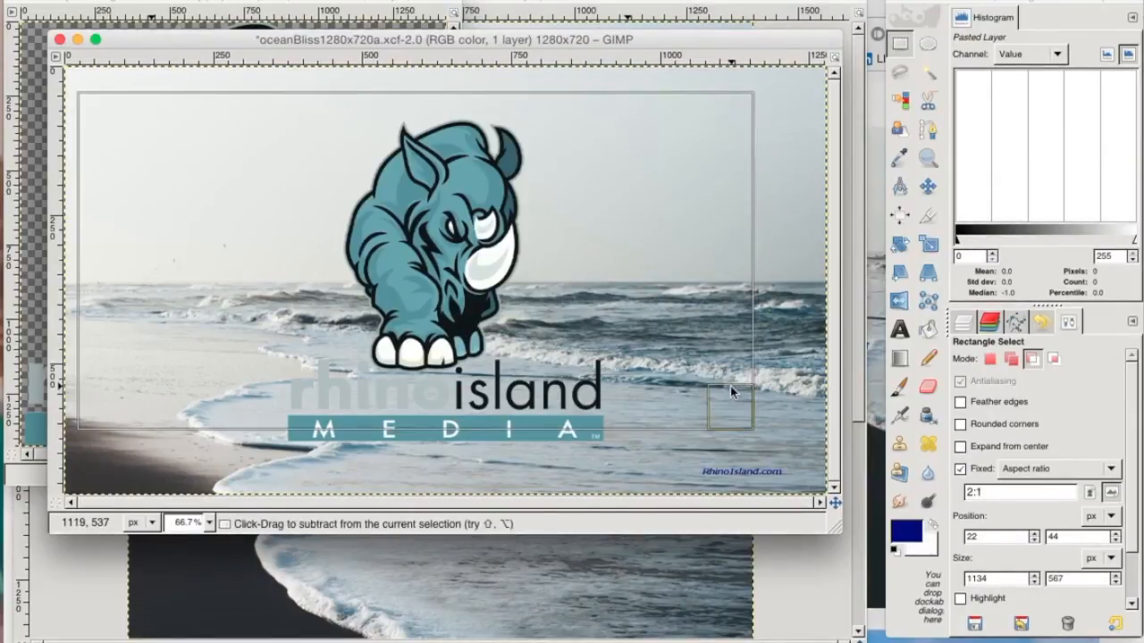
mouse_move(656, 324)
left_mouse_down()
mouse_move(689, 328)
mouse_move(696, 340)
mouse_move(684, 324)
mouse_move(718, 327)
mouse_move(673, 342)
mouse_move(725, 325)
mouse_move(706, 348)
mouse_move(634, 349)
mouse_move(671, 375)
mouse_move(659, 330)
mouse_move(663, 338)
left_mouse_up()
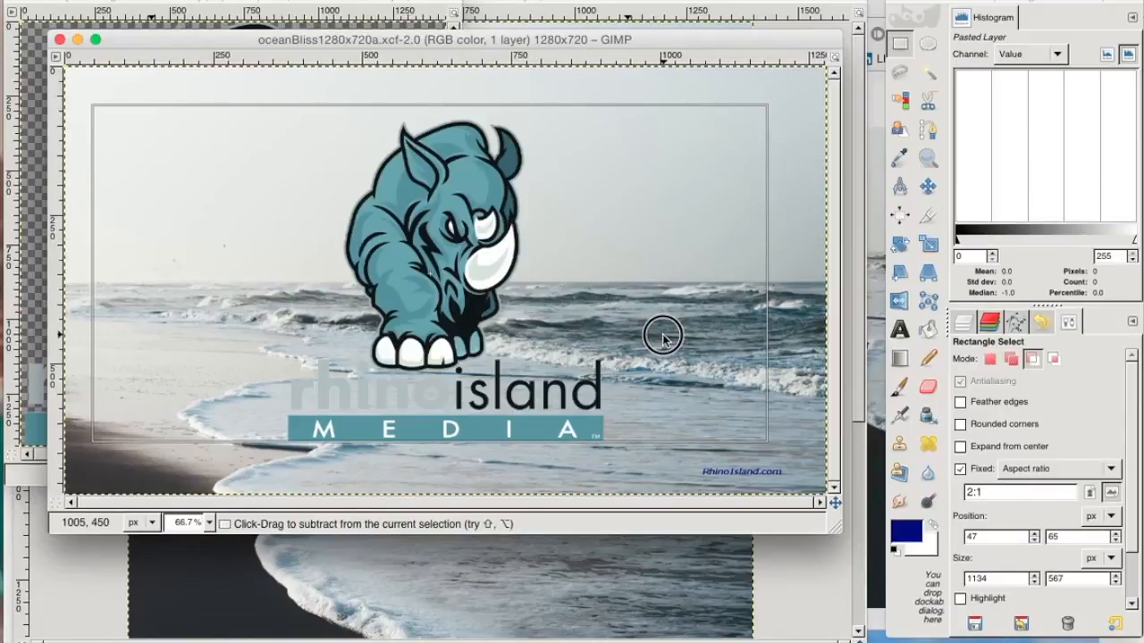
left_click_drag(662, 337, 662, 335)
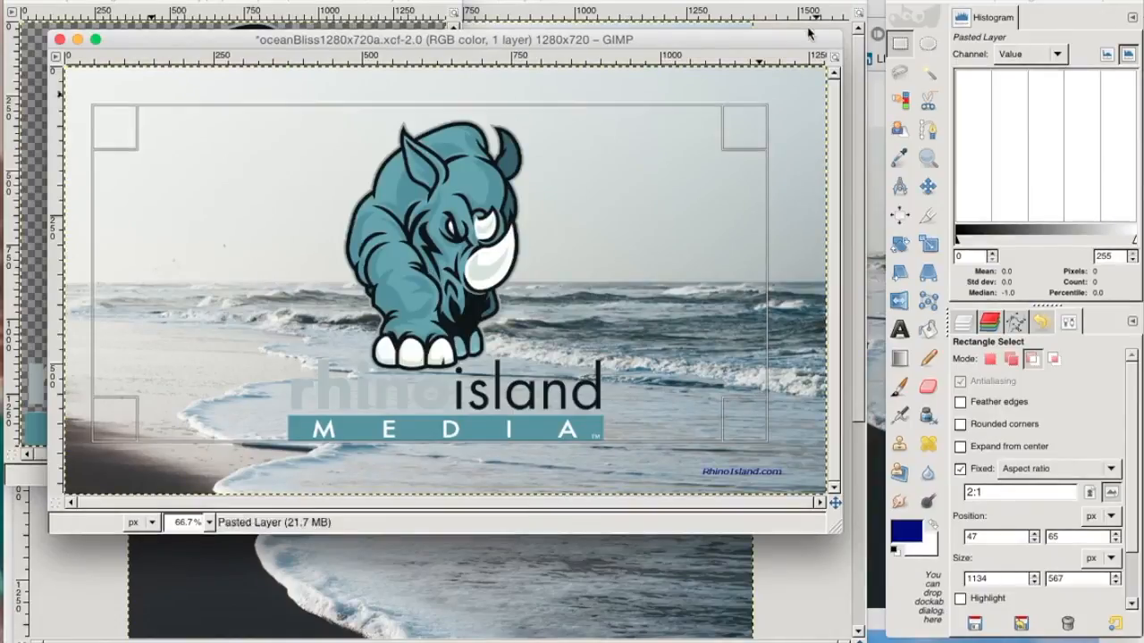
key("Escape")
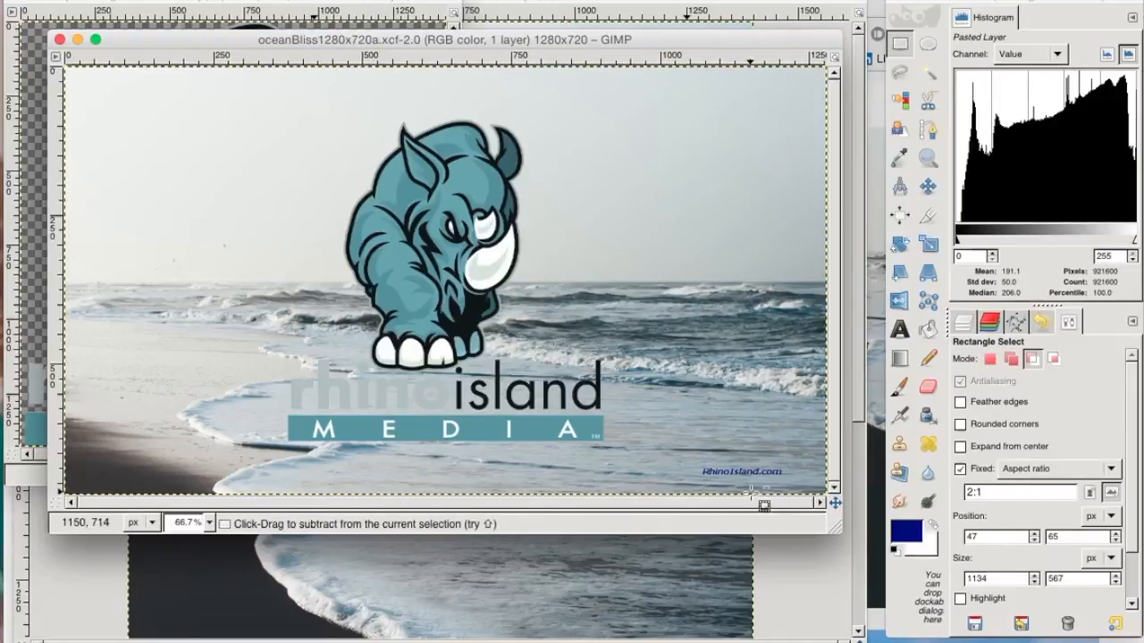
Step: Close the advert, rhino logo and imported ocean photo images, discarding the photo's unsaved changes
left_click(60, 39)
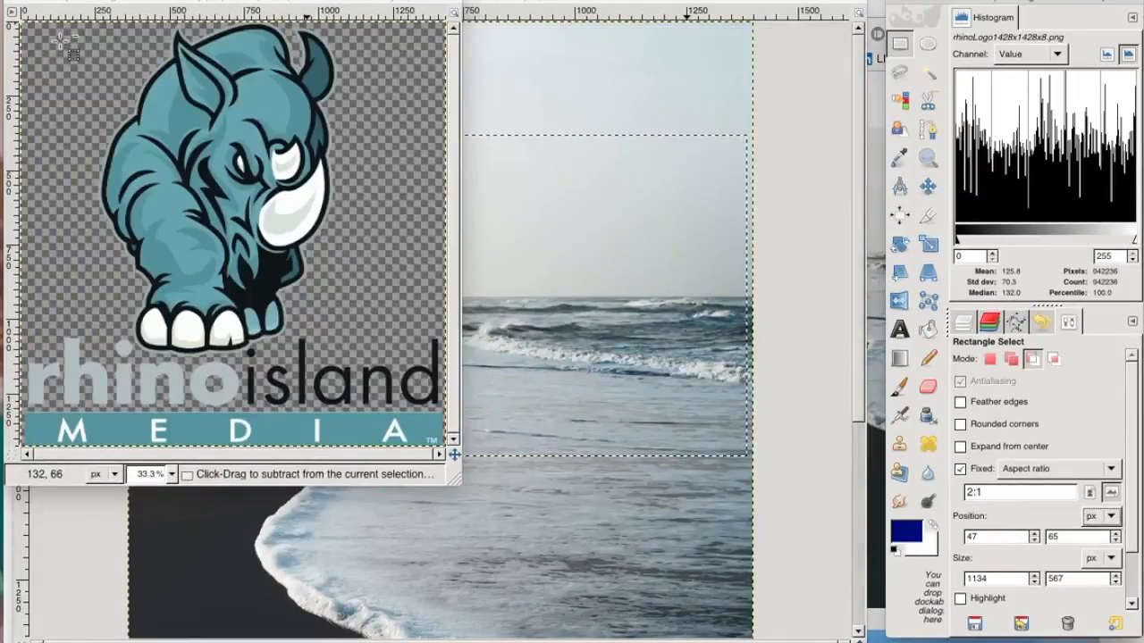
left_click(16, 4)
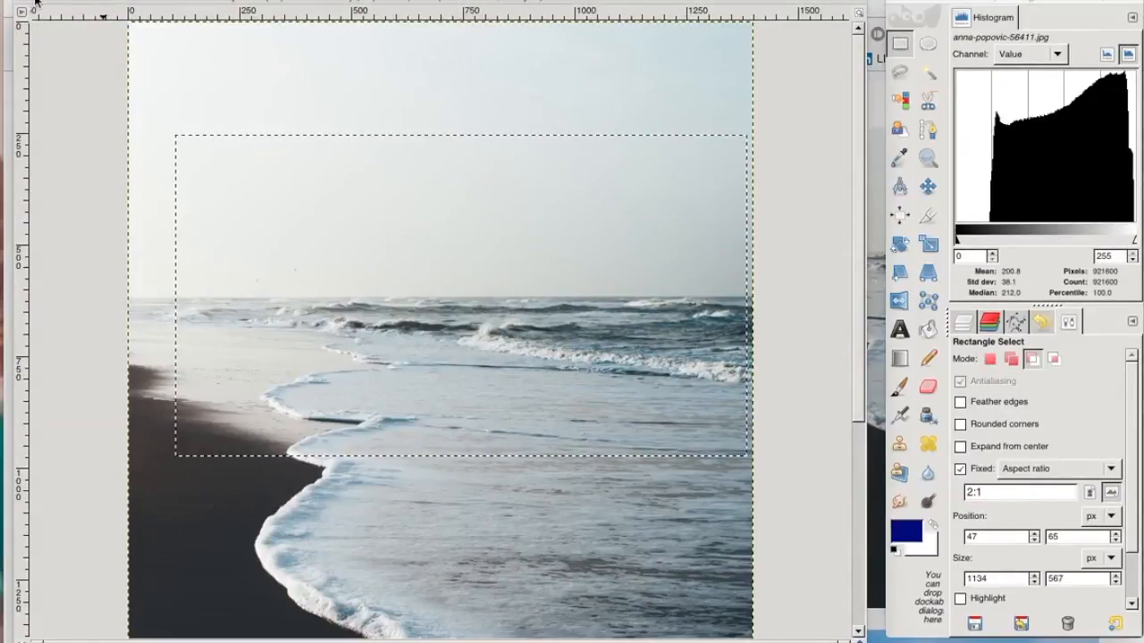
left_click(29, 3)
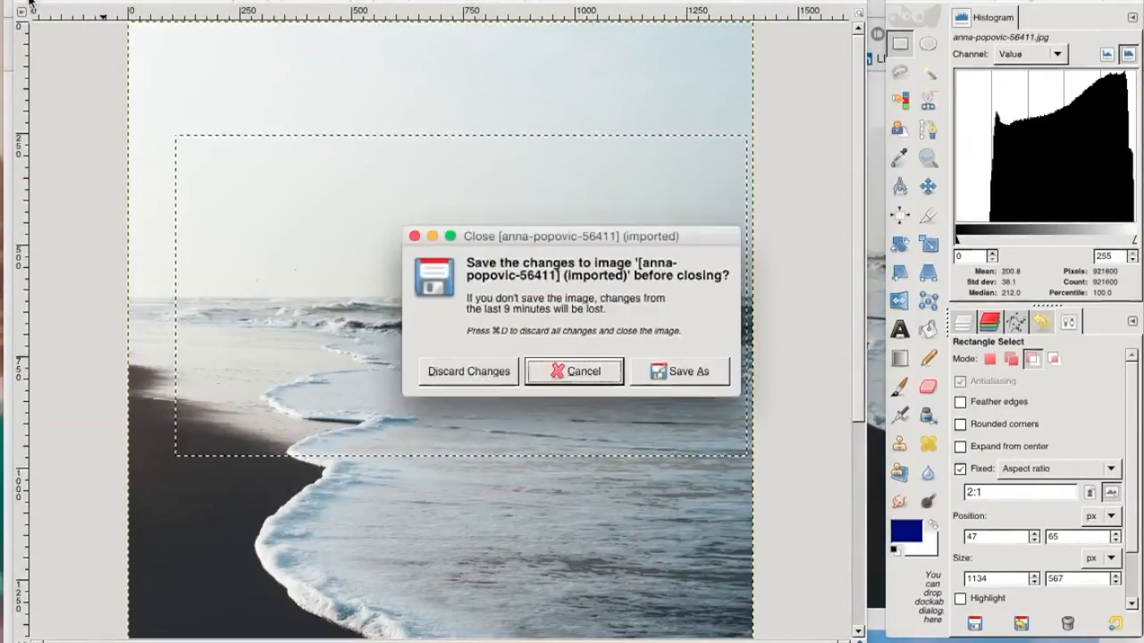
left_click(471, 370)
Step: Reopen oceanBliss1280x720a.xcf from the recently used images
left_click(112, 1)
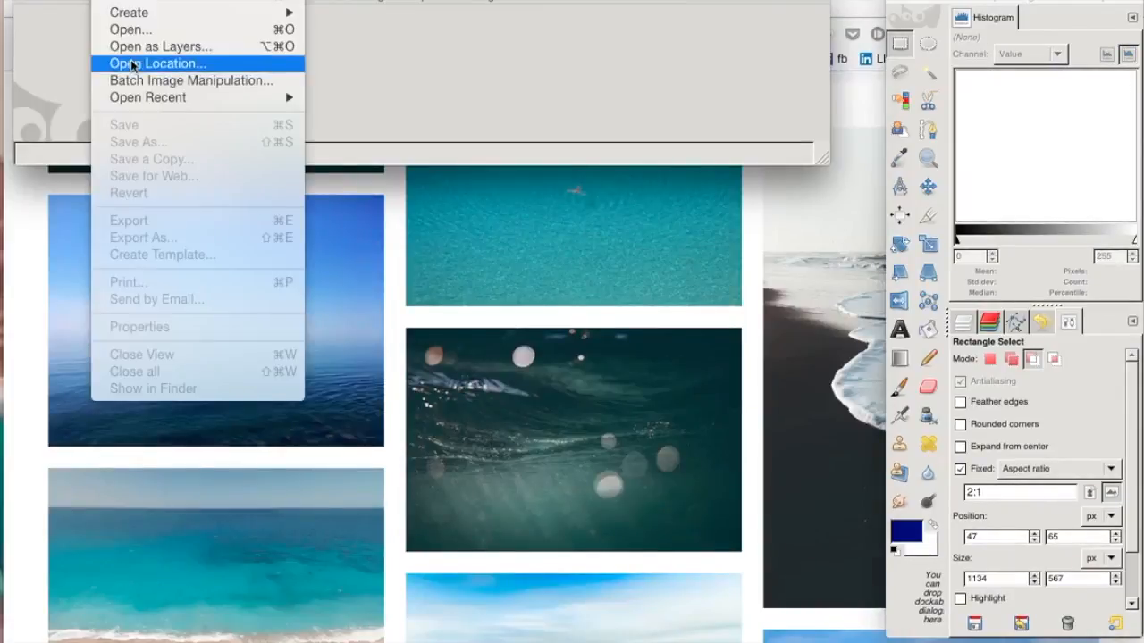
mouse_move(154, 99)
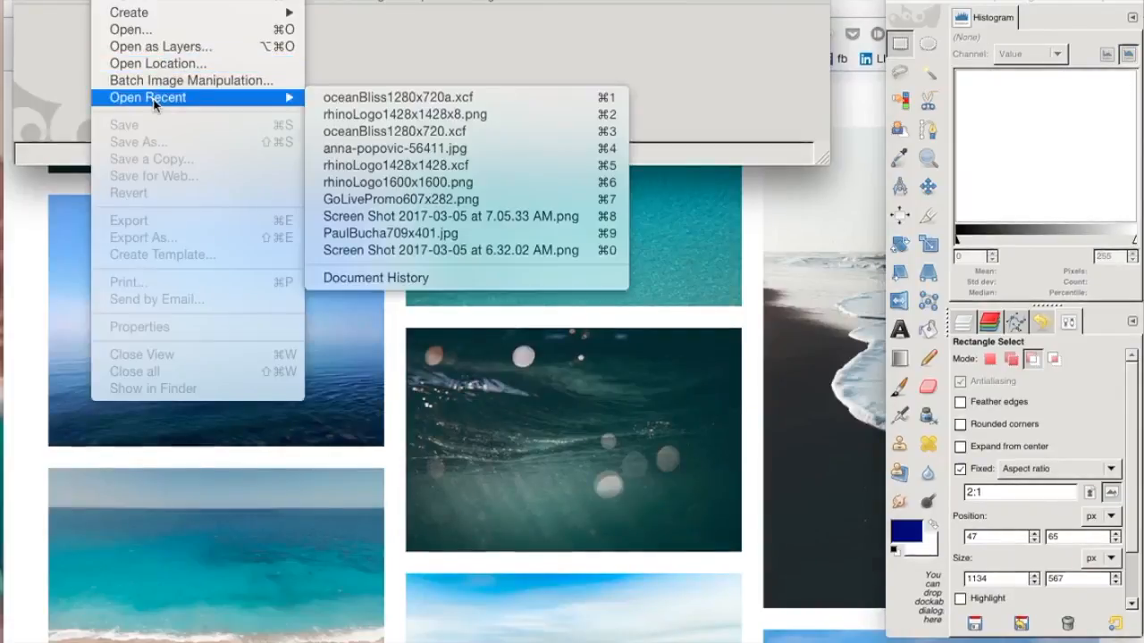
left_click(426, 98)
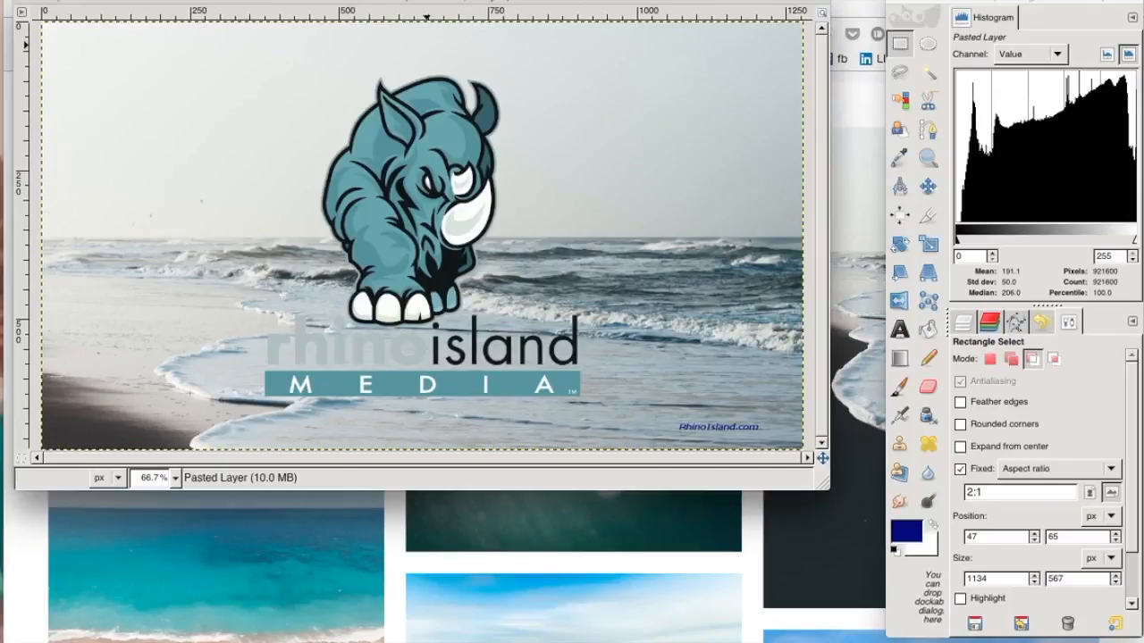
Step: Set up a Save for Web export of the reopened image as JPEG with quality 80
left_click(112, 0)
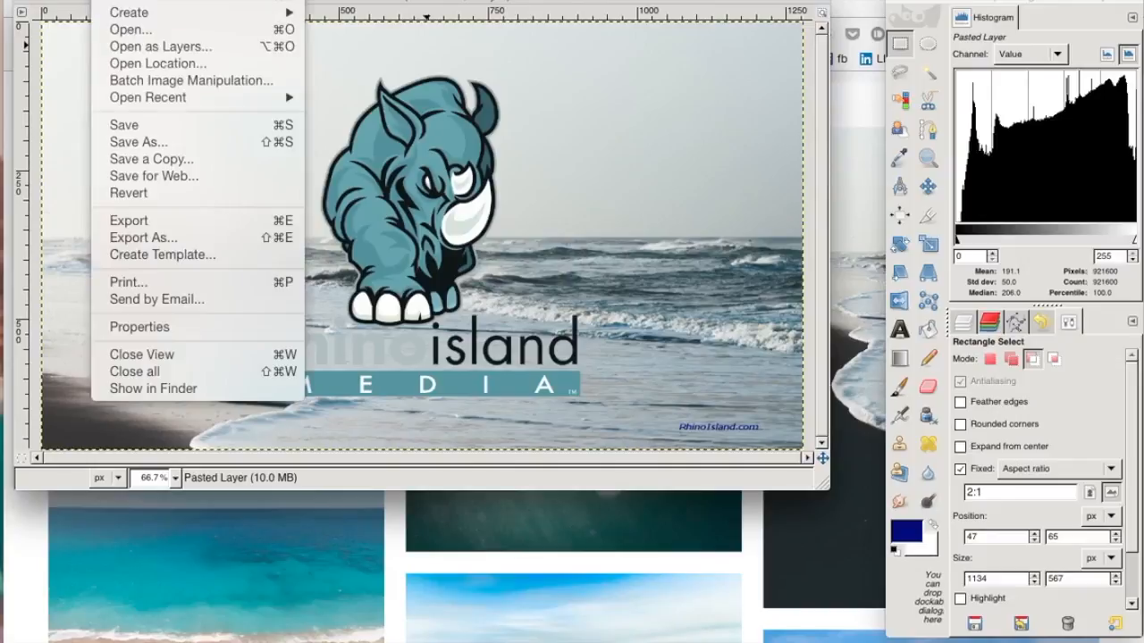
left_click(123, 176)
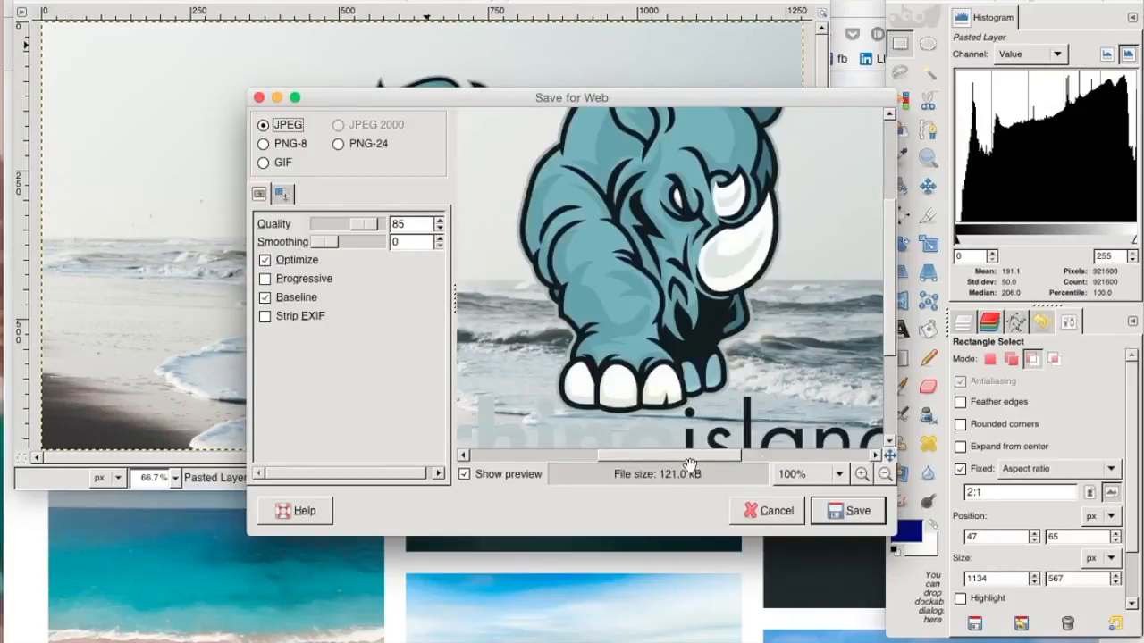
left_click(440, 230)
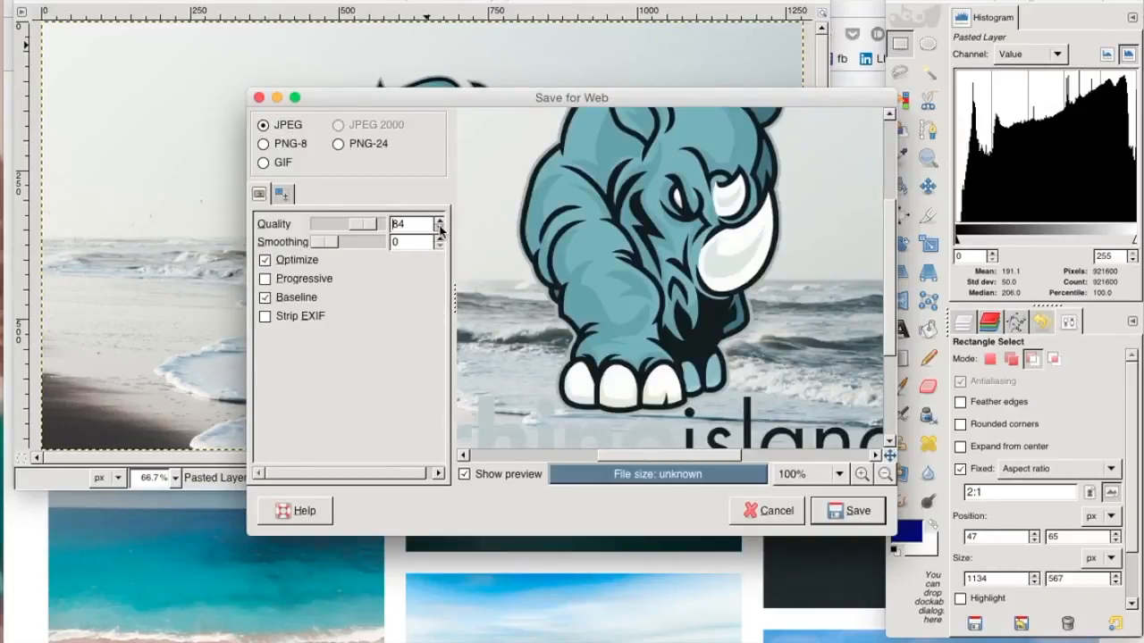
left_click(439, 229)
left_click(440, 229)
left_click(440, 230)
left_click(440, 229)
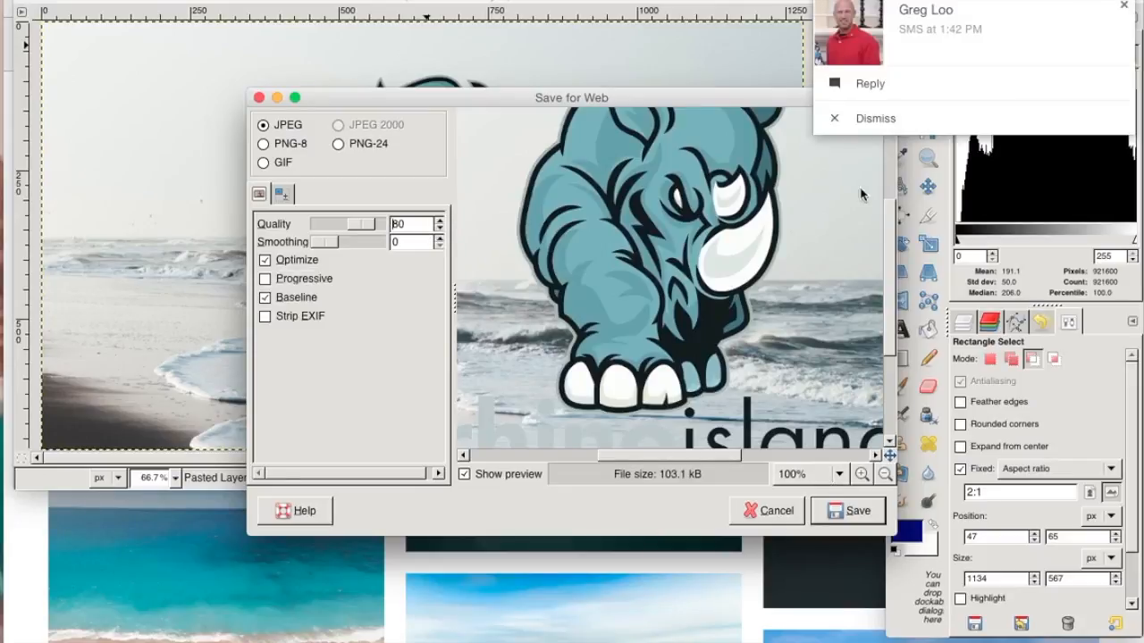
Step: Reply "give me 5" to the incoming SMS and return to the Save for Web dialog
left_click(845, 83)
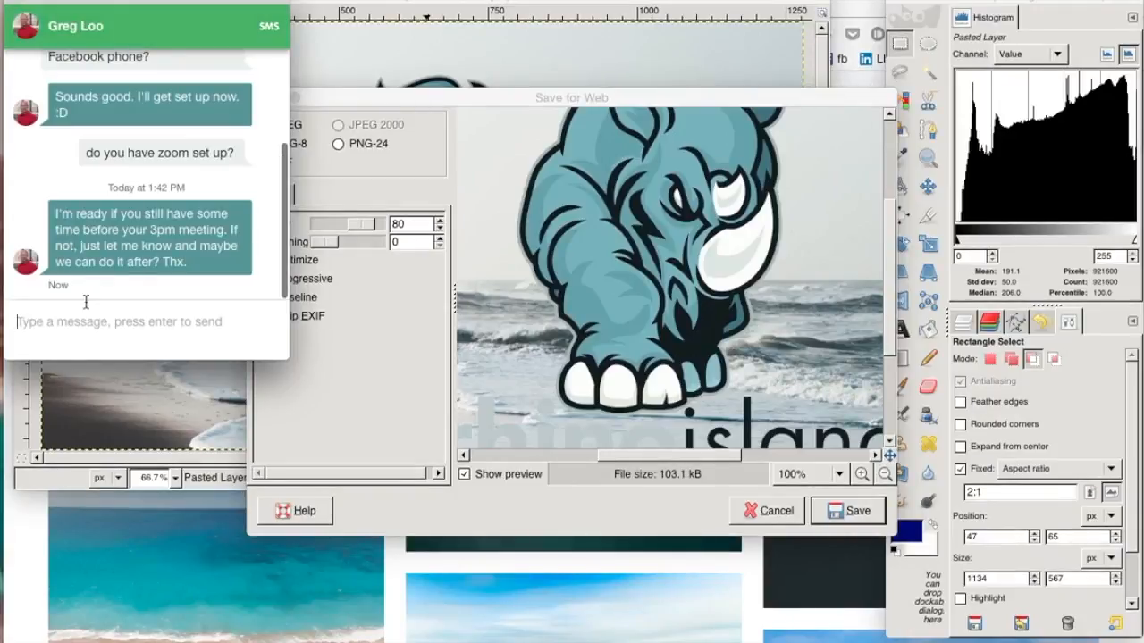
type("give me")
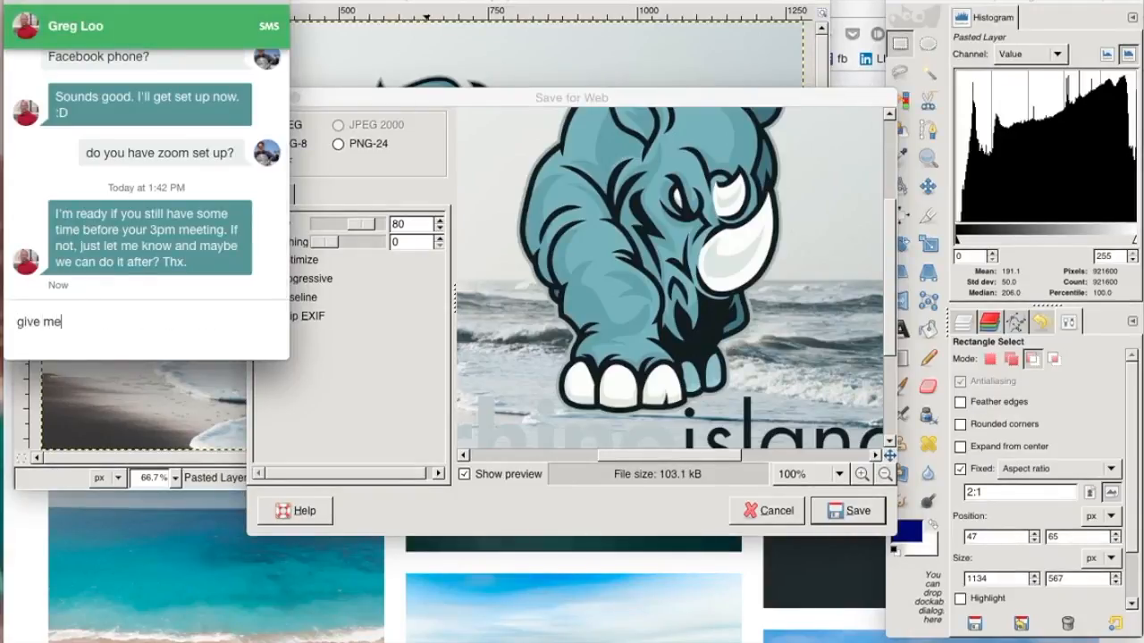
type(" 5")
key("Return")
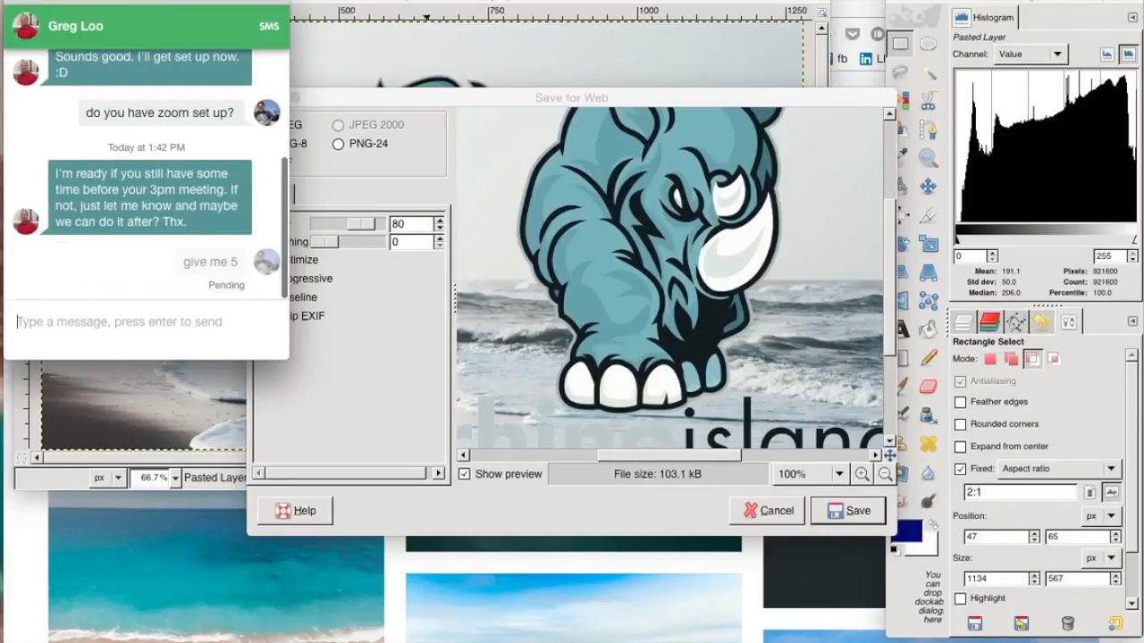
left_click(356, 5)
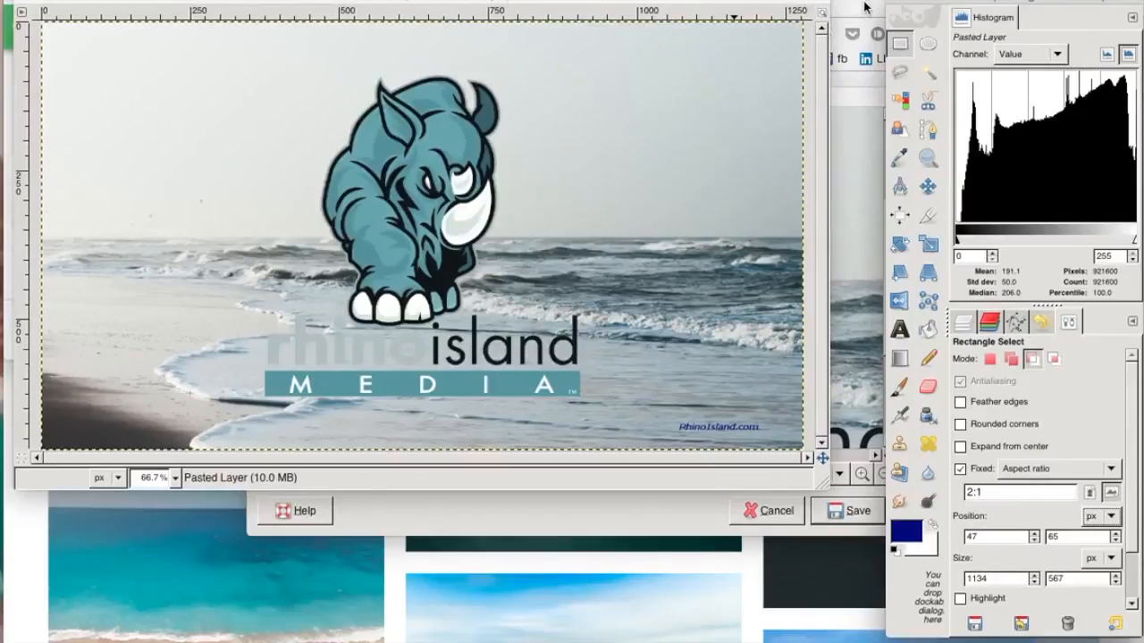
left_click(876, 202)
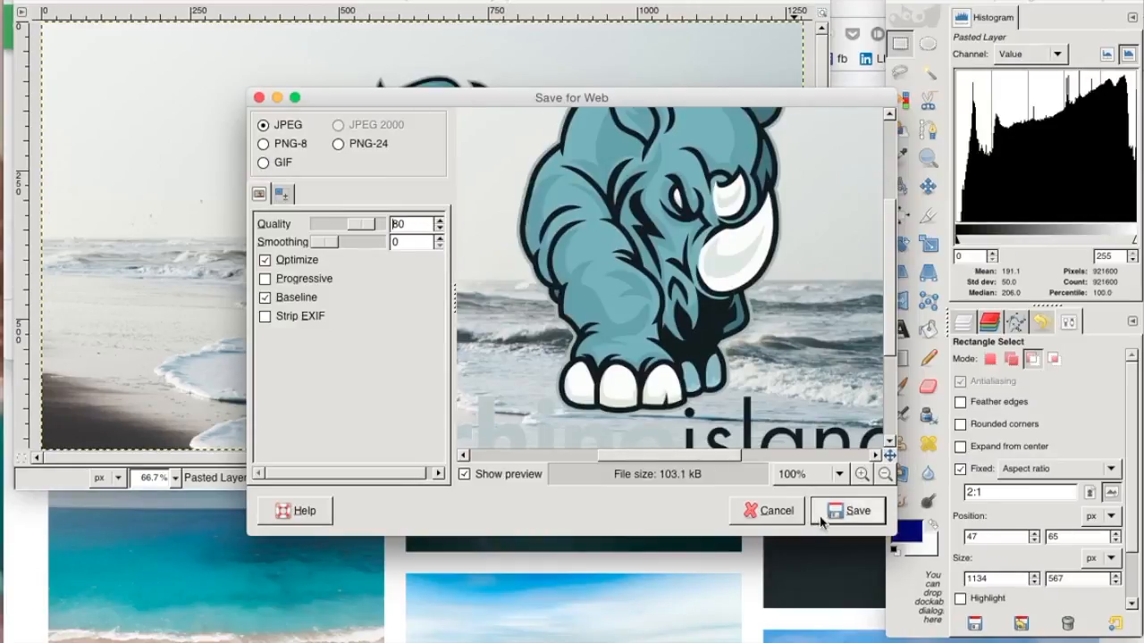
Step: Save the web image as RhinoIsland1280x720x80perd.jpg in the advertising folder inside Pictures
left_click(860, 514)
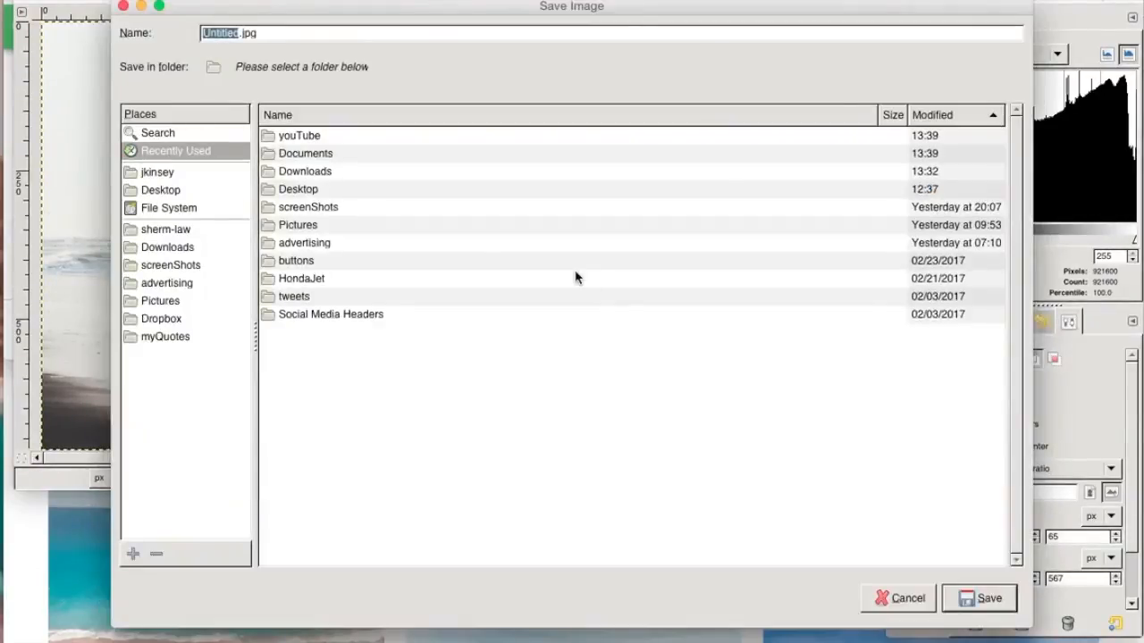
left_click(164, 301)
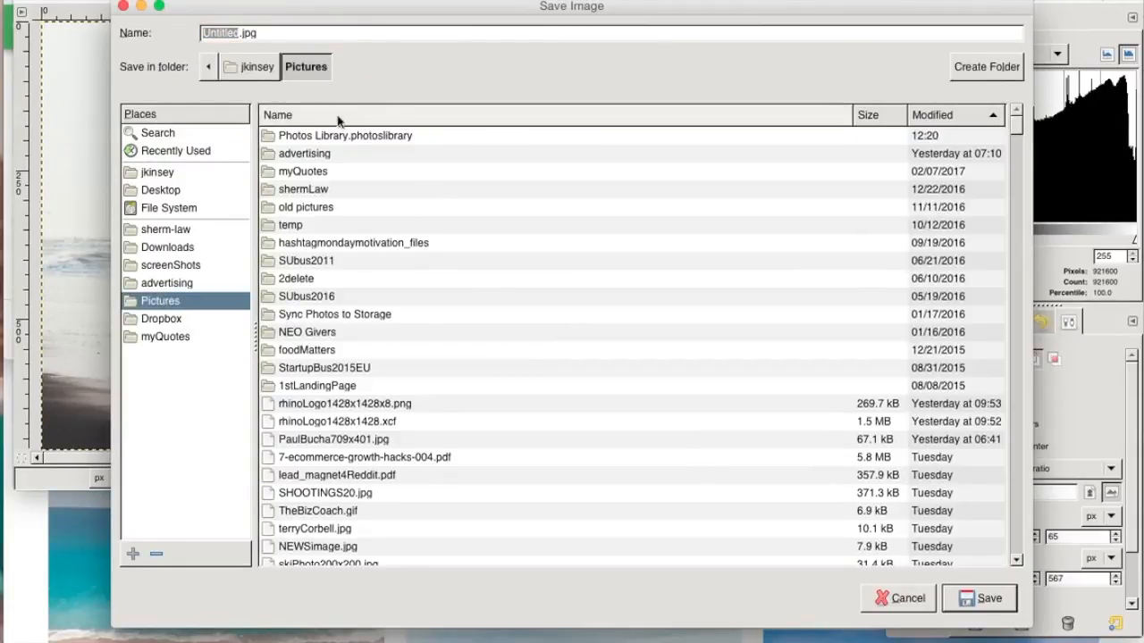
left_click(166, 284)
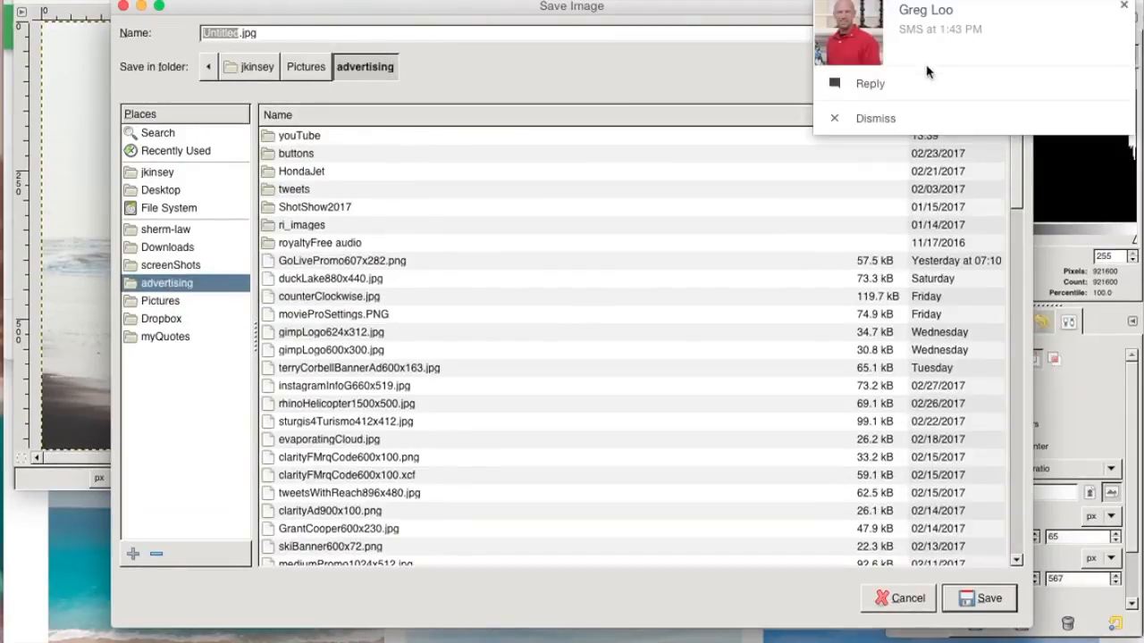
left_click(871, 117)
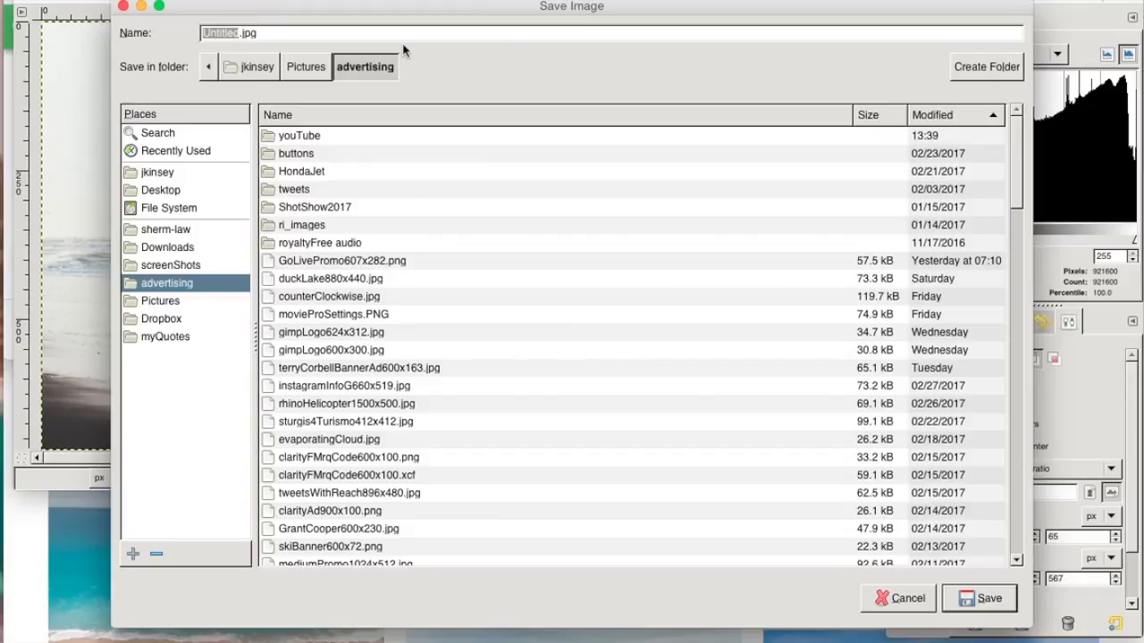
type("RhinoIslan")
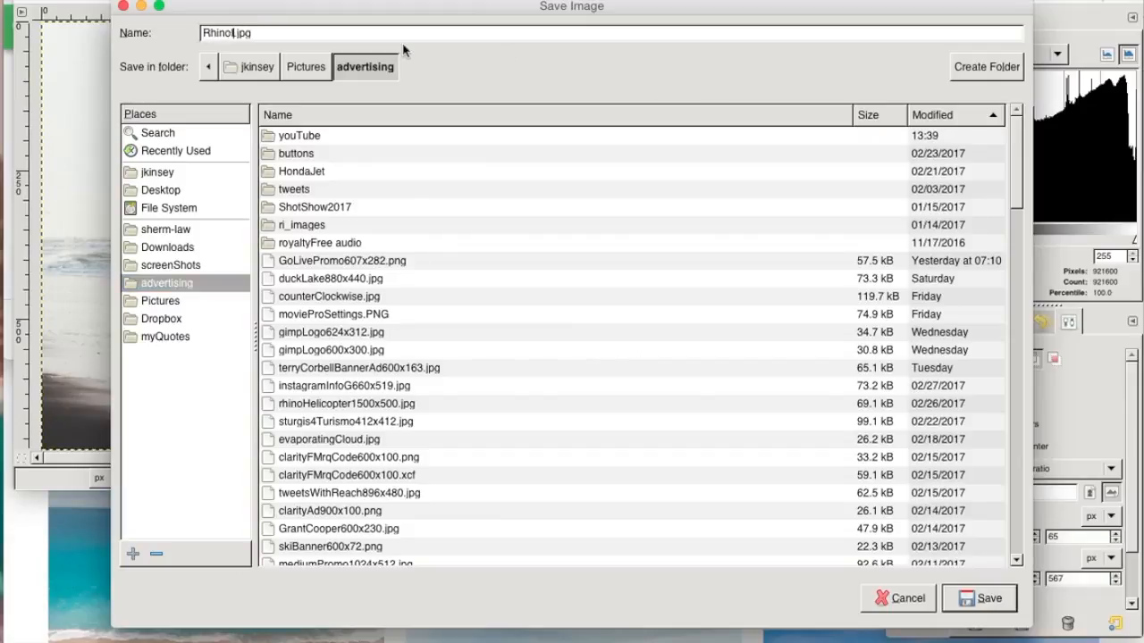
type("d")
type("128")
type("0x")
type("720")
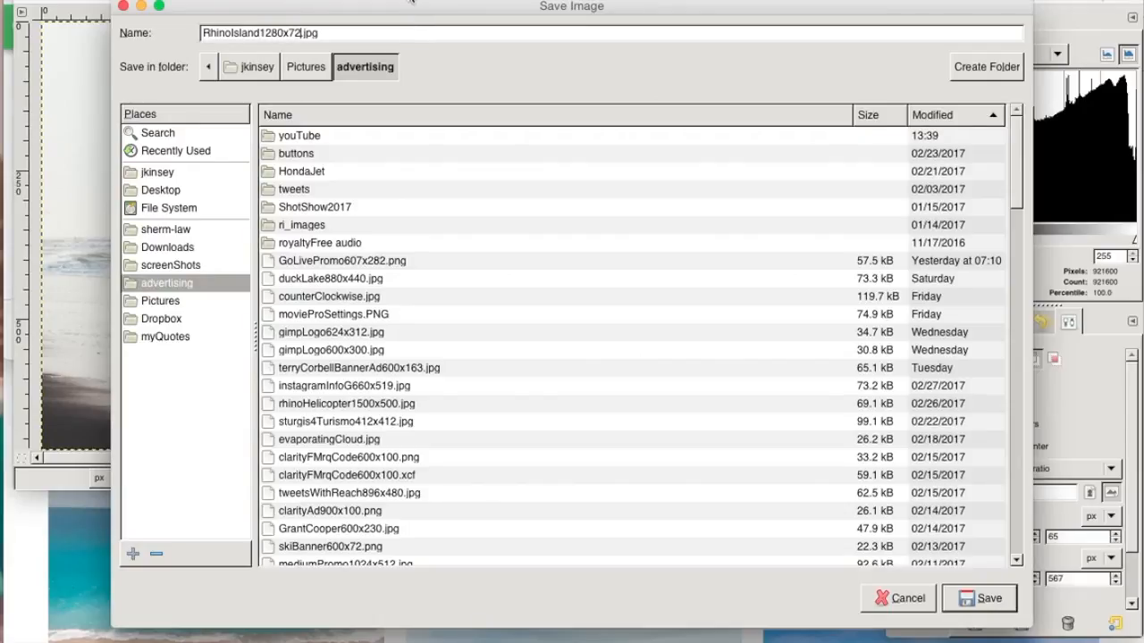
type("x80perd")
left_click(983, 599)
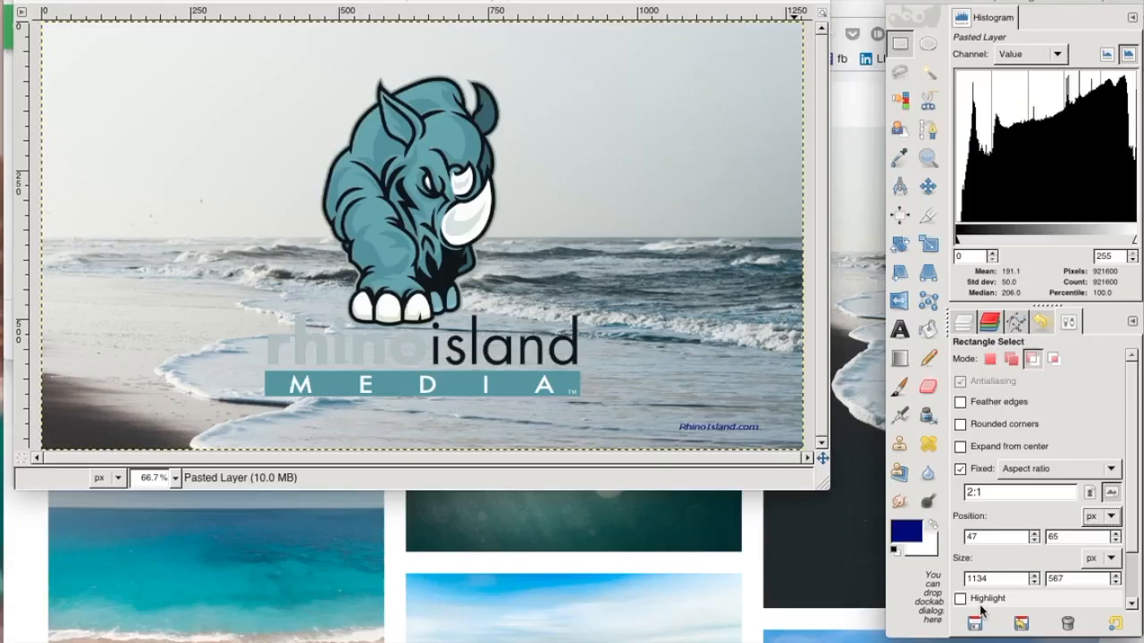
Step: Dismiss the SMS chat window and open the Twitter home page in the browser
left_click(241, 161)
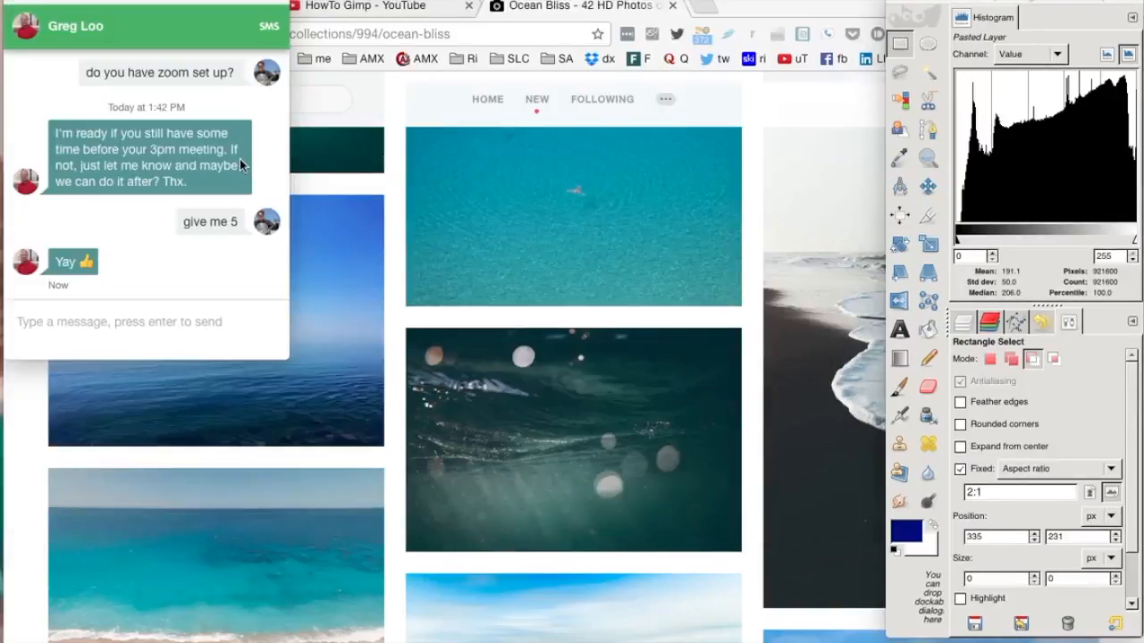
left_click(34, 1)
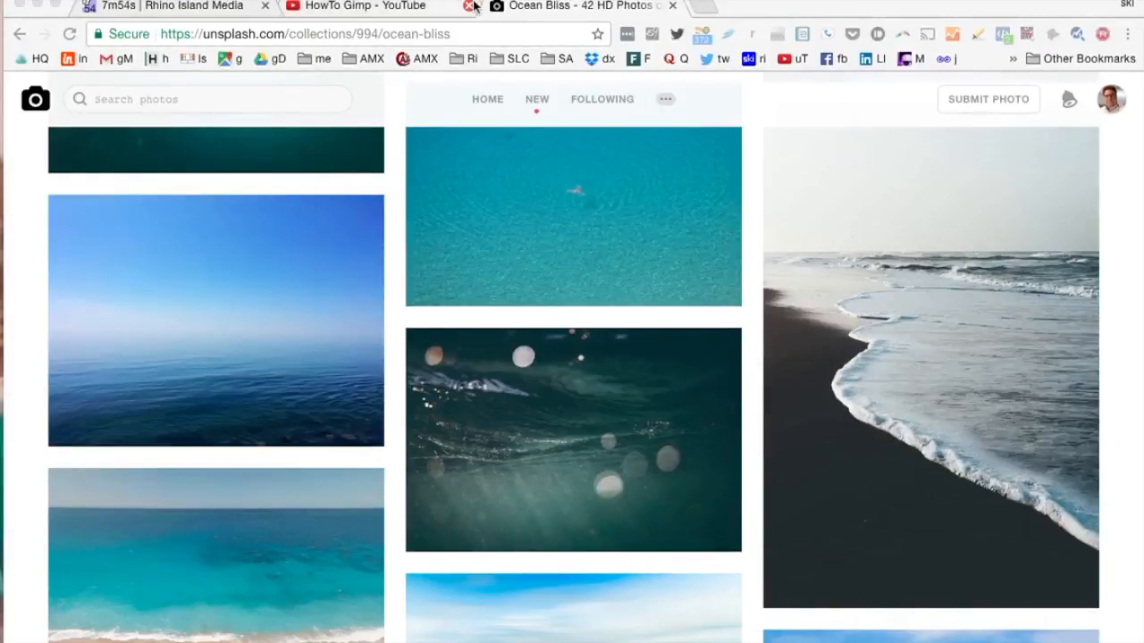
left_click(722, 59)
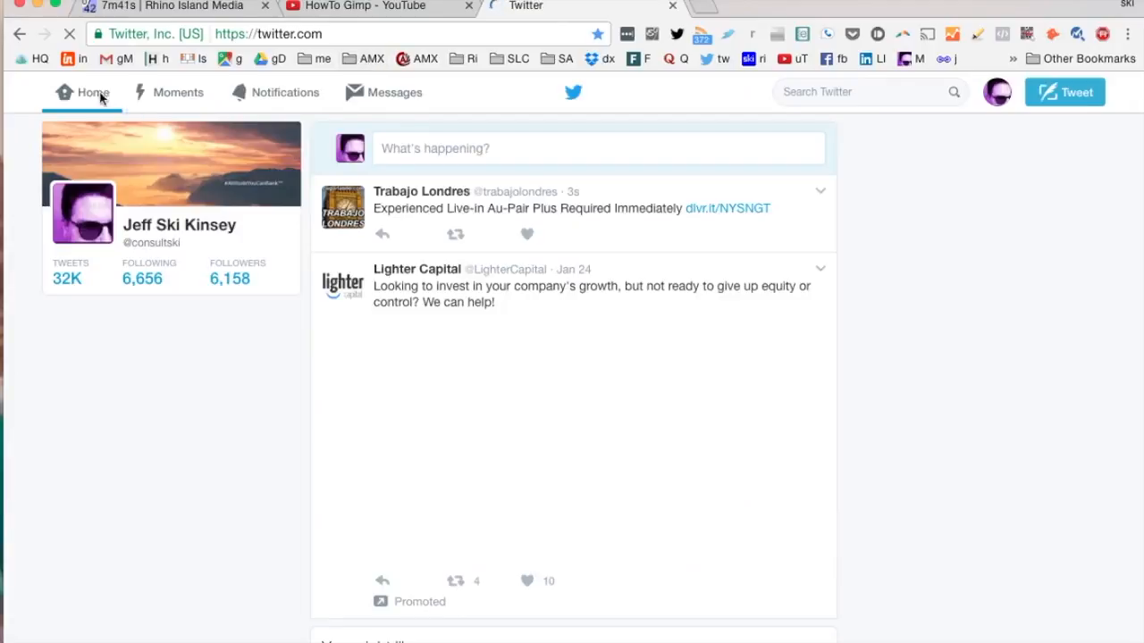
Step: Start a new tweet reading "Just created a video splash screen with #gimp"
left_click(465, 150)
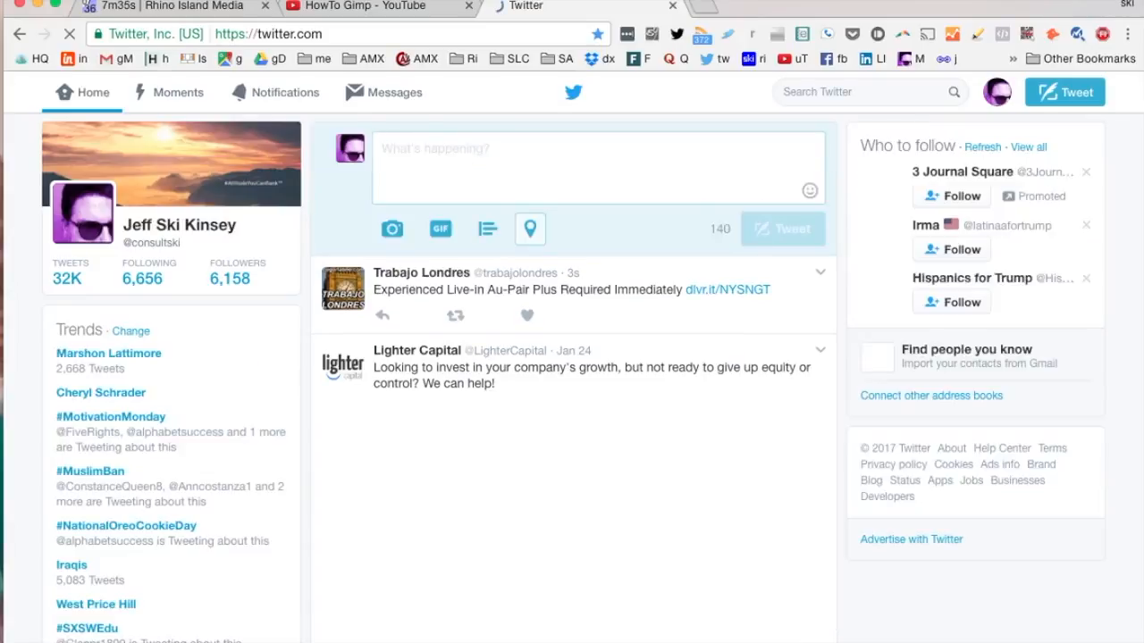
type("Just cr")
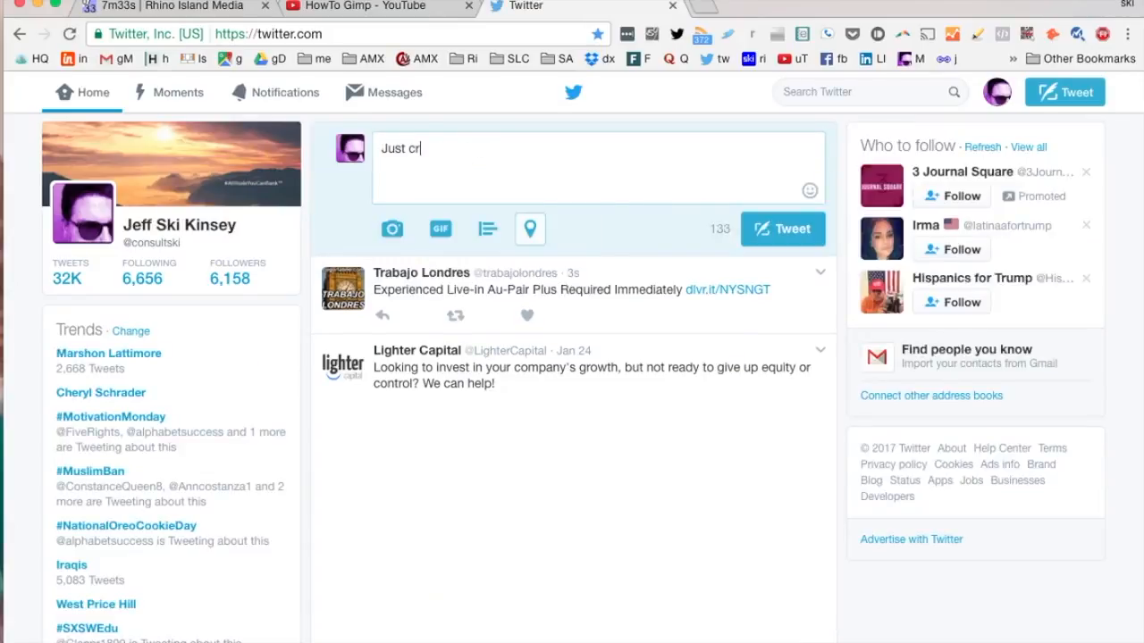
type("eated a ")
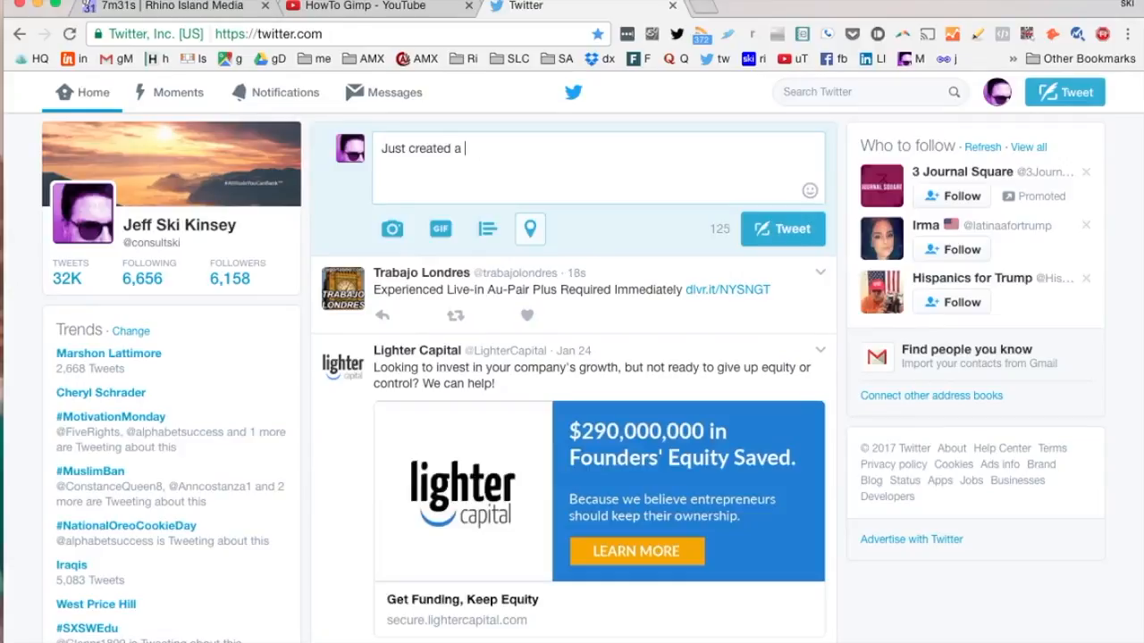
type("video splash screen ")
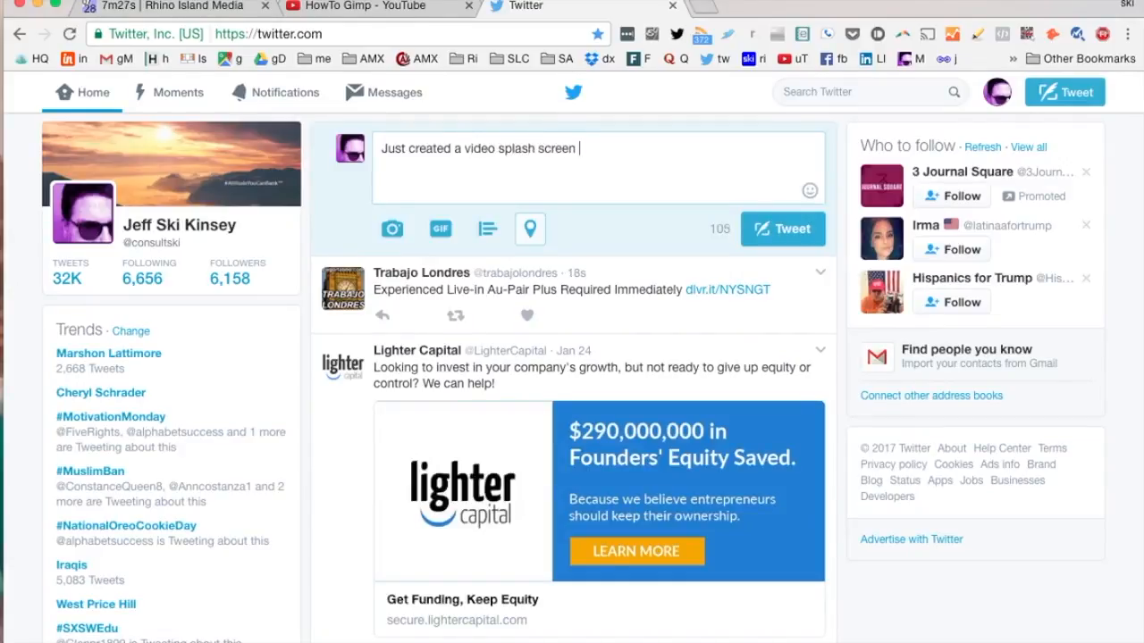
type("with gm")
key("BackSpace")
key("BackSpace")
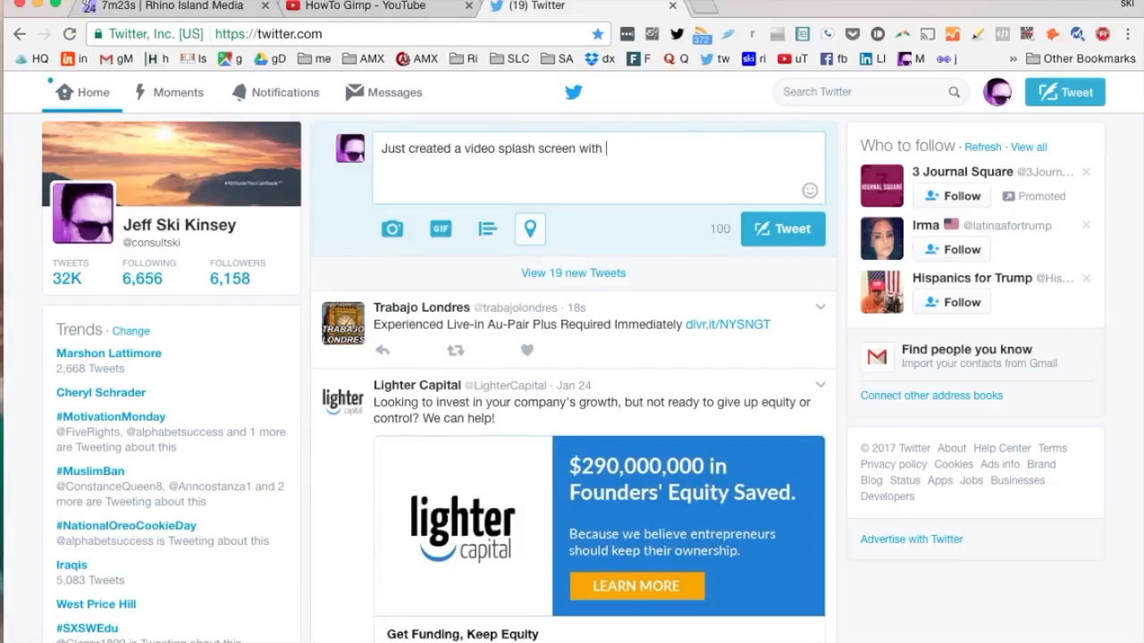
type("#gimp")
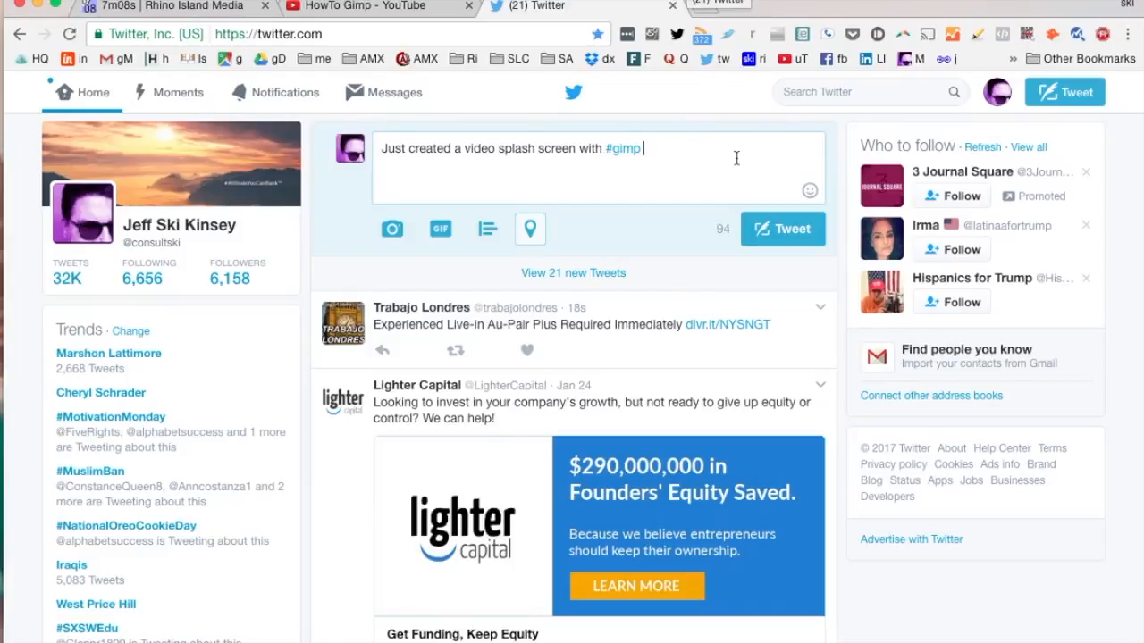
type("http://jmpurl.info/Xw")
key("BackSpace")
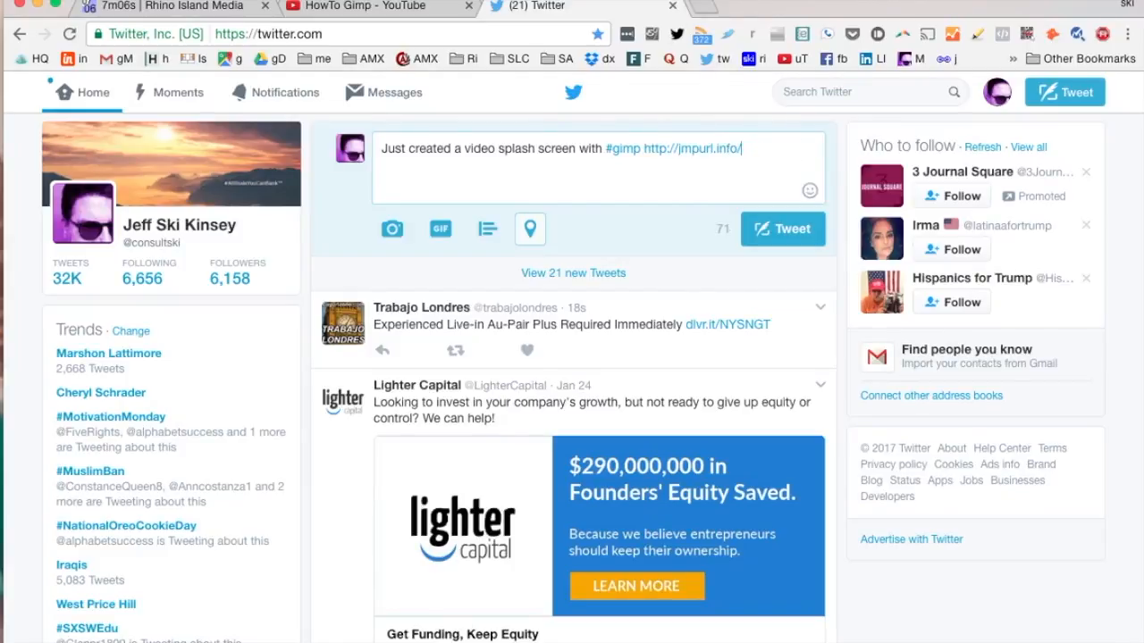
type("h2g2 #marketing #madman #pce140")
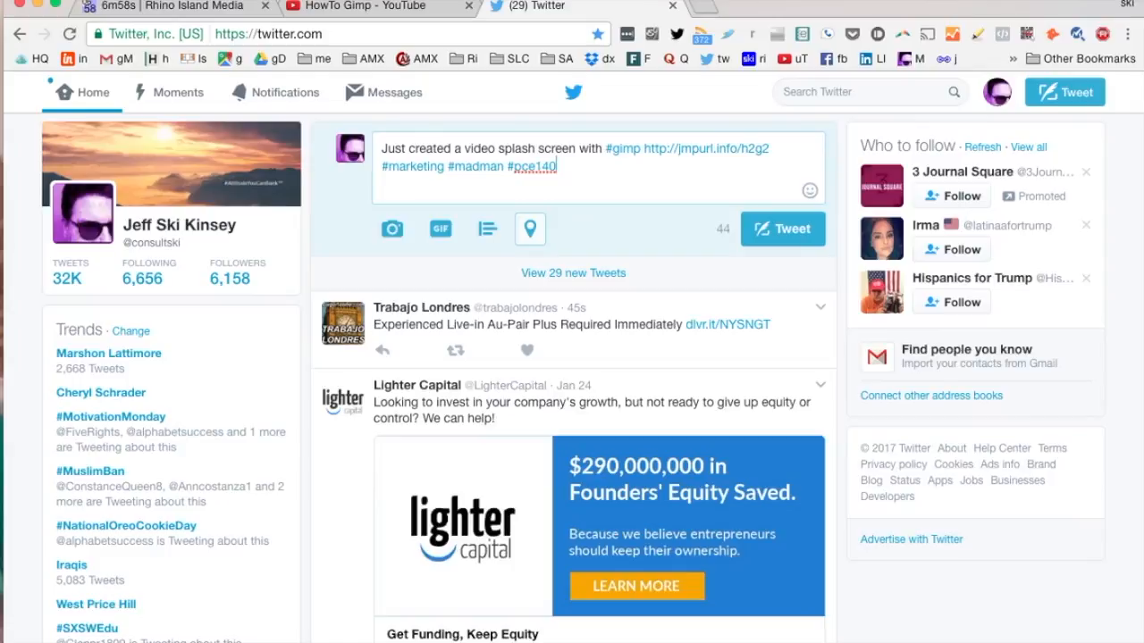
Step: Insert the author's caret signature after the link and remove the #pce140 hashtag, ending the tweet with #madman
left_click(788, 146)
type("^ski")
left_click(567, 168)
key("BackSpace")
key("BackSpace")
key("BackSpace")
key("BackSpace")
key("BackSpace")
key("BackSpace")
key("BackSpace")
key("BackSpace")
key("BackSpace")
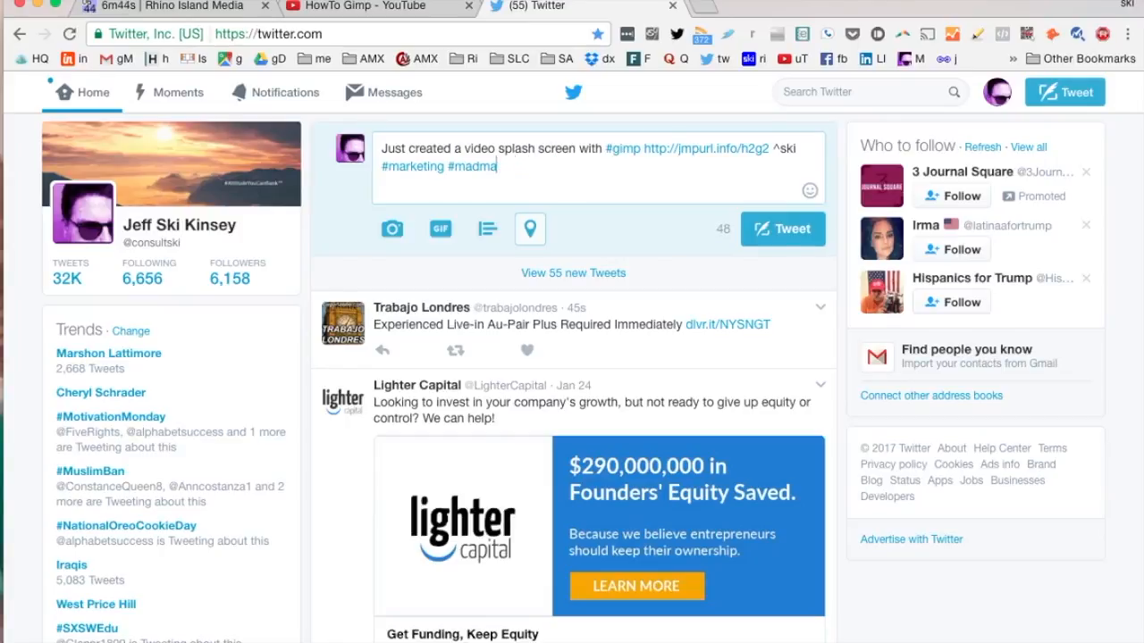
type("n")
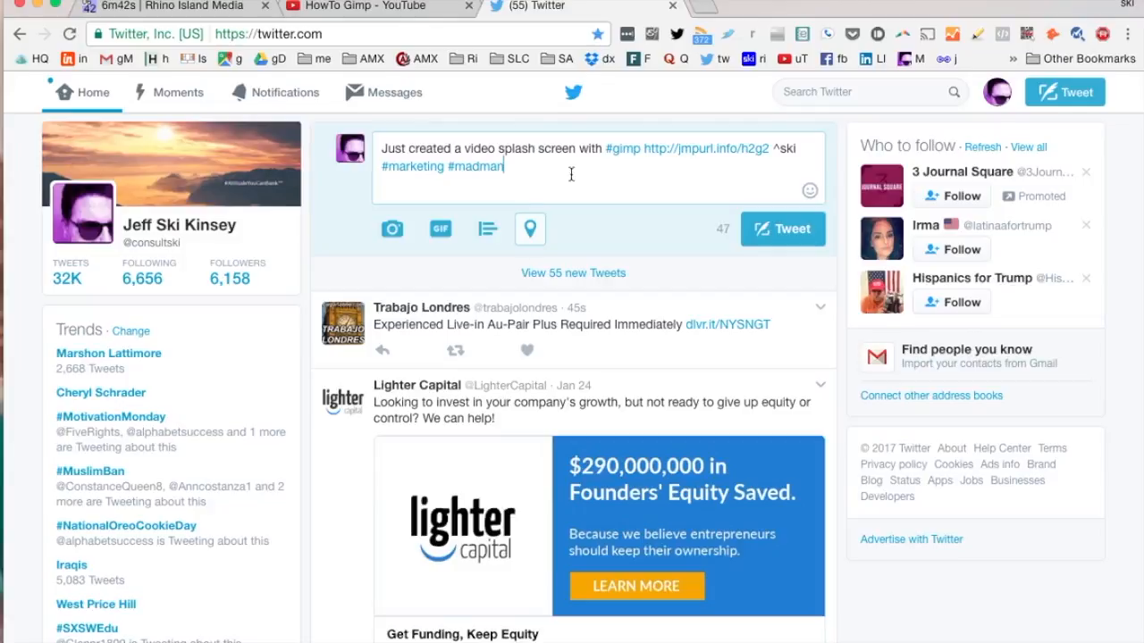
Step: Attach RhinoIsland1280x720x80perc.jpg from the advertising folder to the tweet, sorting the files by date modified to find it
left_click(391, 230)
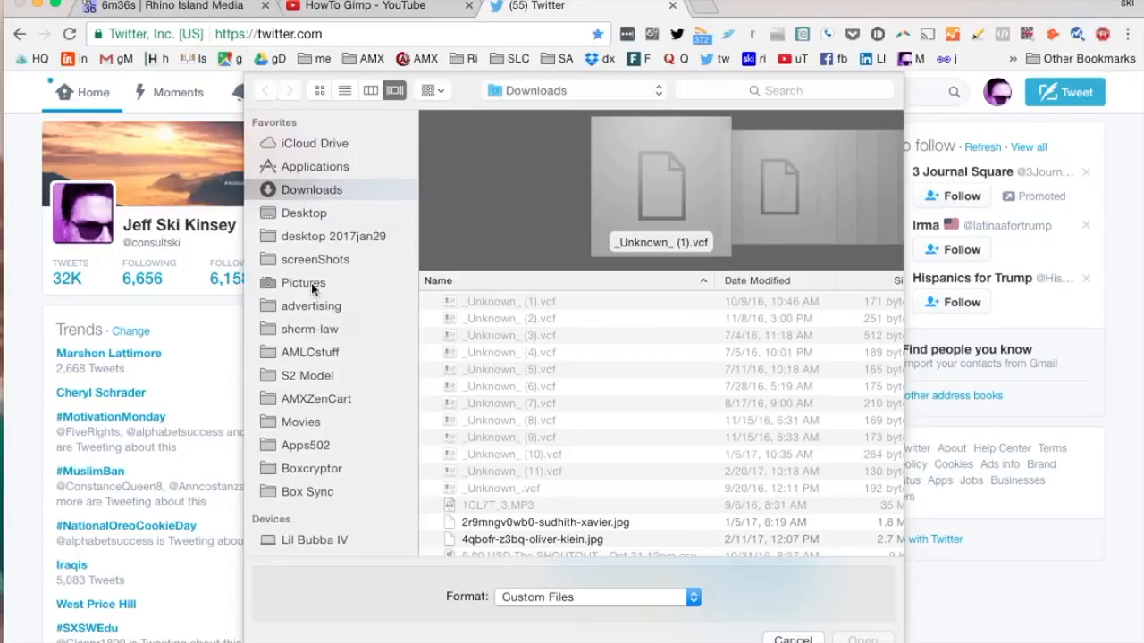
left_click(311, 286)
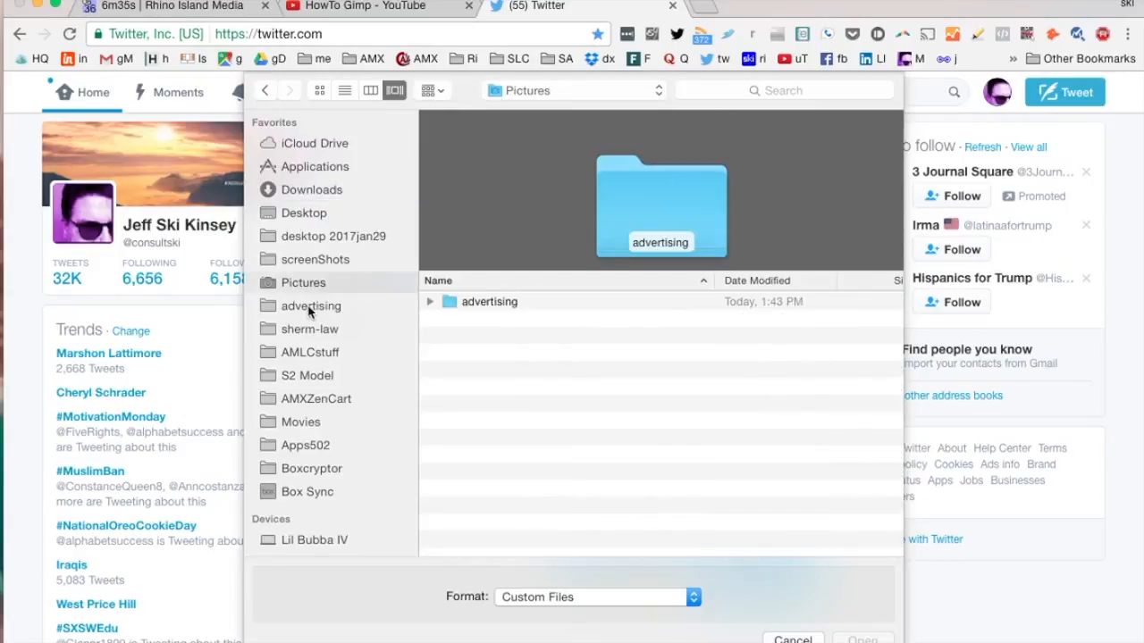
left_click(311, 307)
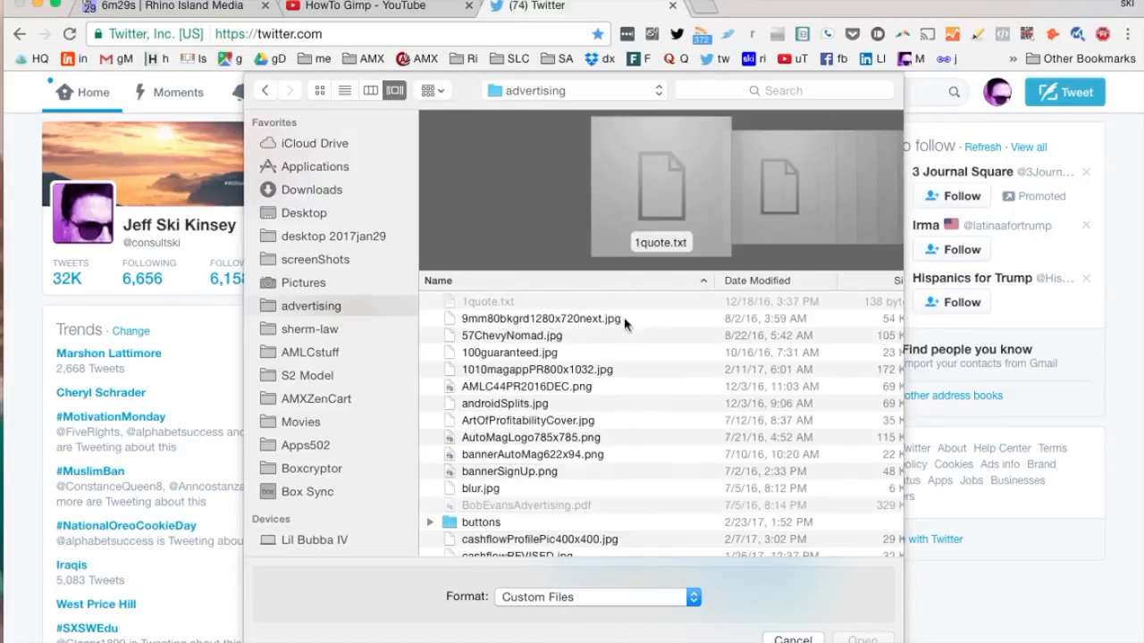
left_click(733, 281)
left_click(536, 306)
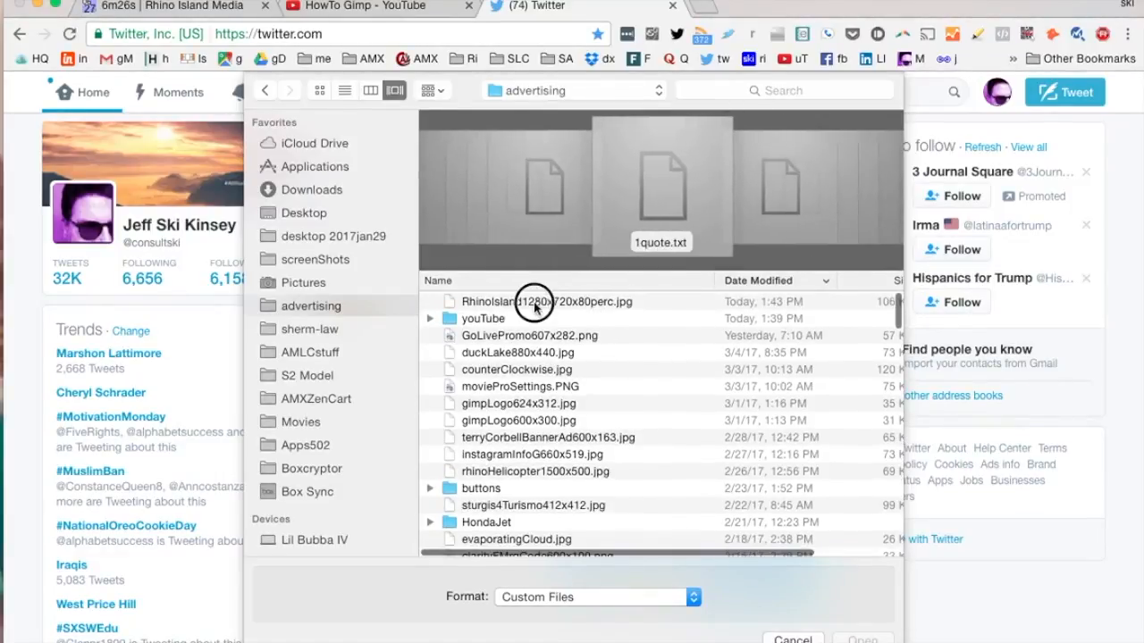
scroll(639, 352, "up", 10)
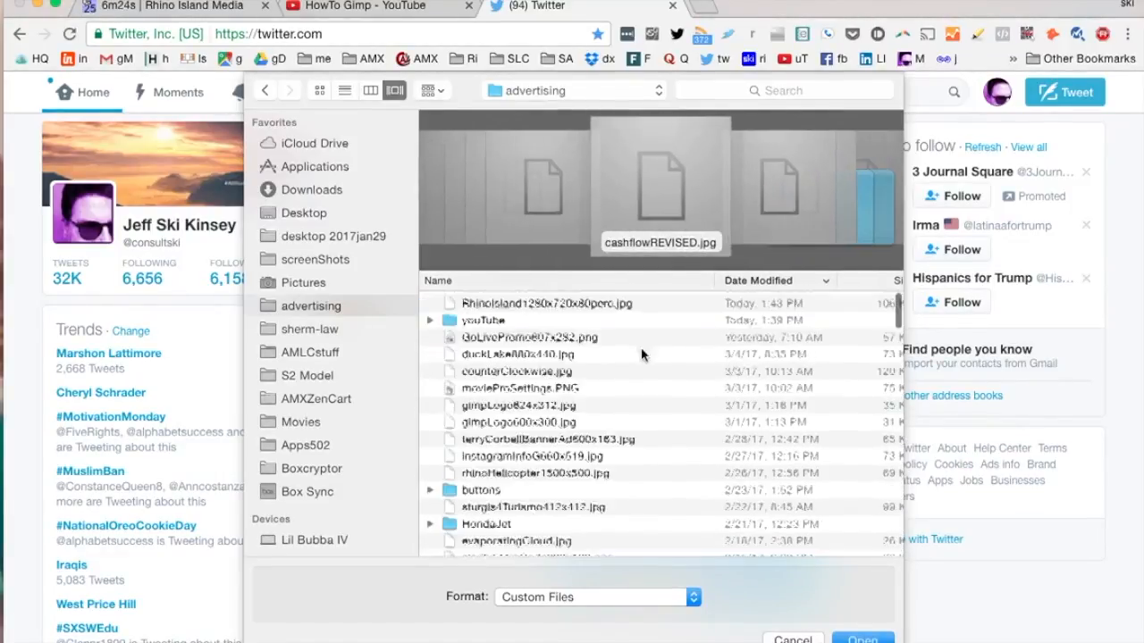
left_click(592, 302)
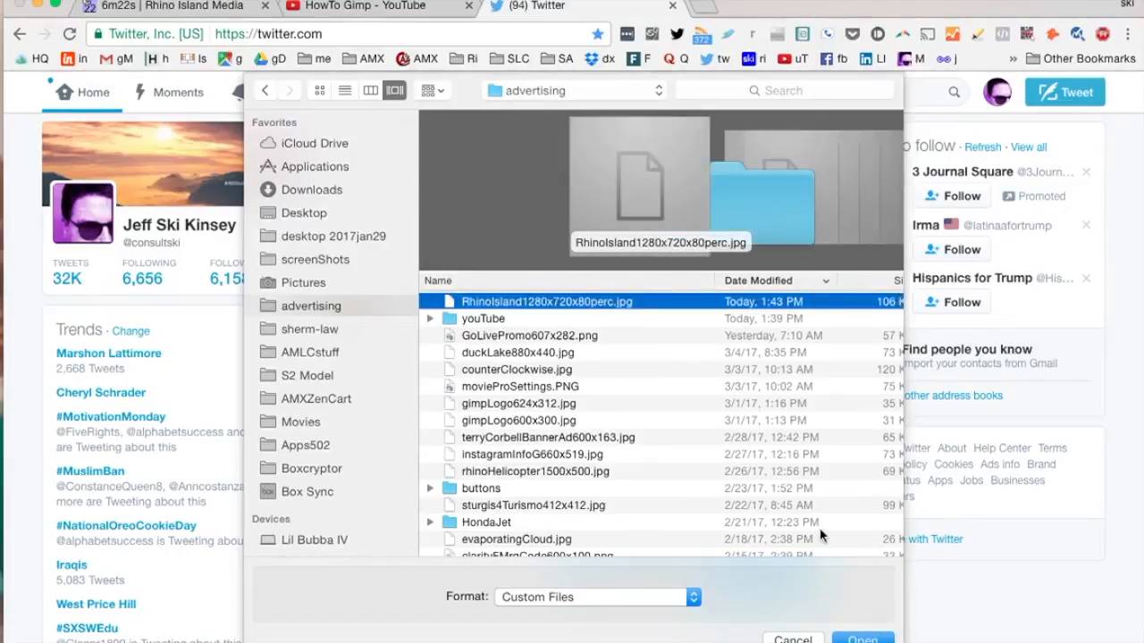
left_click(856, 640)
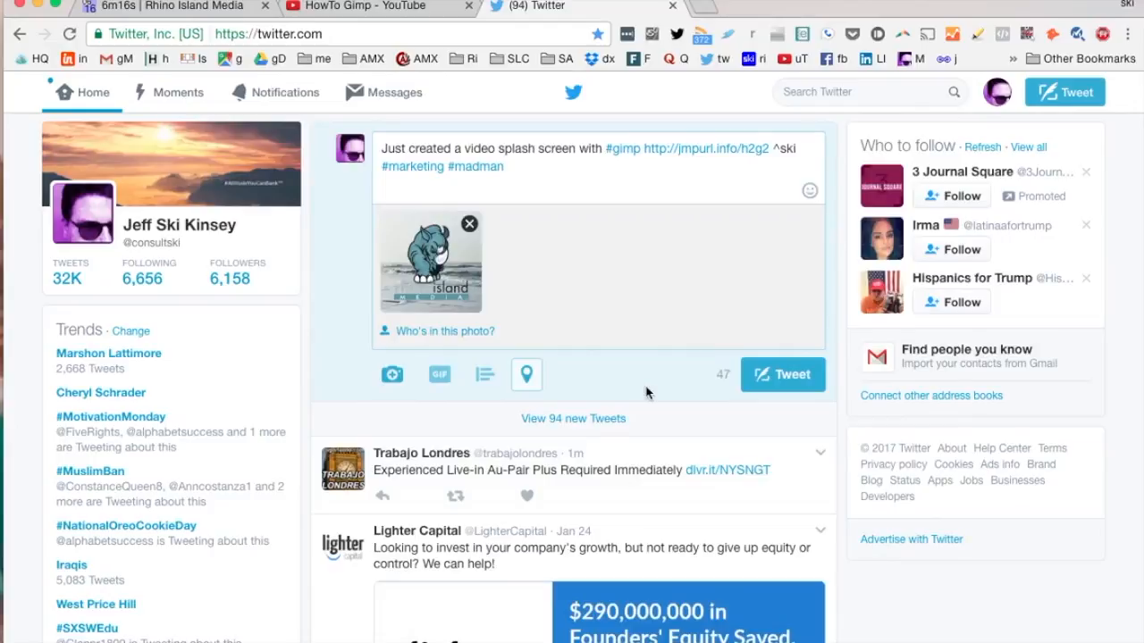
Step: Append "(this is the low-res version)" to the tweet text and post the tweet
type("(")
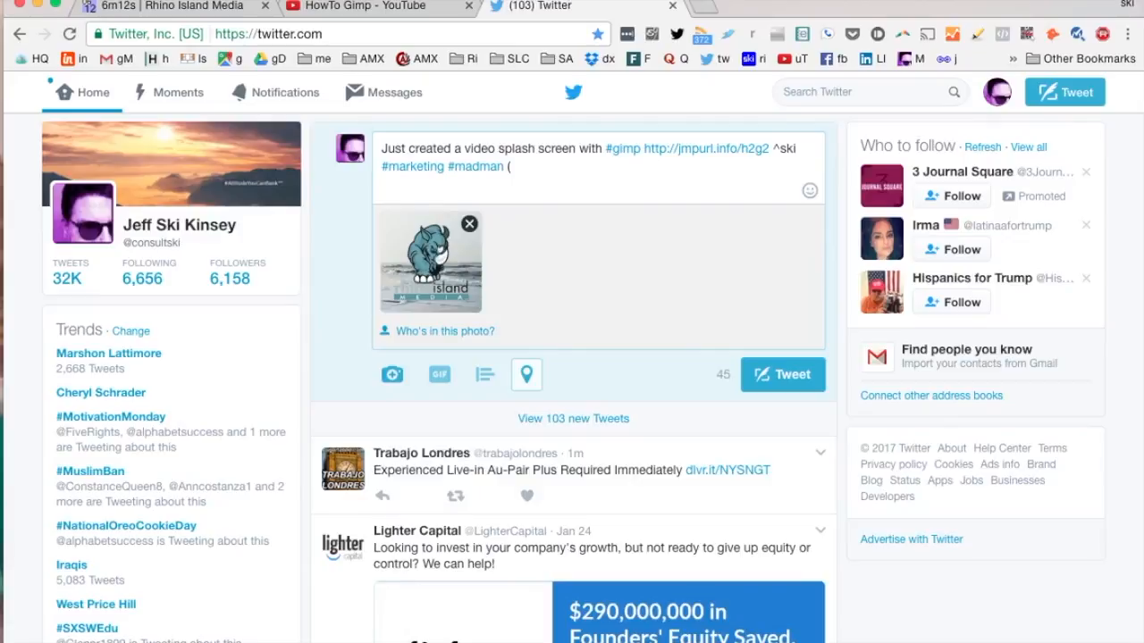
type("s is the low-re")
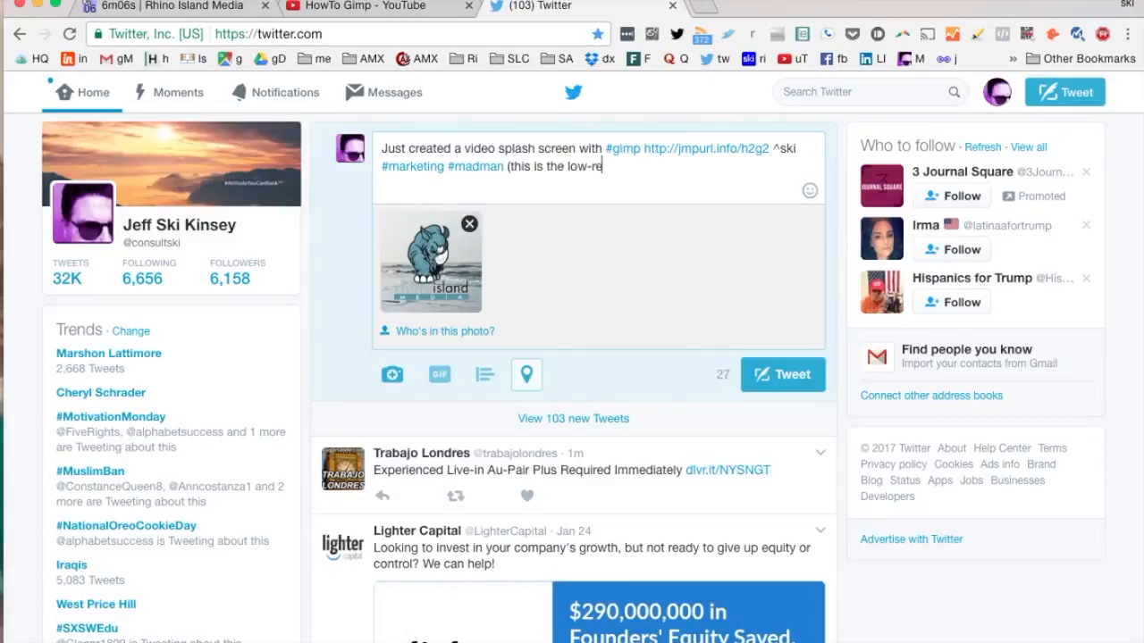
type("s version)")
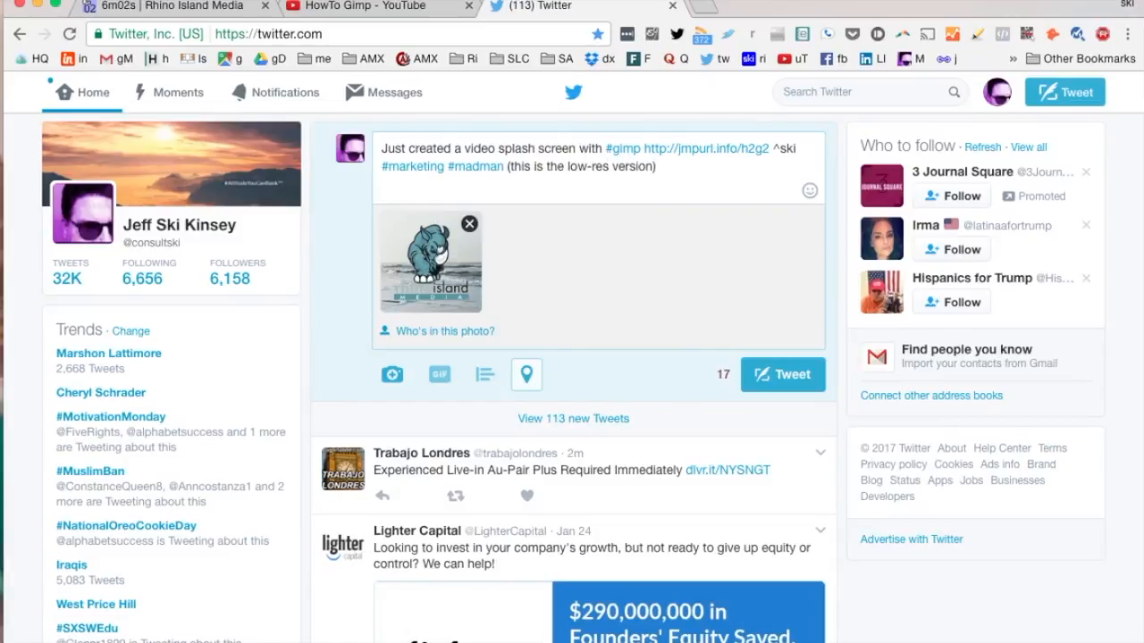
left_click(773, 388)
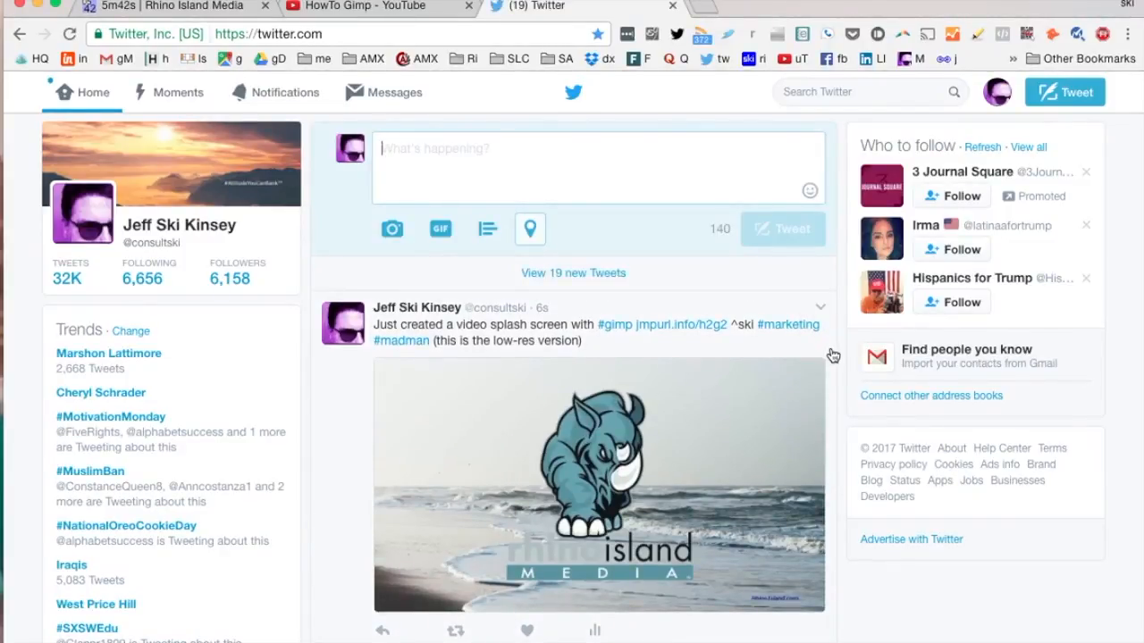
Step: Open the jmpurl.info/h2g2 link from the posted tweet and skip the advert before the HowTo Gimp video
left_click(693, 327)
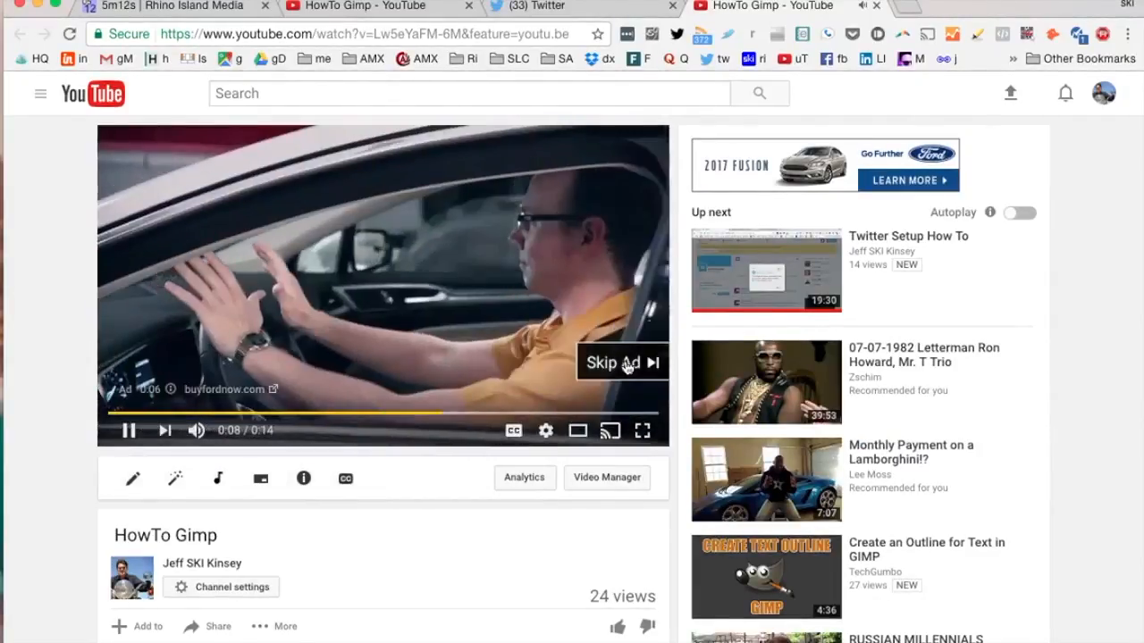
left_click(626, 363)
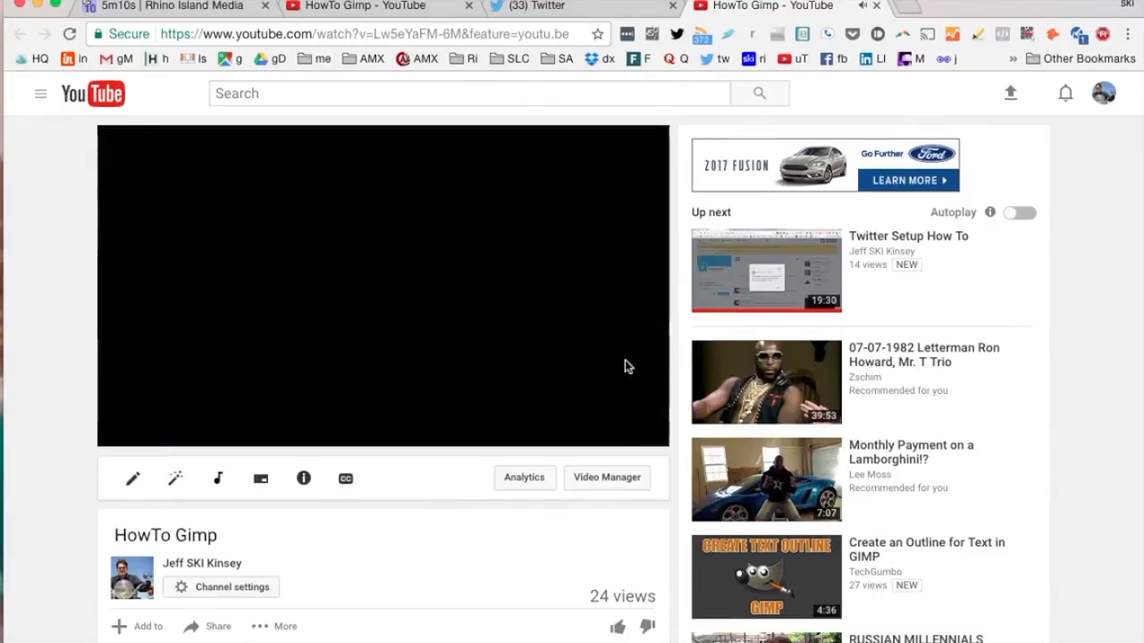